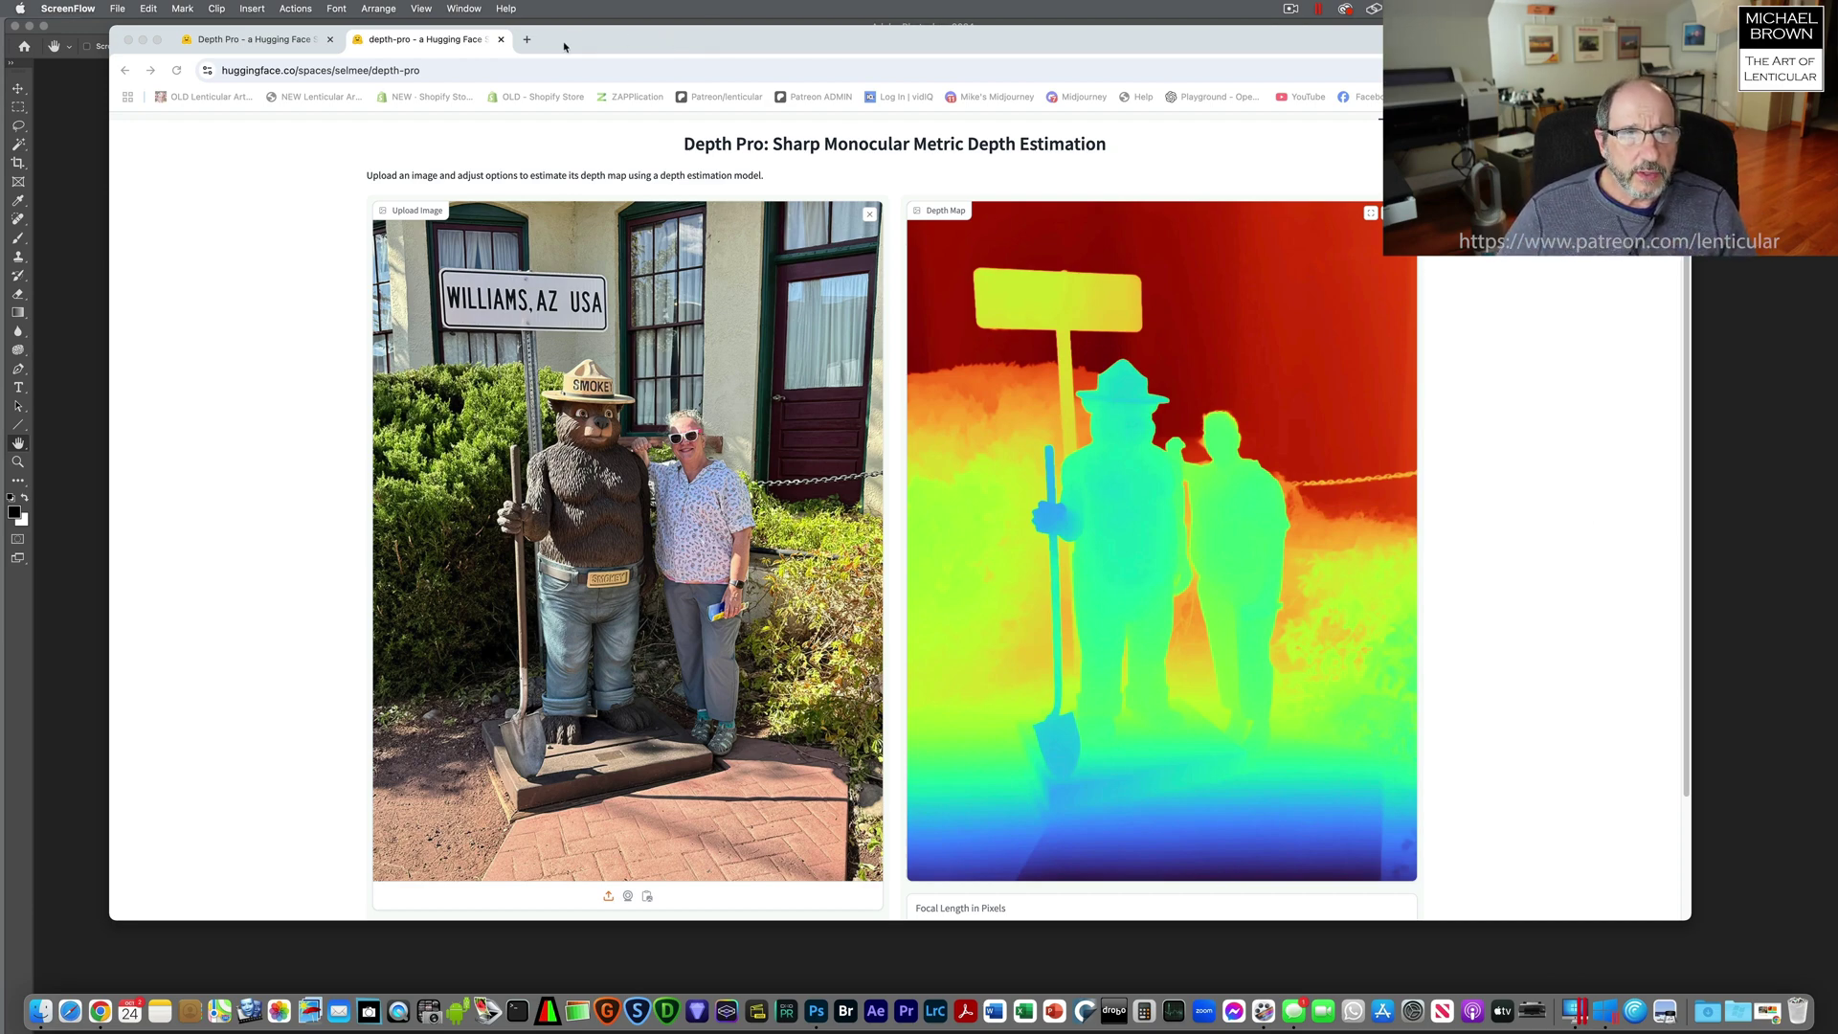
# Minimise Chrome after the Depth Pro result to reveal the photo and selmee-depth-pro.webp in Photoshop
pyautogui.click(144, 40)
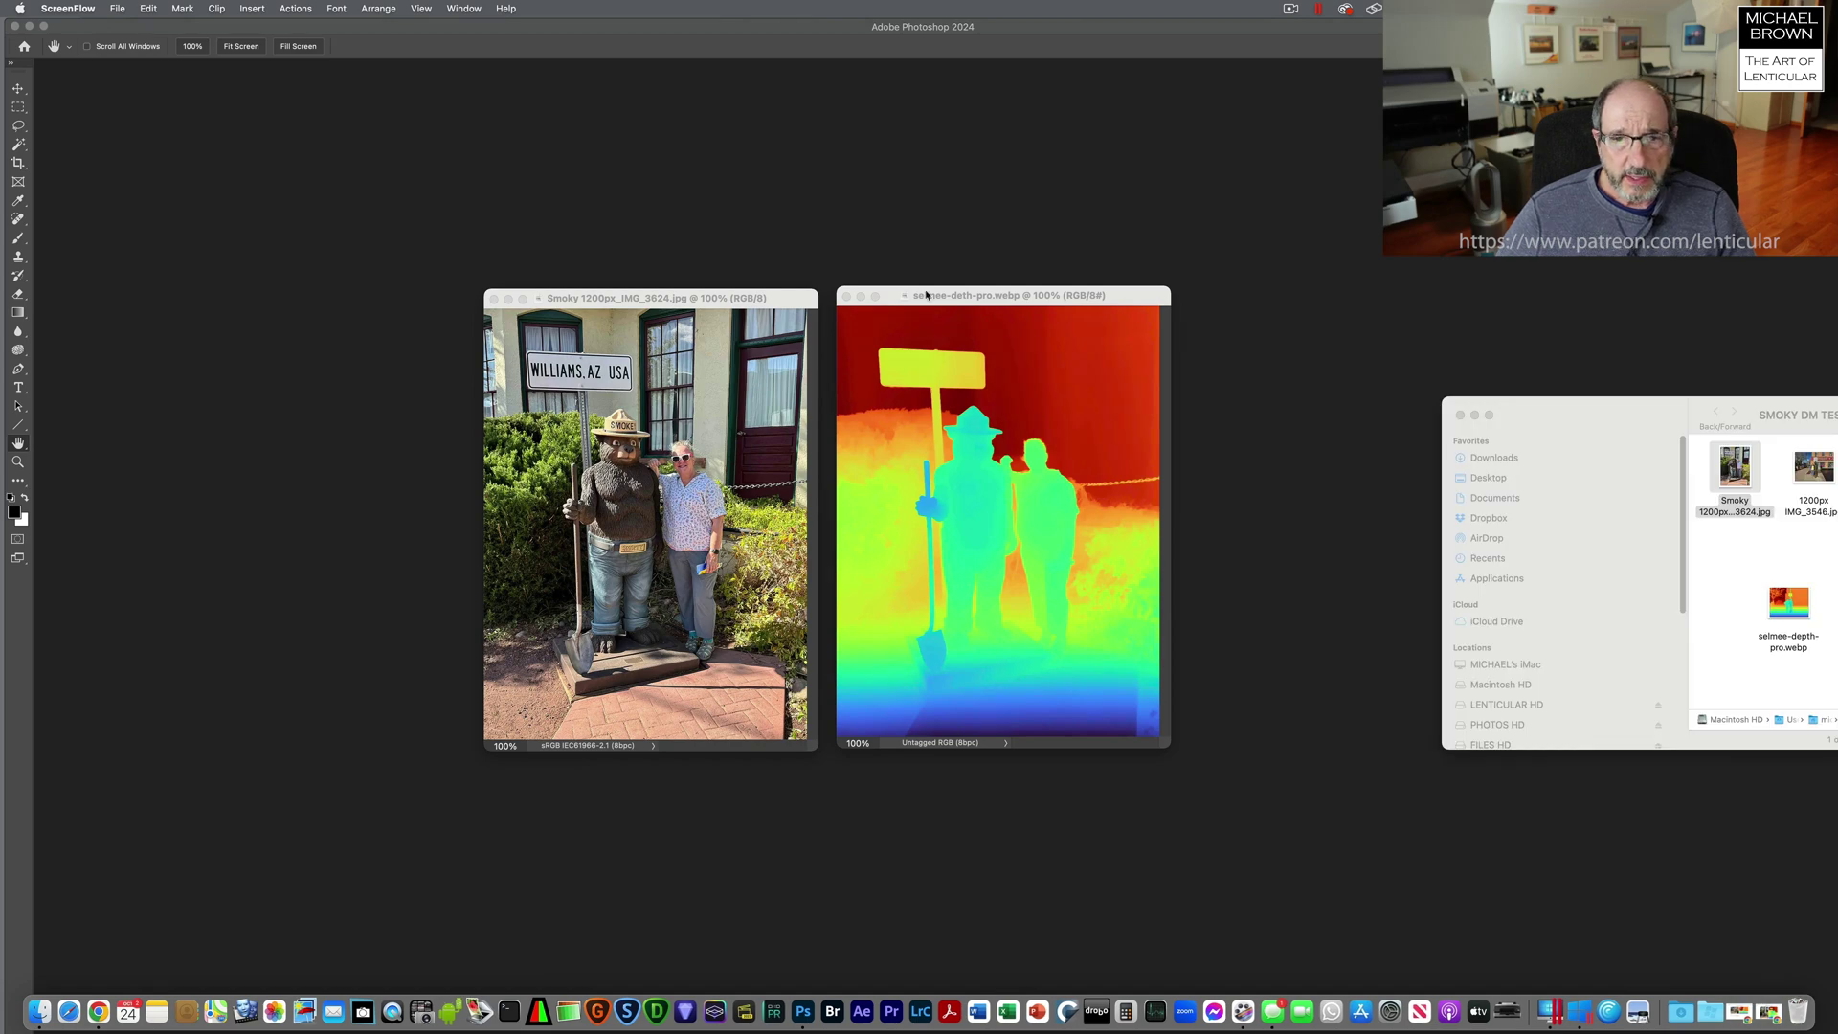
# Position the Smoky photo and depth map windows side by side, and close the Finder window
pyautogui.moveTo(755, 298); pyautogui.dragTo(656, 263)
pyautogui.moveTo(996, 296); pyautogui.dragTo(892, 262)
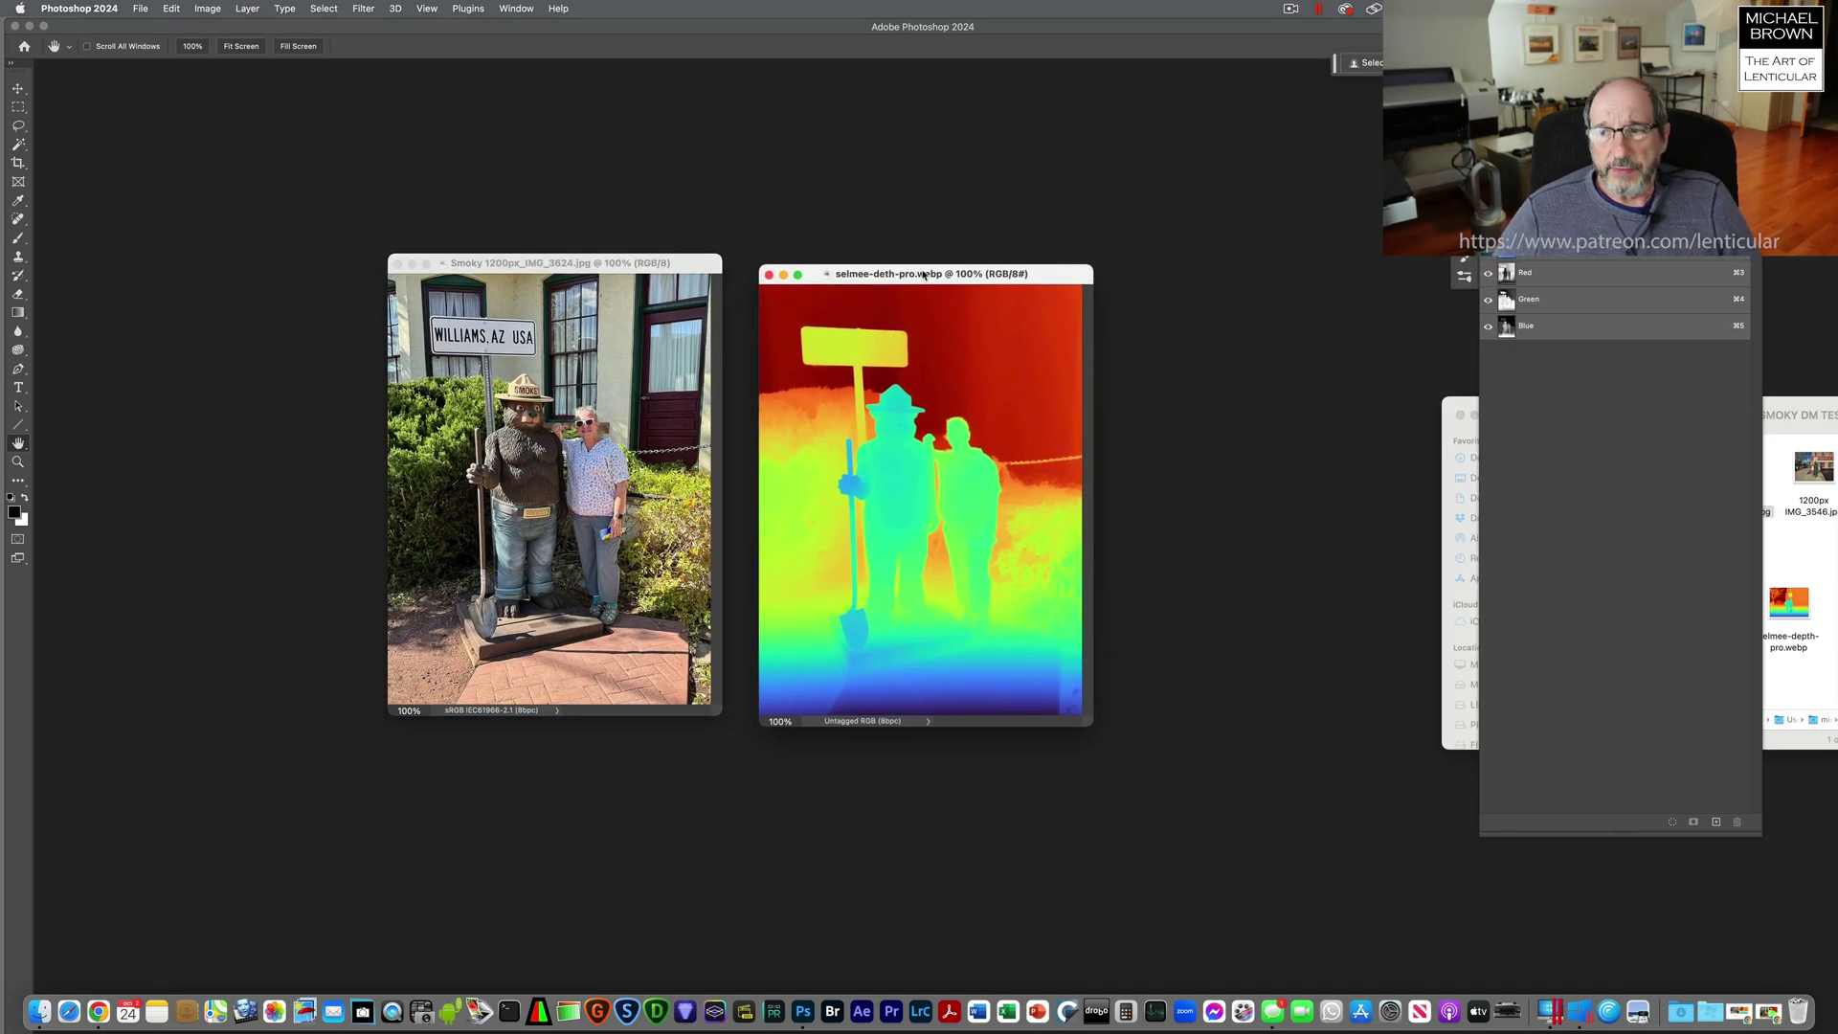
pyautogui.click(1461, 416)
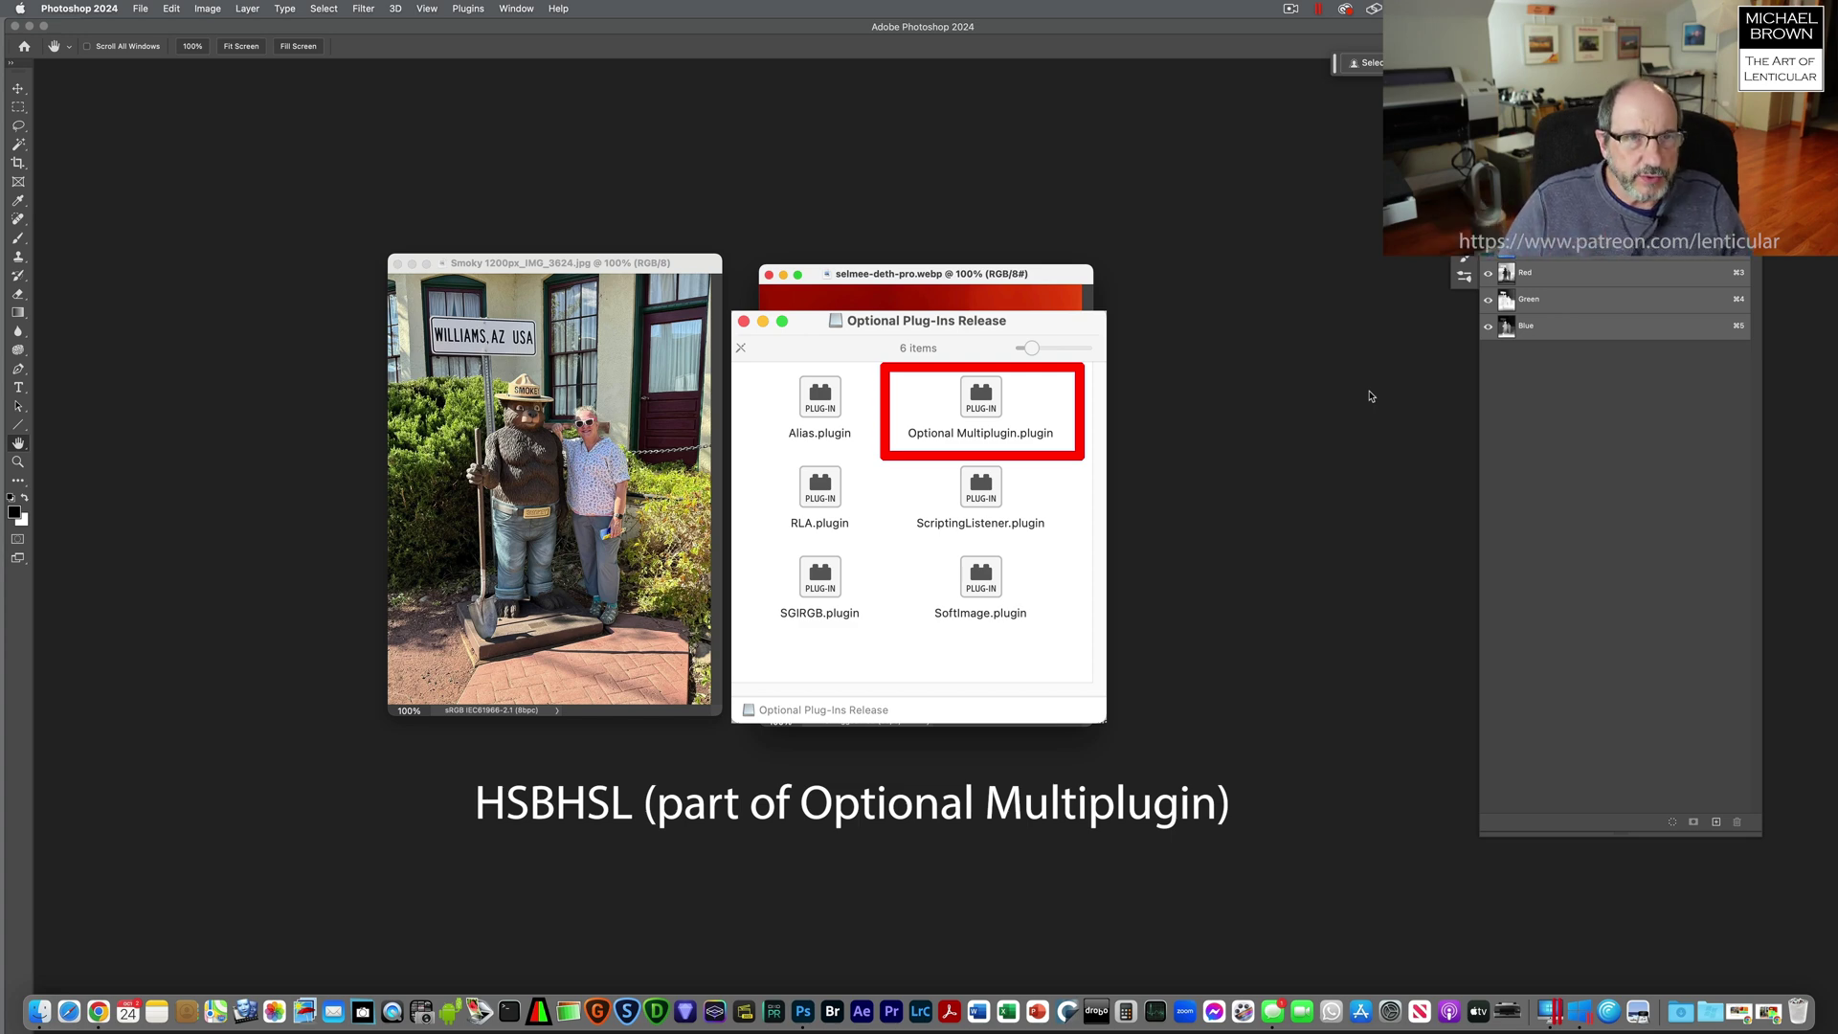
pyautogui.moveTo(911, 267); pyautogui.dragTo(928, 264)
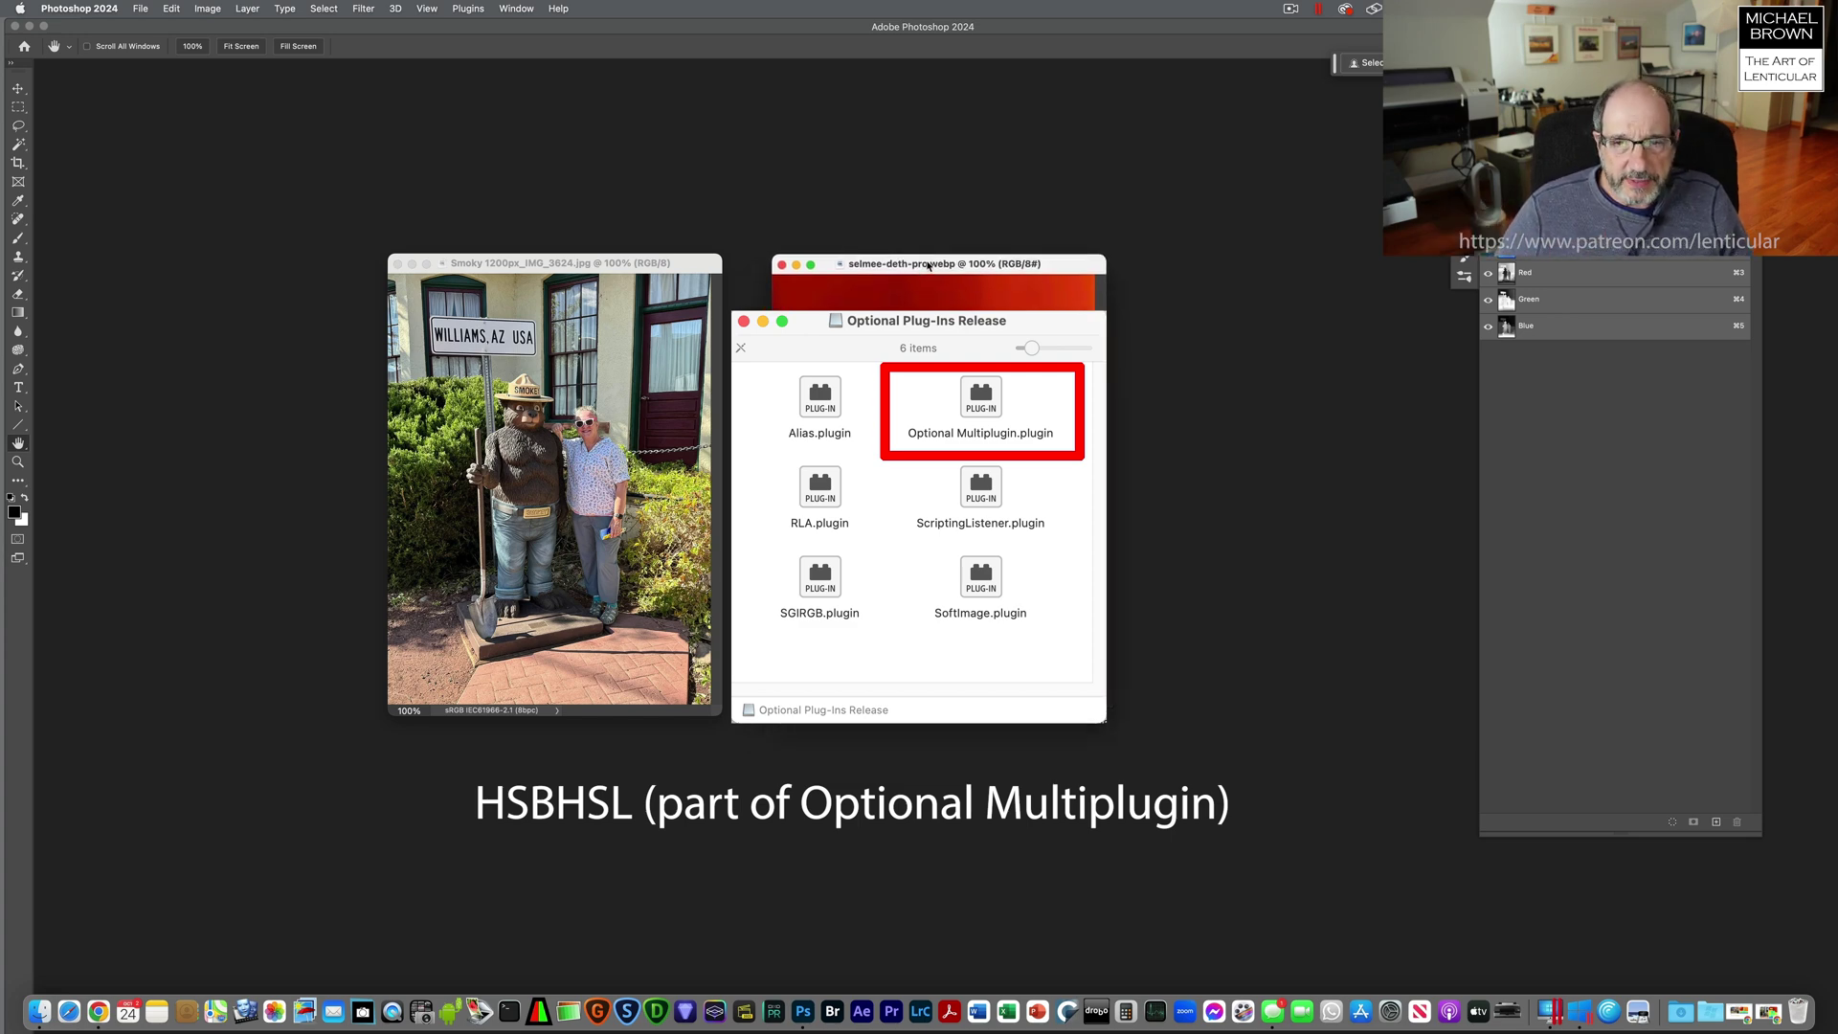
# Apply the HSB/HSL filter to the depth map with Input Mode RGB and Row Order HSB
pyautogui.click(363, 8)
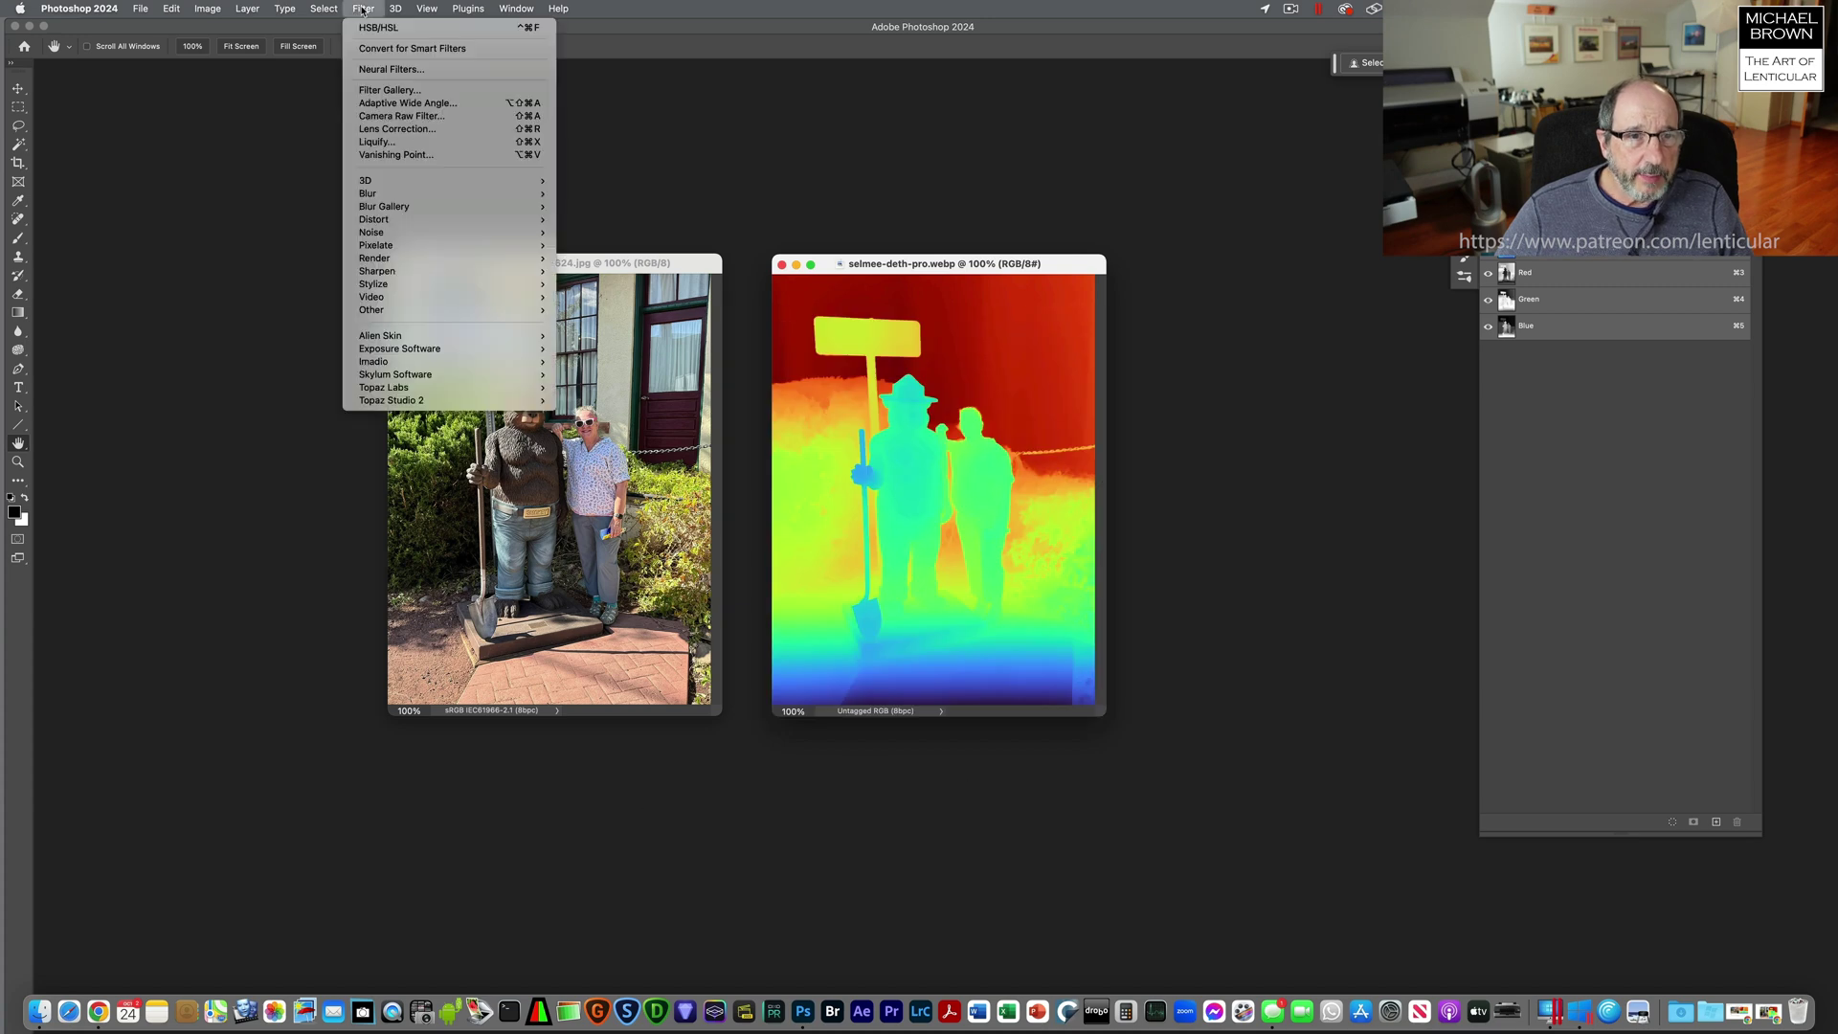
pyautogui.moveTo(391, 315)
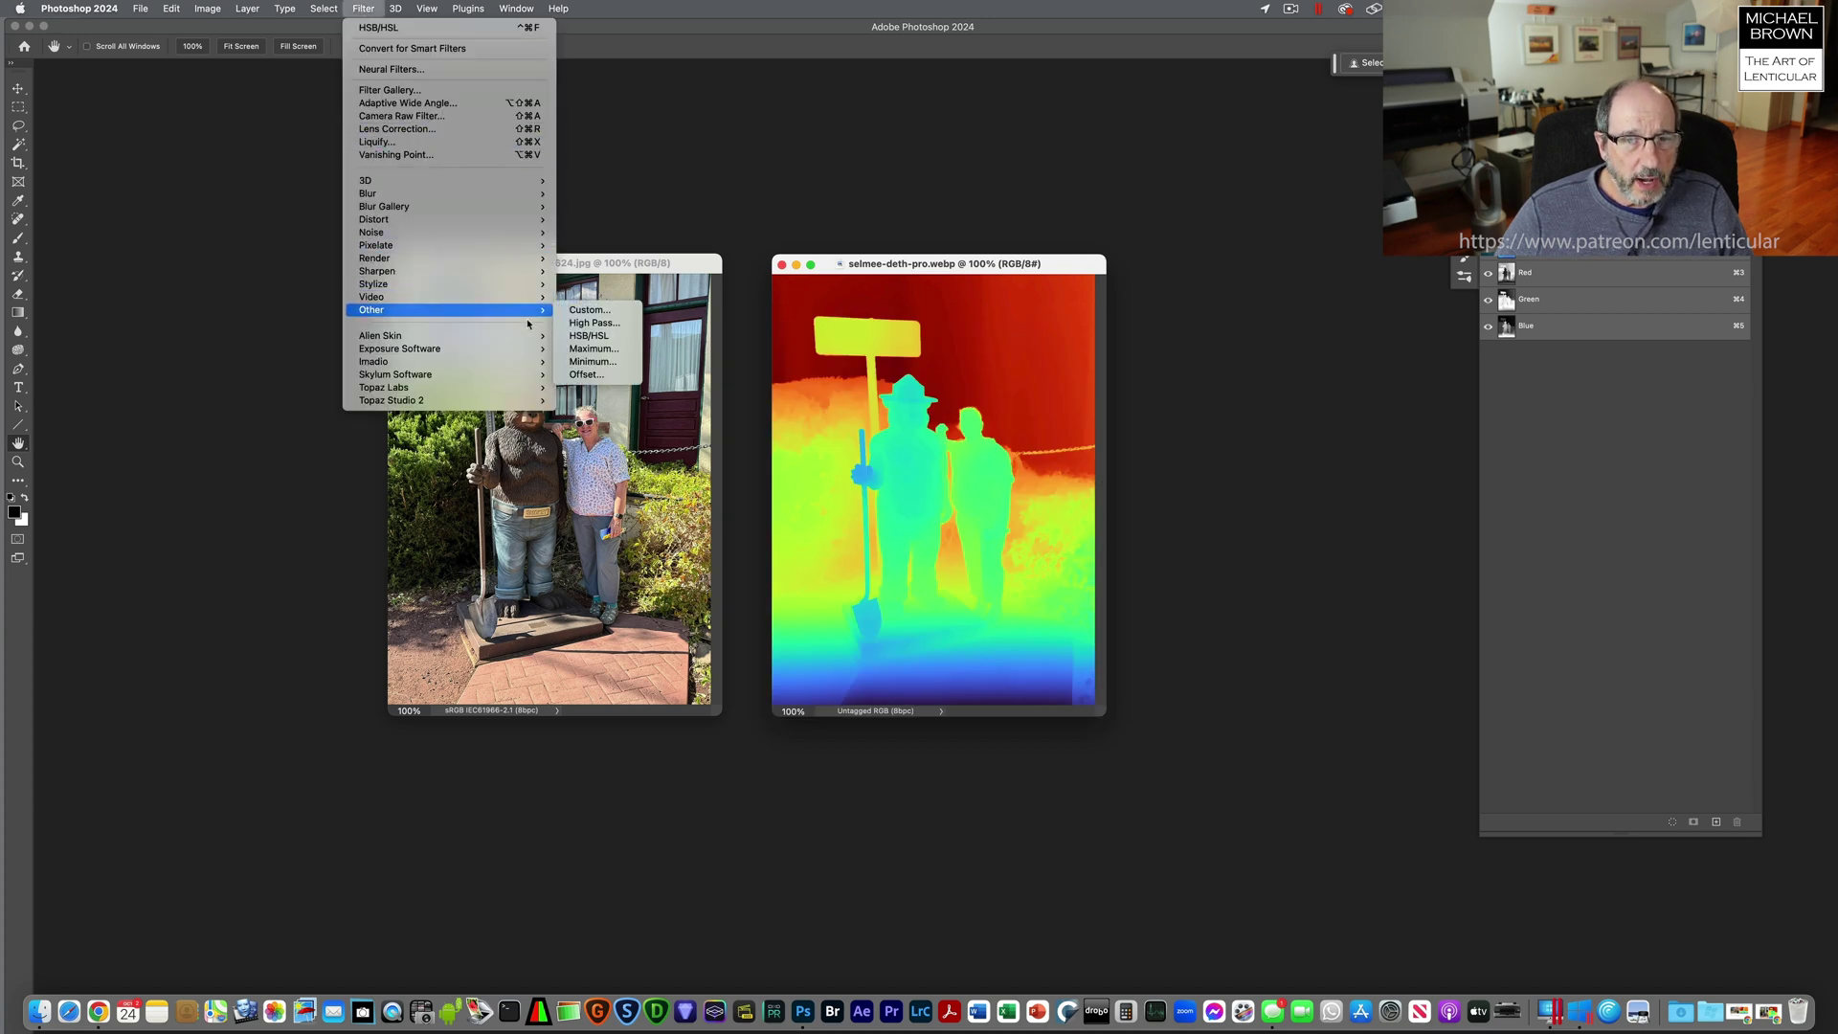
pyautogui.click(595, 336)
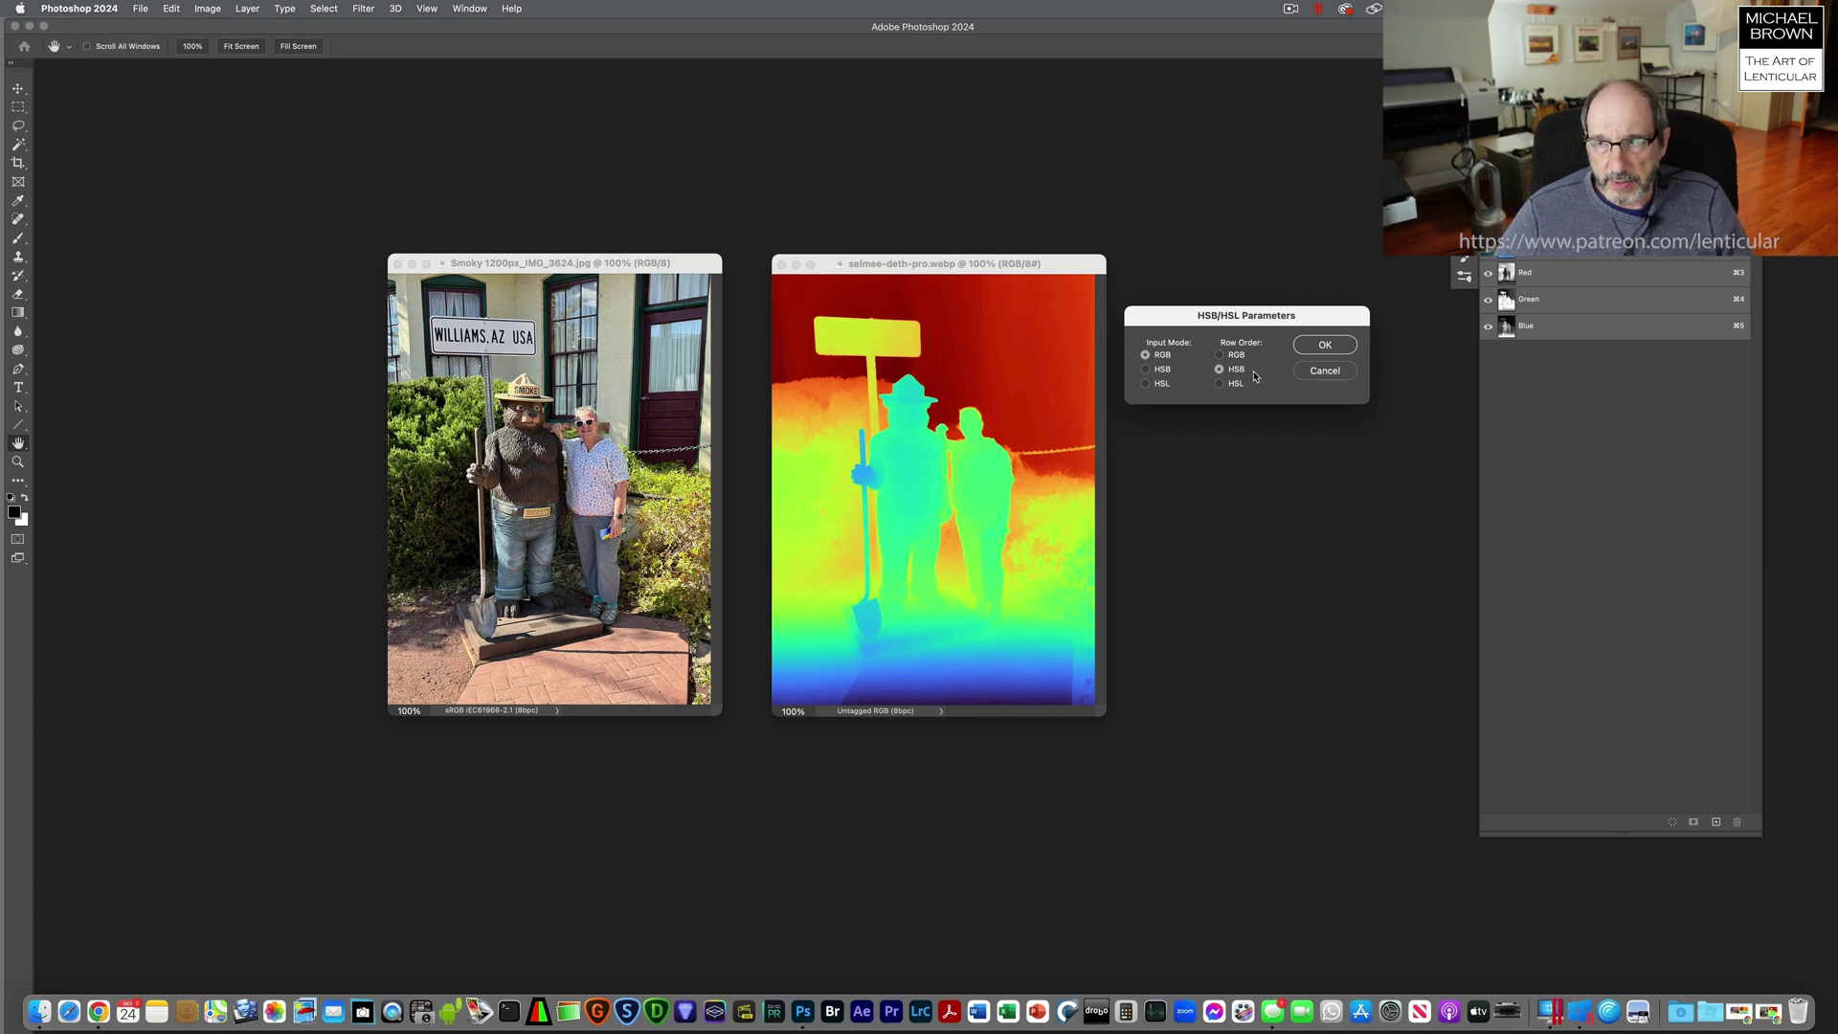
pyautogui.click(1326, 346)
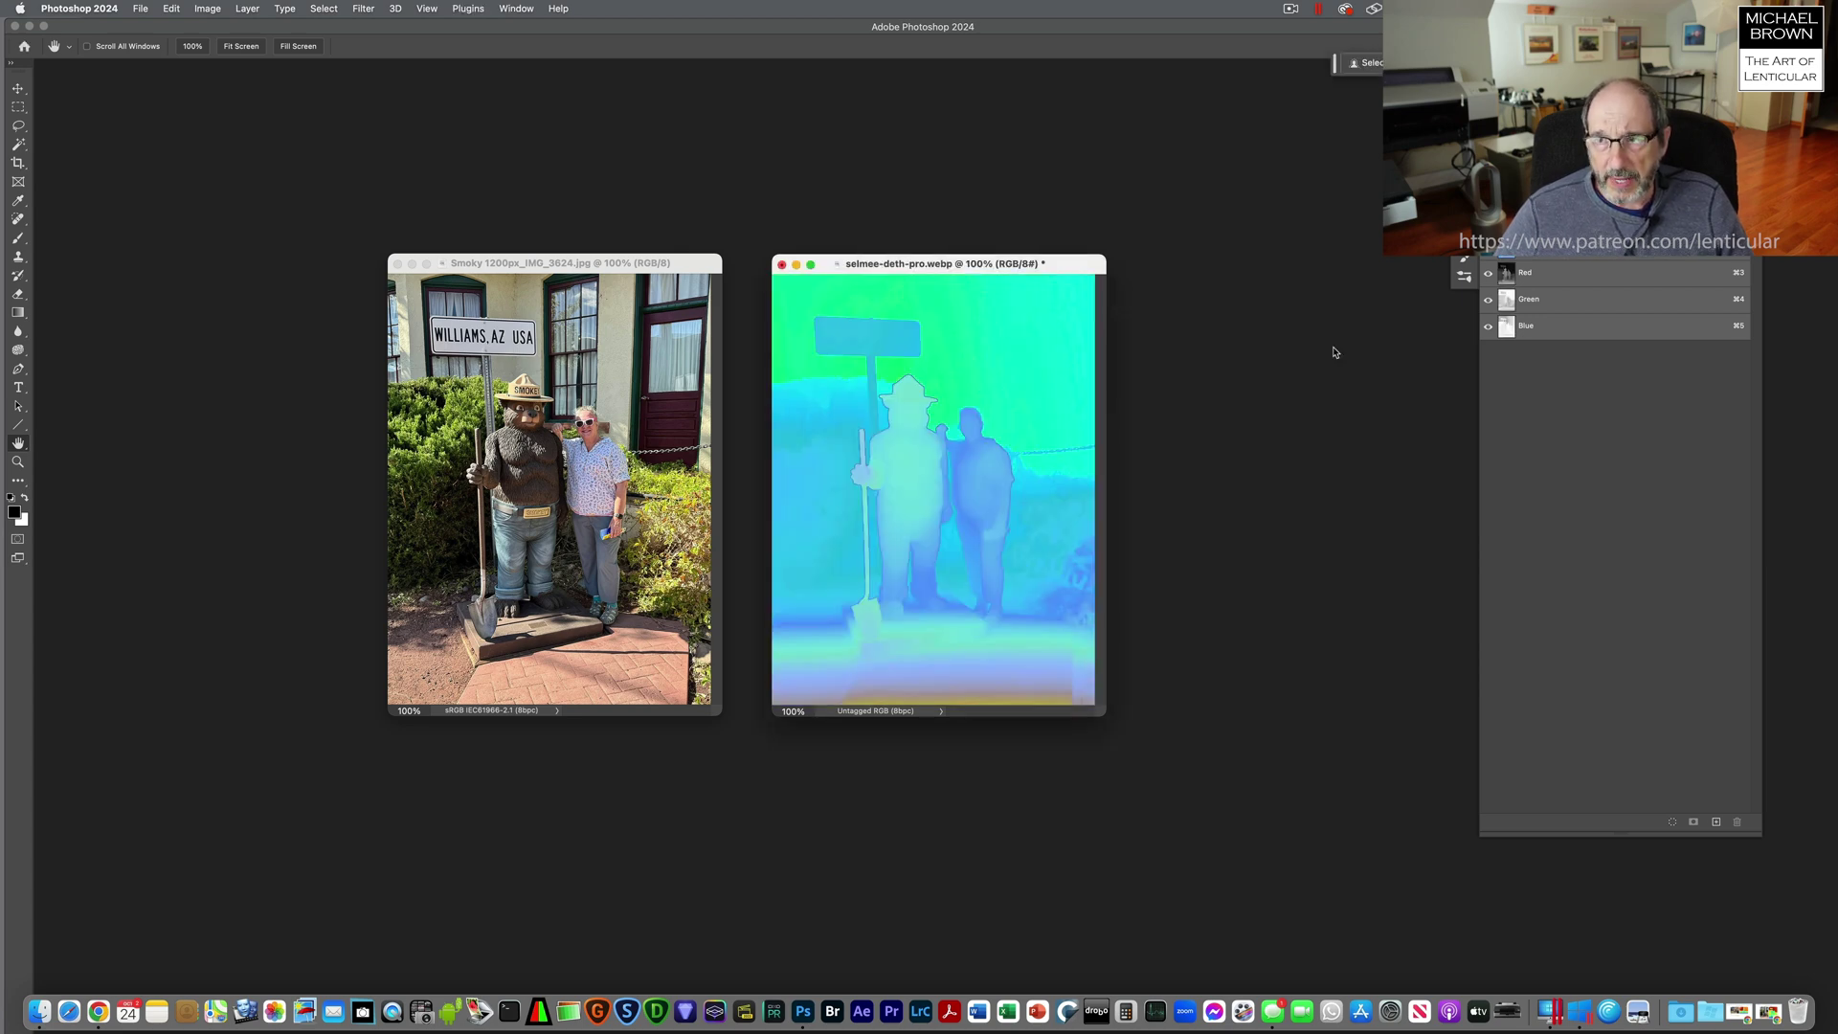
# Delete the depth map's Green and Blue channels, keeping only the hue channel as greyscale
pyautogui.moveTo(1454, 215); pyautogui.dragTo(1303, 231)
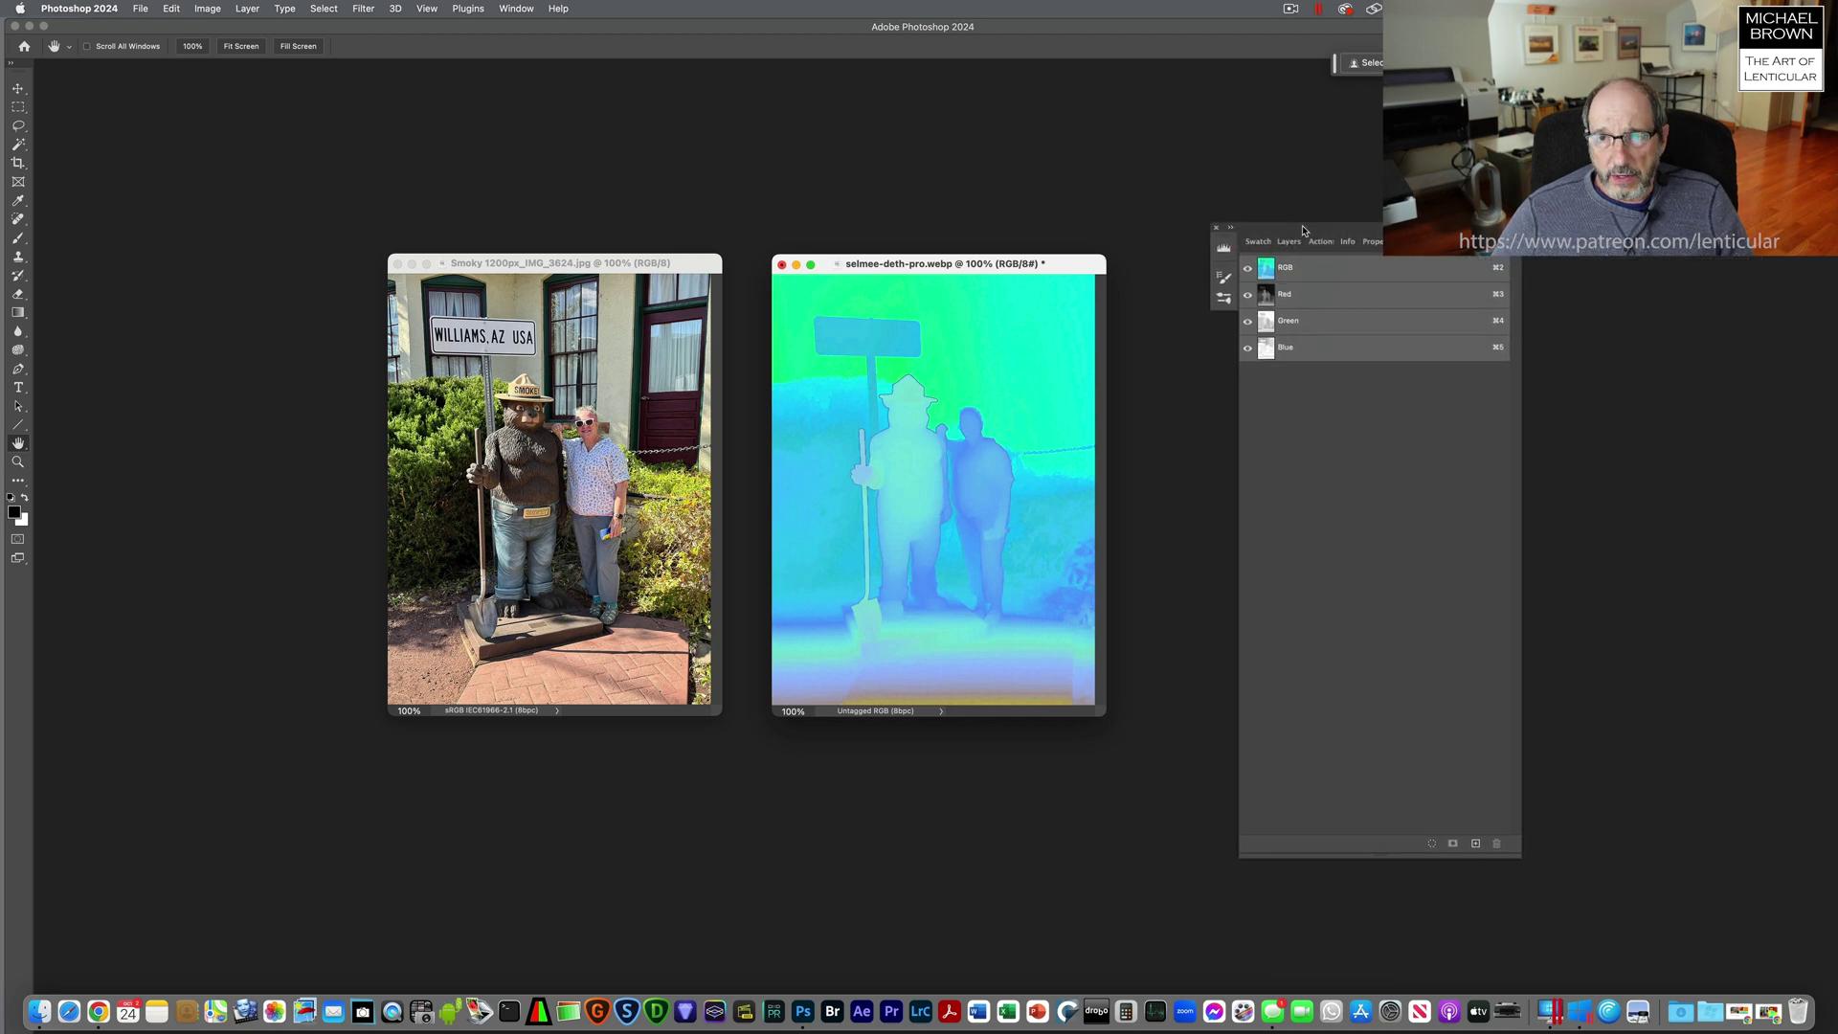
pyautogui.click(1309, 327)
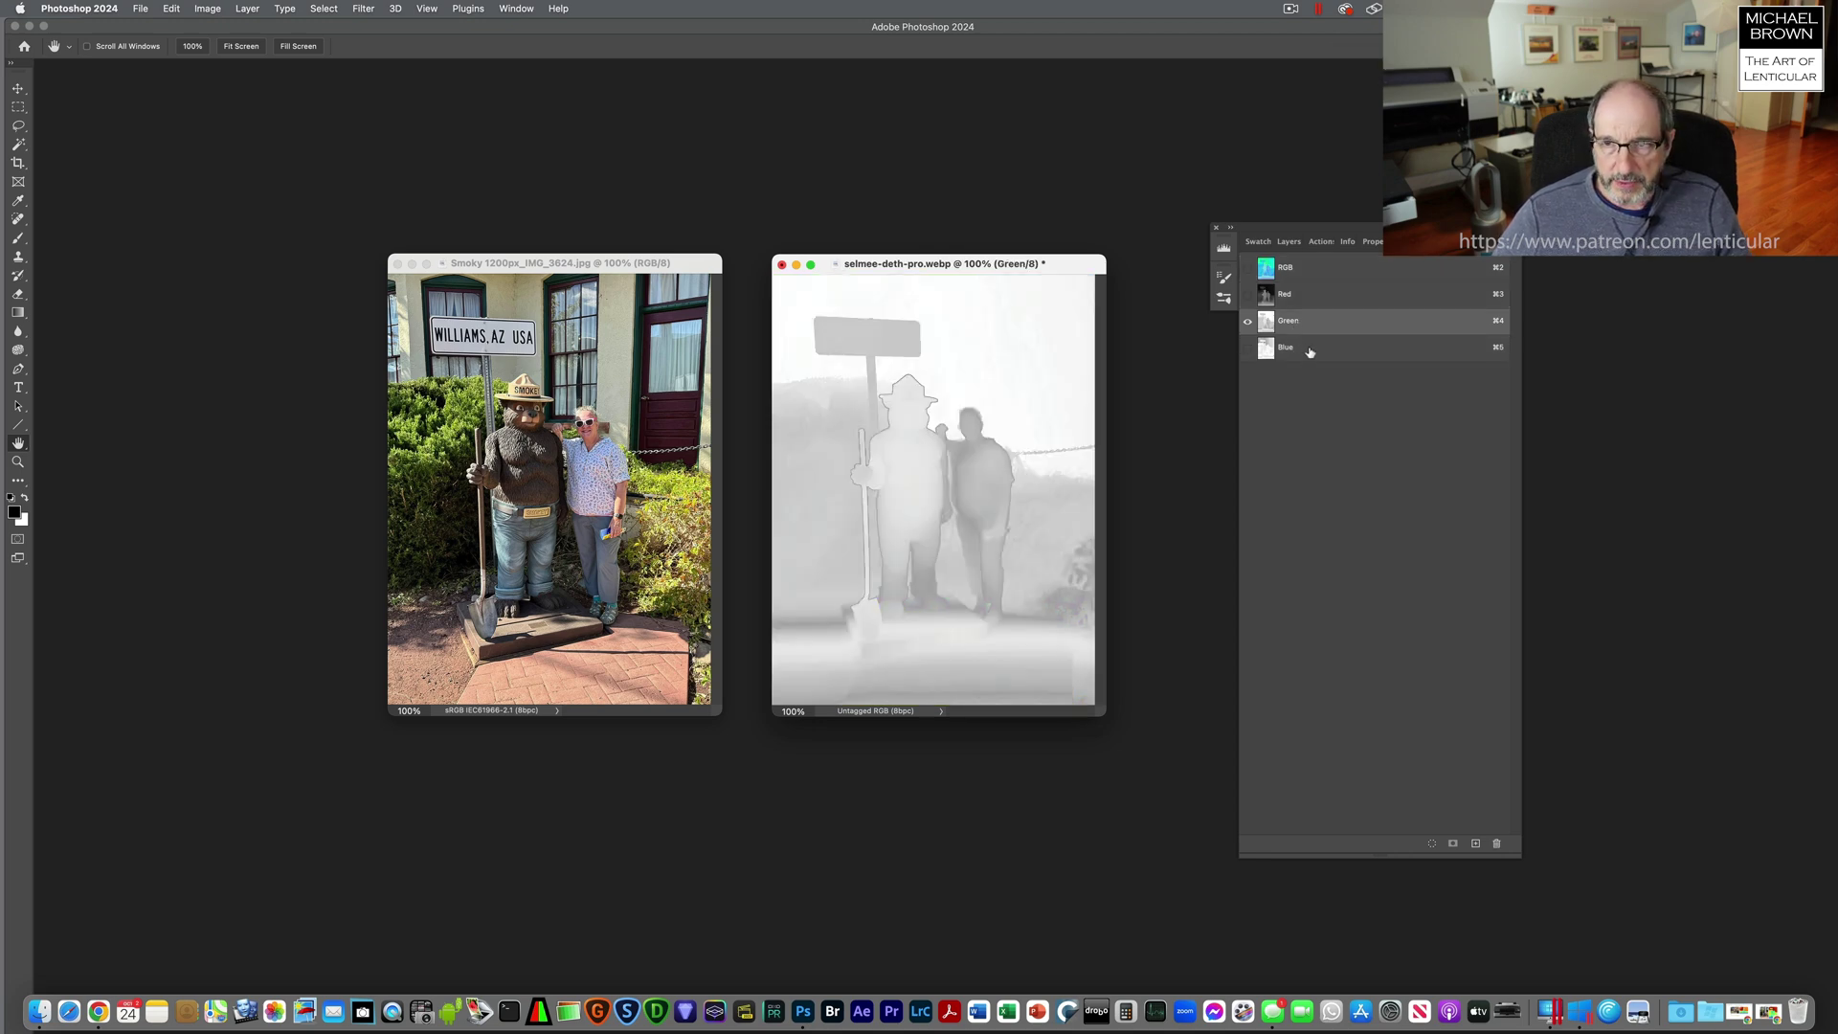
pyautogui.keyDown('shift'); pyautogui.click(1310, 352); pyautogui.keyUp('shift')
pyautogui.moveTo(1312, 354); pyautogui.dragTo(1497, 842)
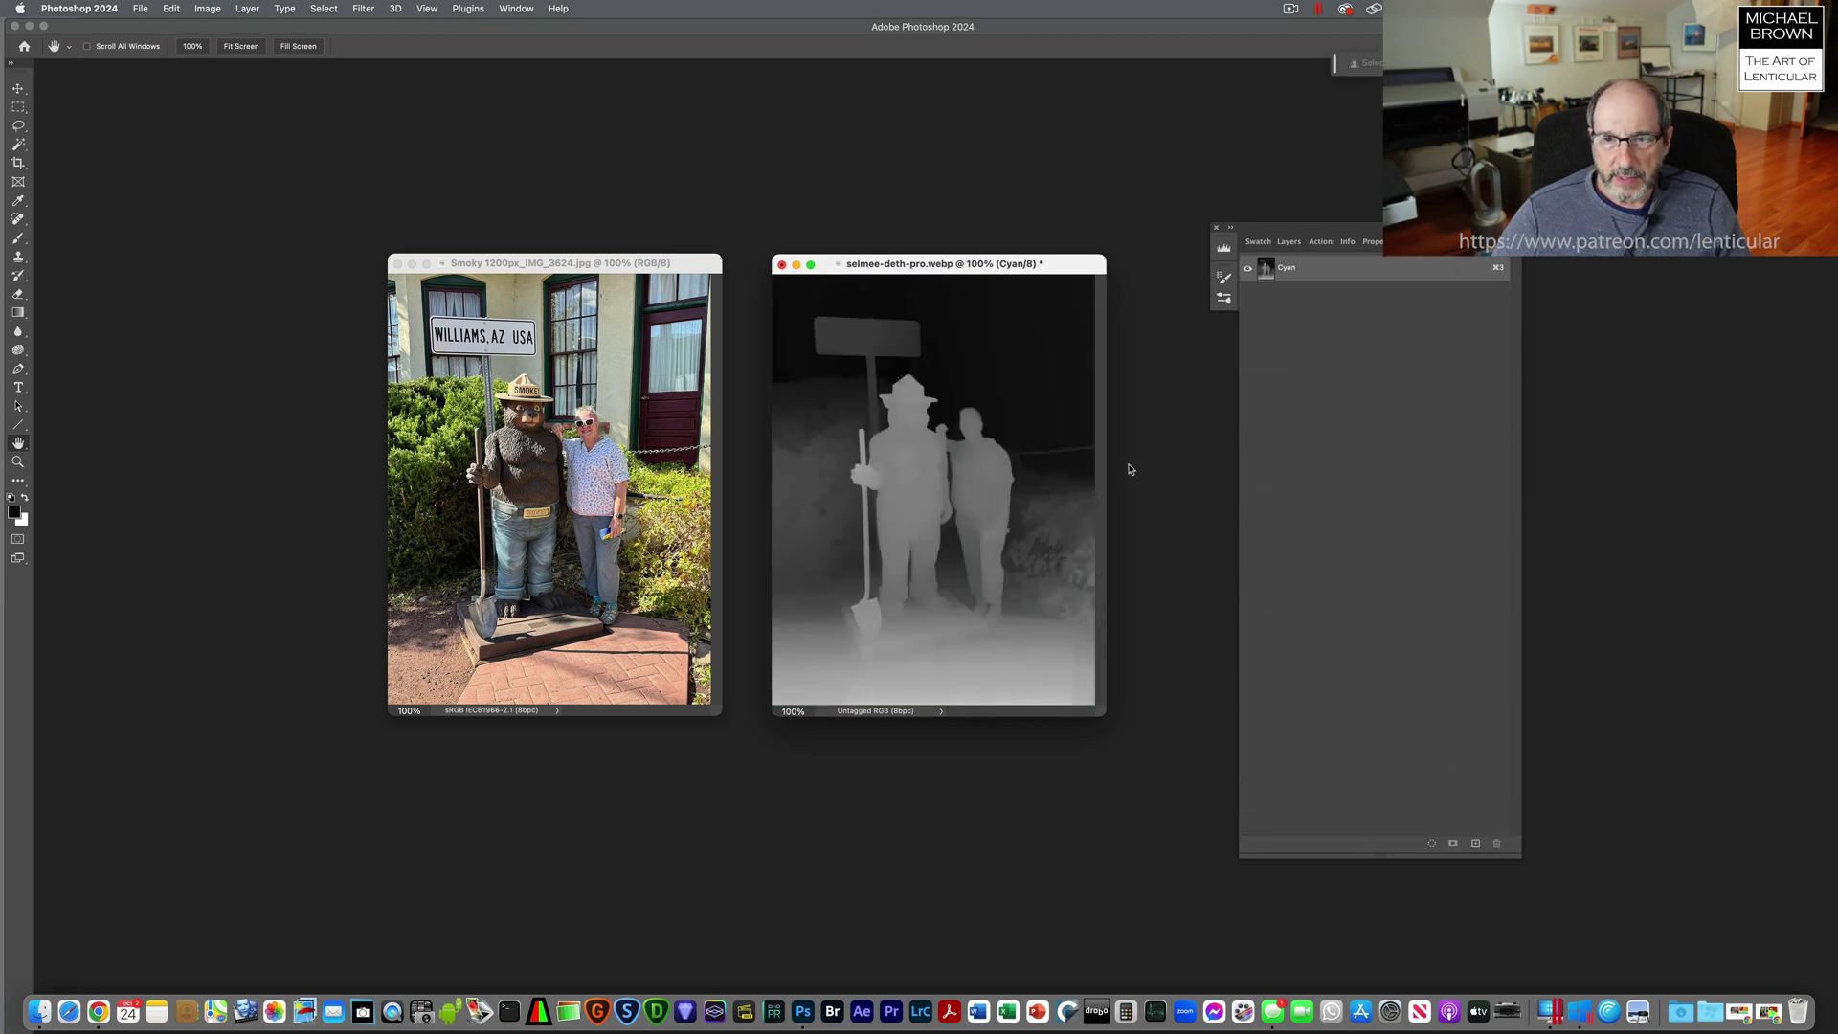
pyautogui.moveTo(1045, 271); pyautogui.dragTo(1049, 269)
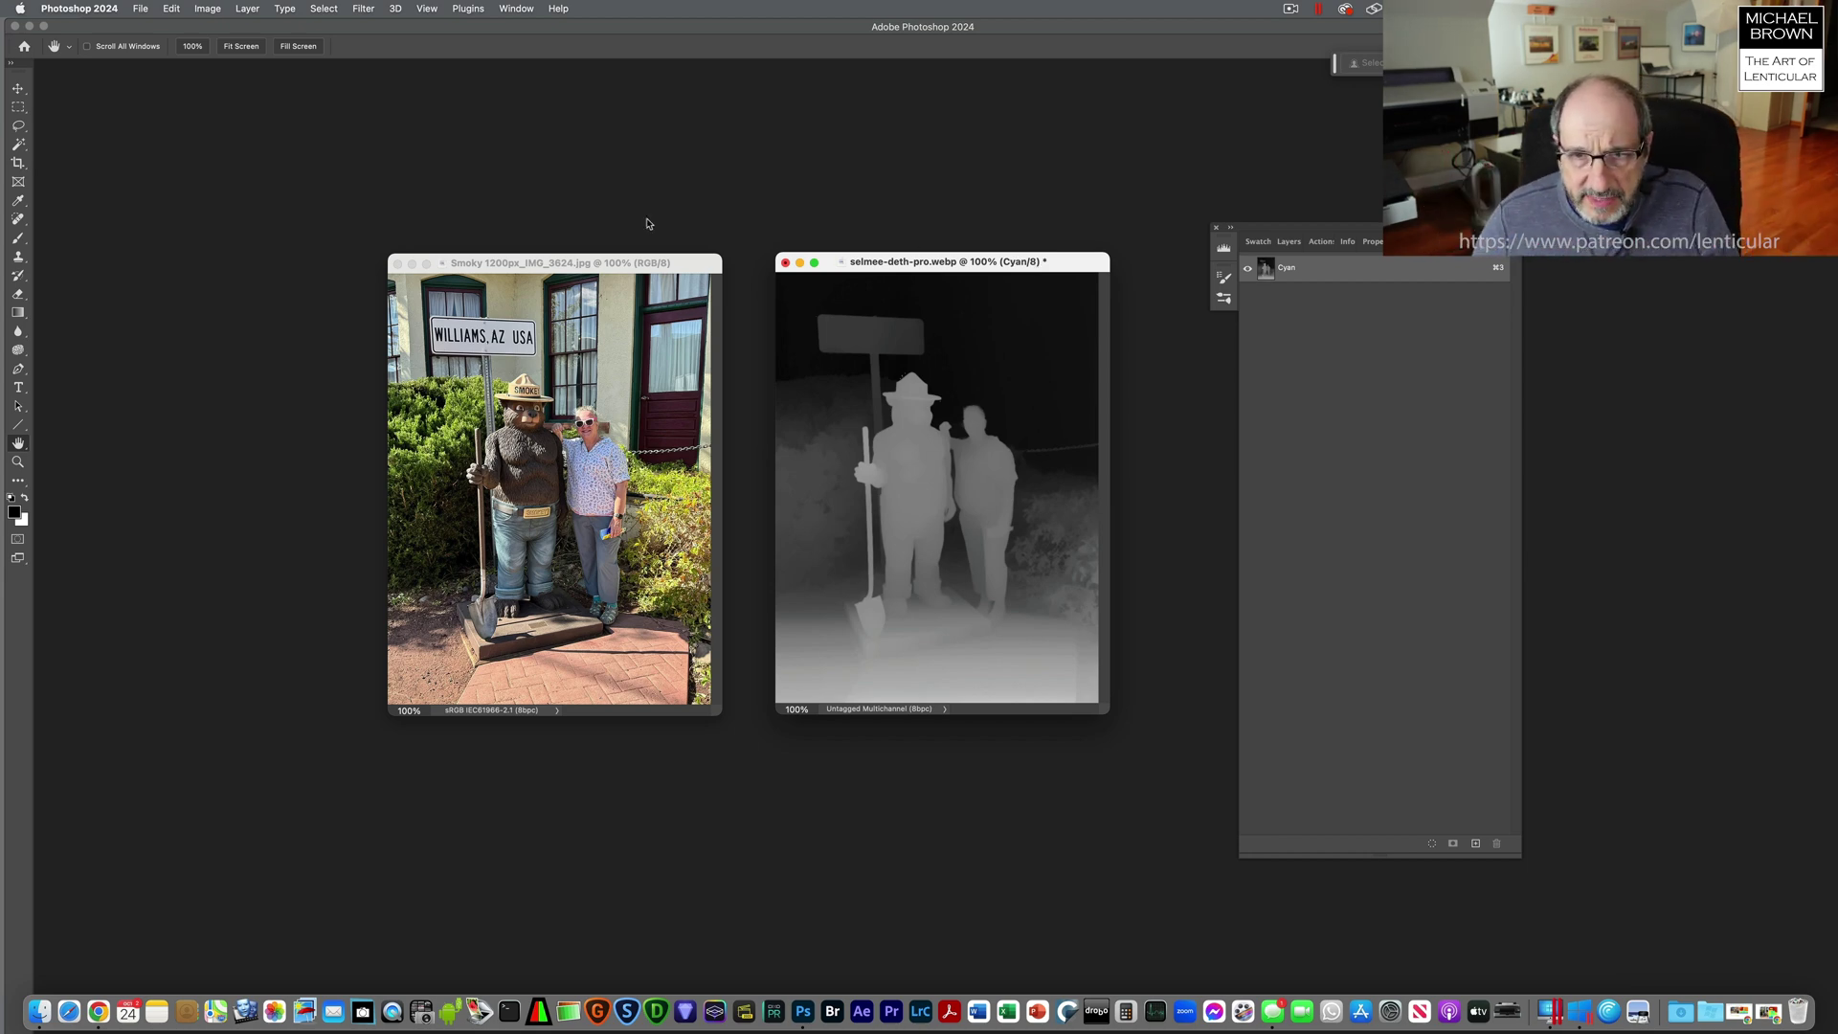
# Zoom in on the depth map to show the stray white specks above the hat
pyautogui.click(892, 339)
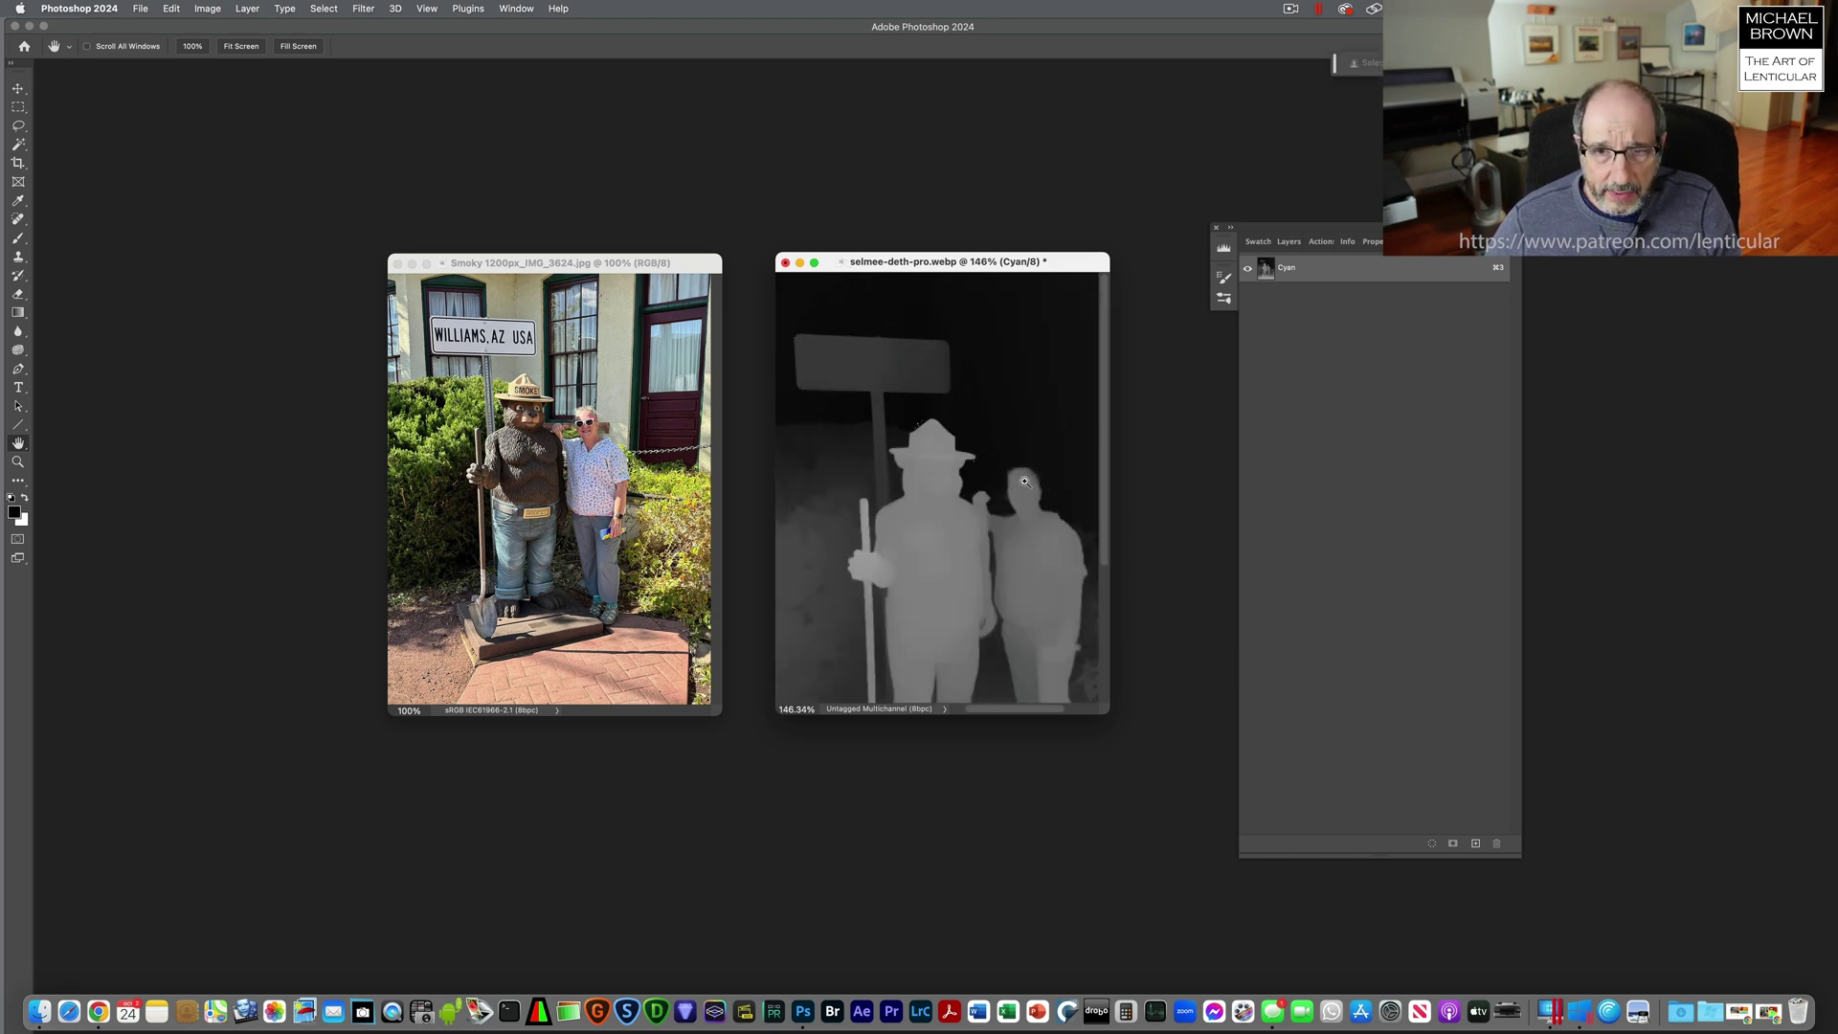
pyautogui.click(933, 443)
pyautogui.click(934, 444)
pyautogui.click(932, 443)
pyautogui.click(932, 444)
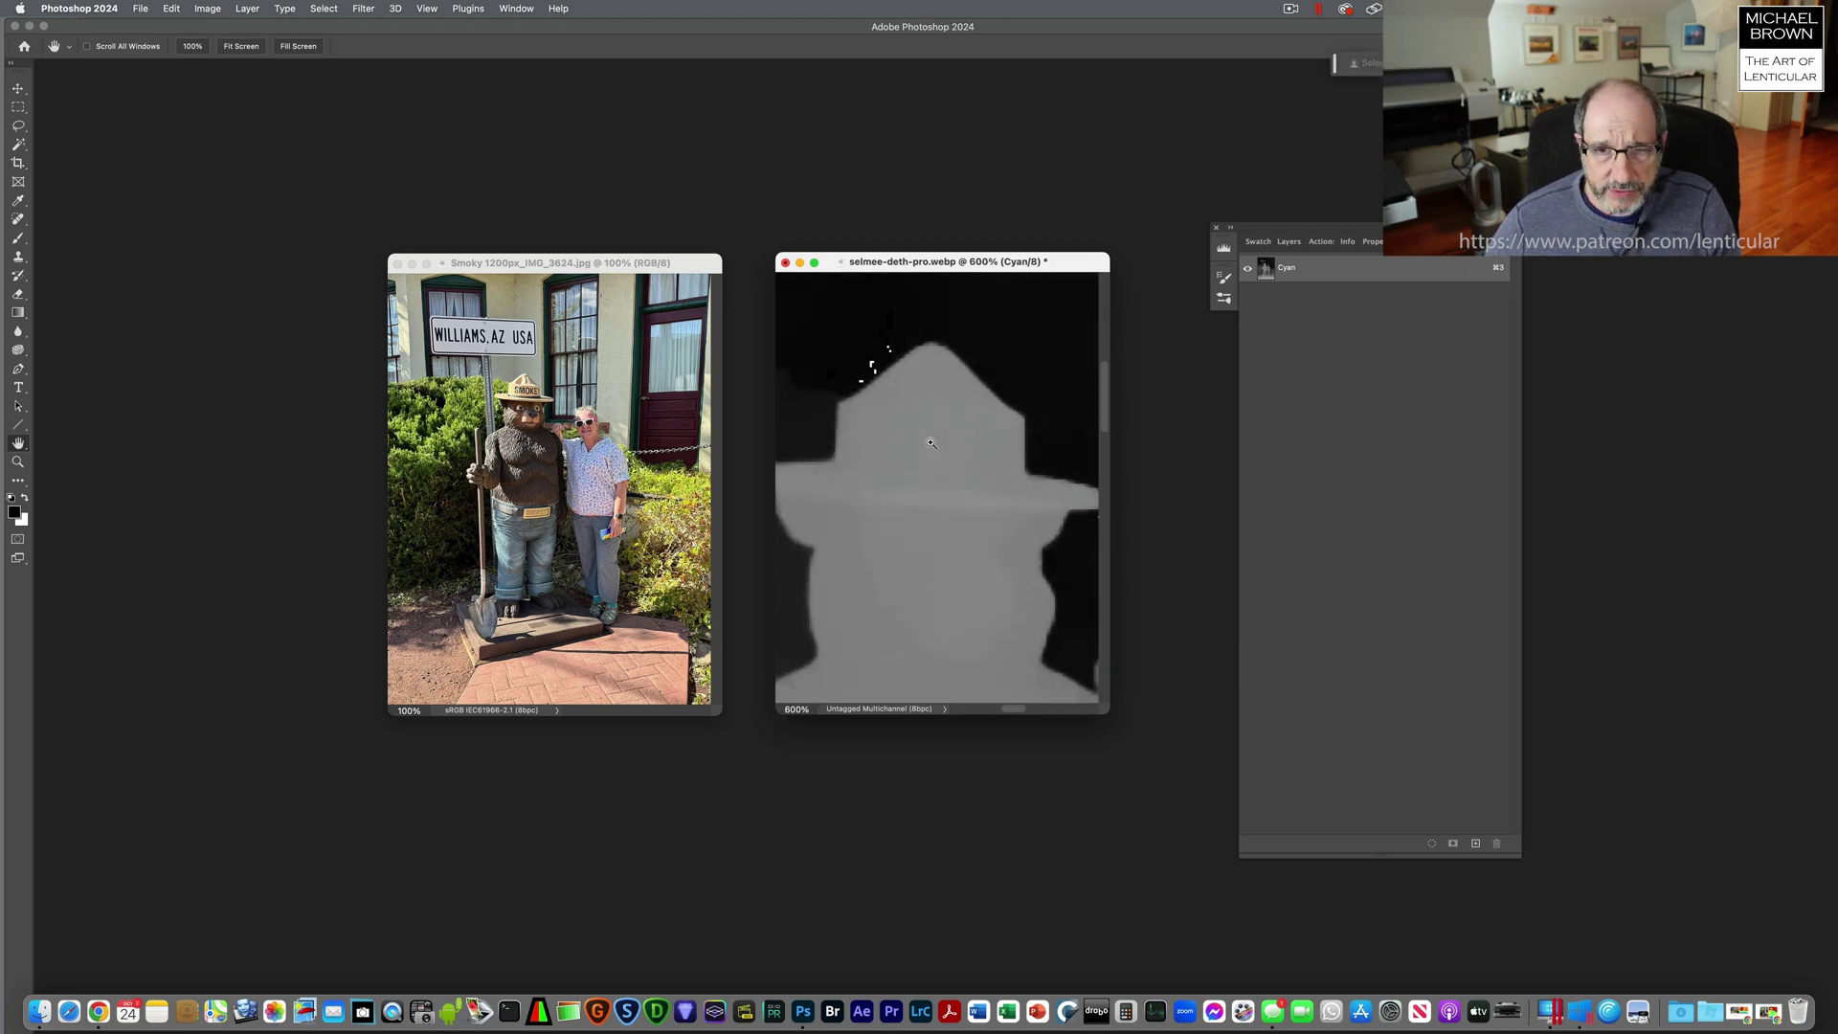
pyautogui.click(931, 443)
pyautogui.click(930, 443)
pyautogui.click(932, 443)
pyautogui.moveTo(887, 385); pyautogui.dragTo(964, 492)
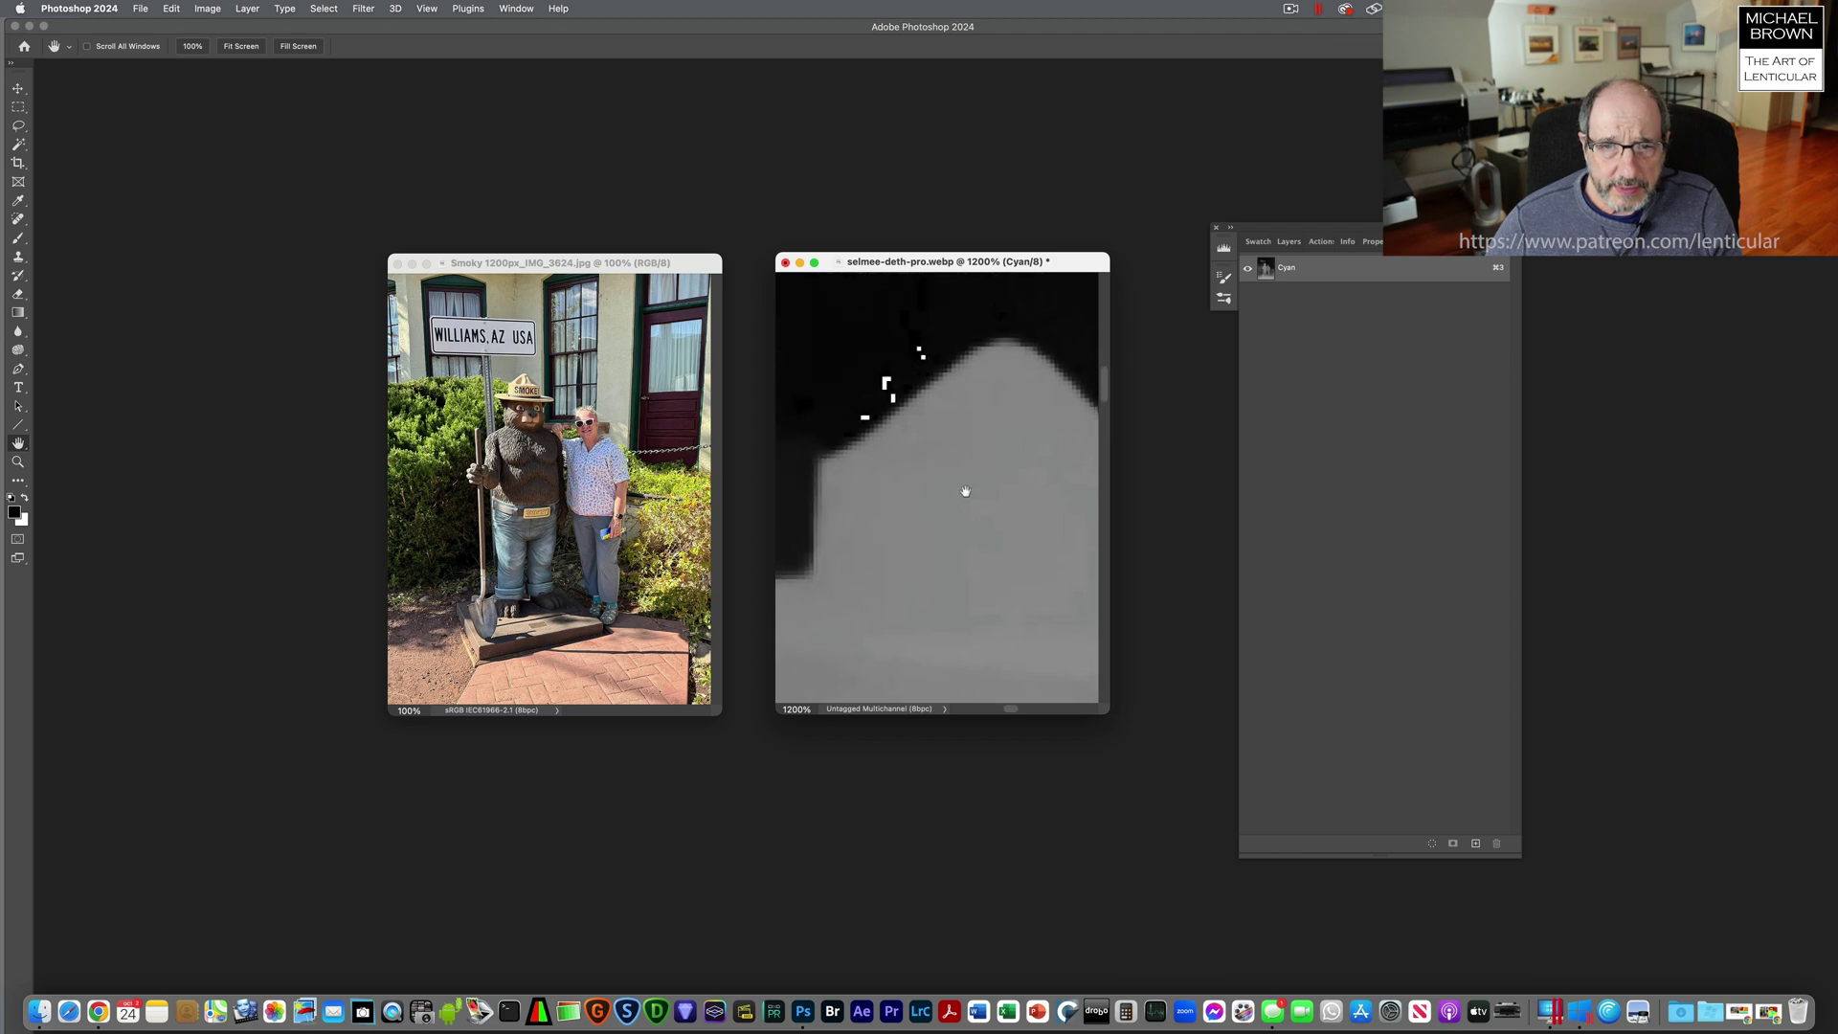
# Magic Wand the specks, fill them with black, deselect, and fit the depth map to screen
pyautogui.click(18, 144)
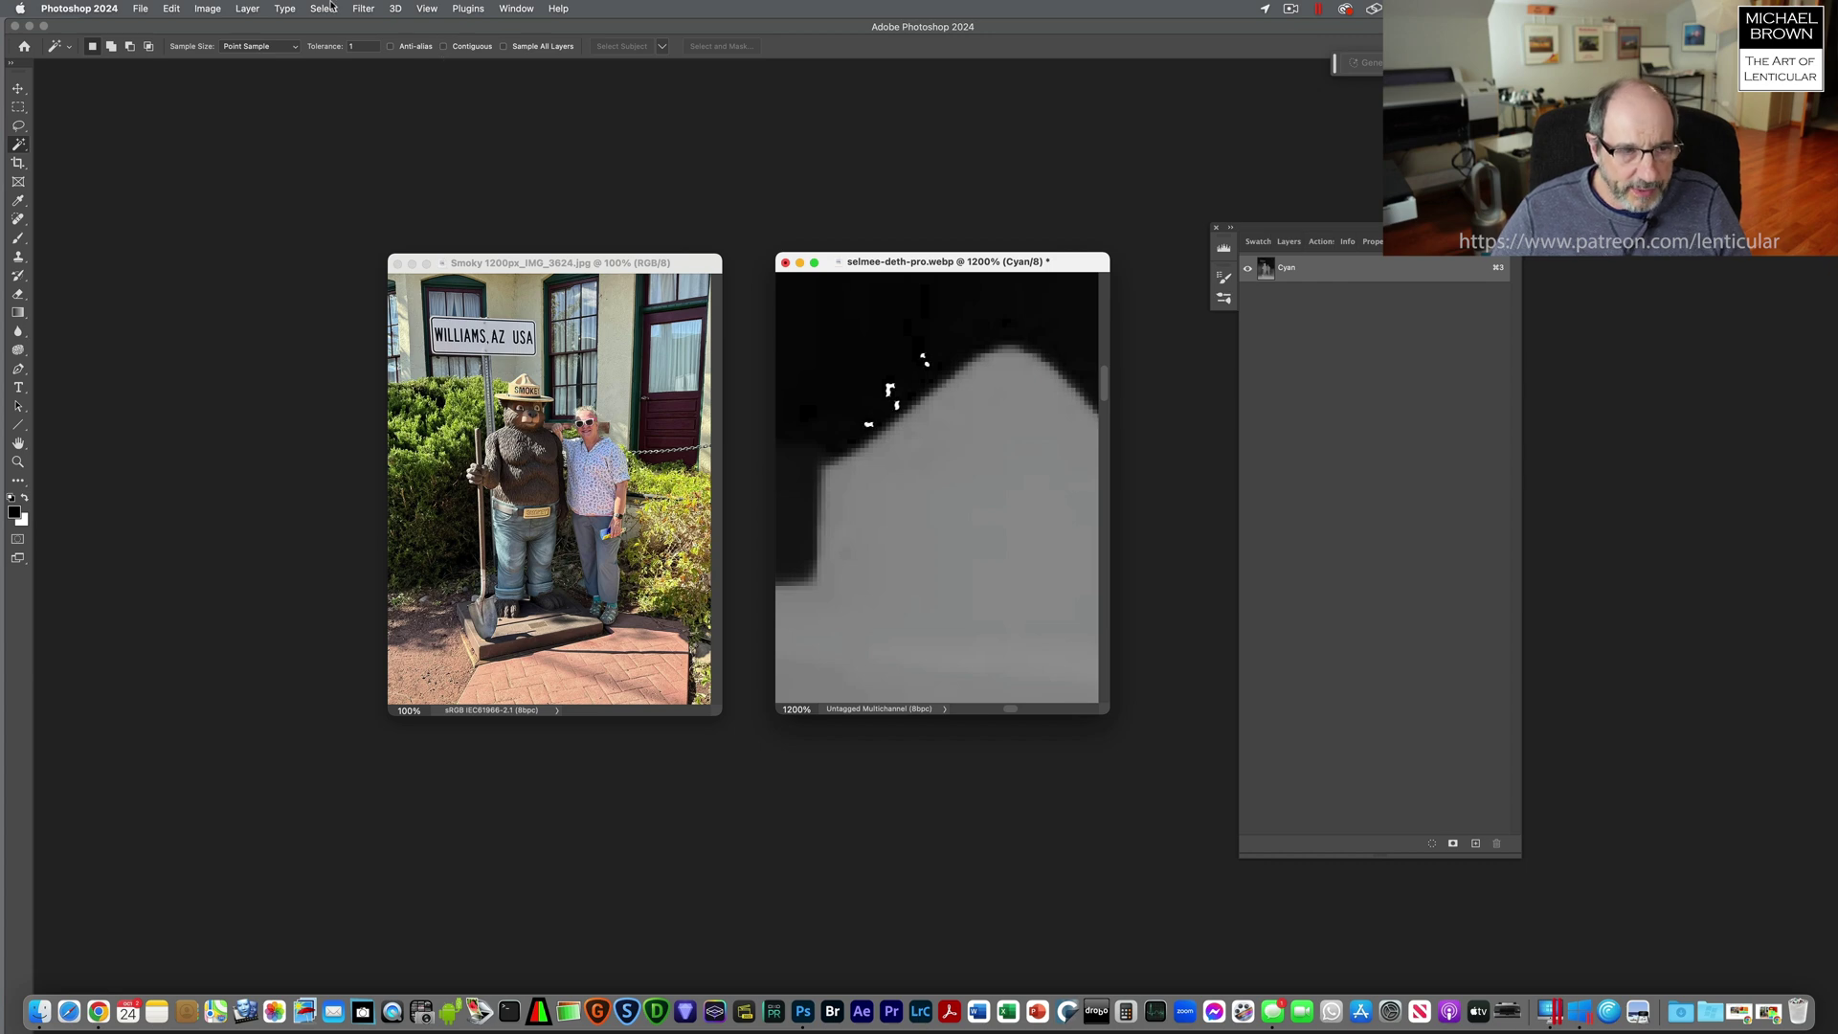
pyautogui.click(171, 9)
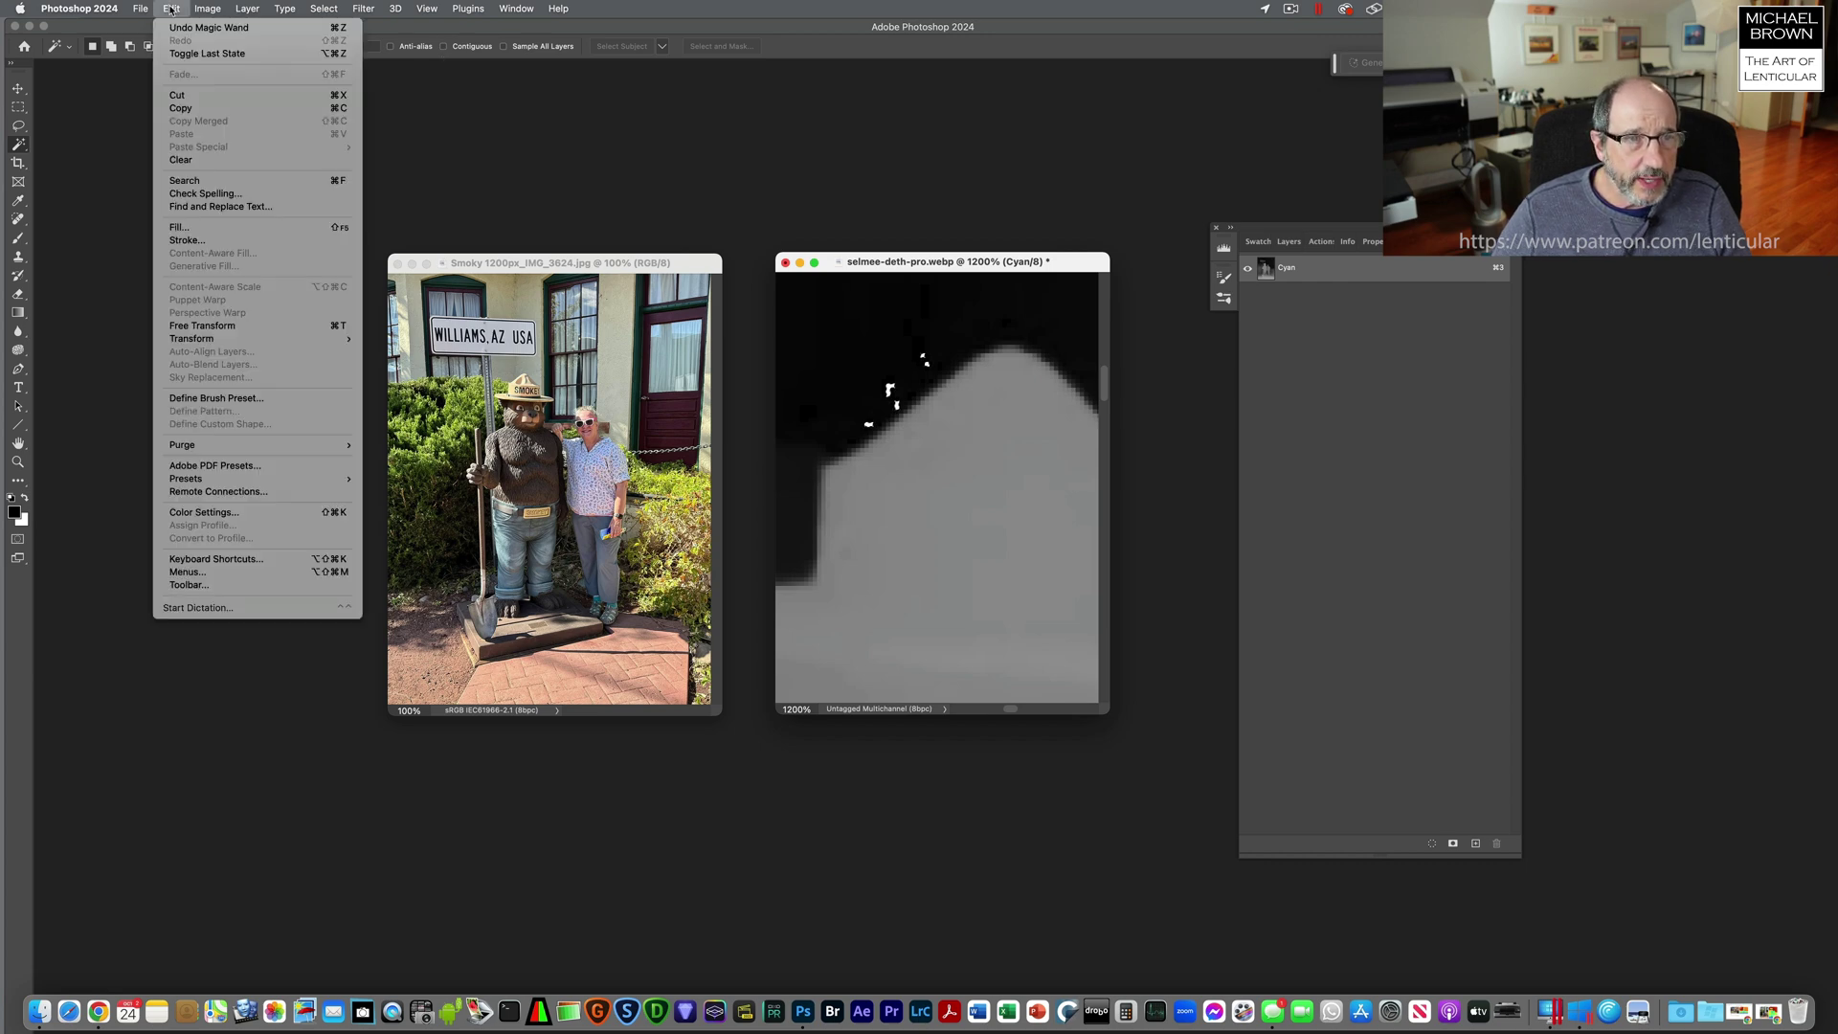
pyautogui.click(235, 227)
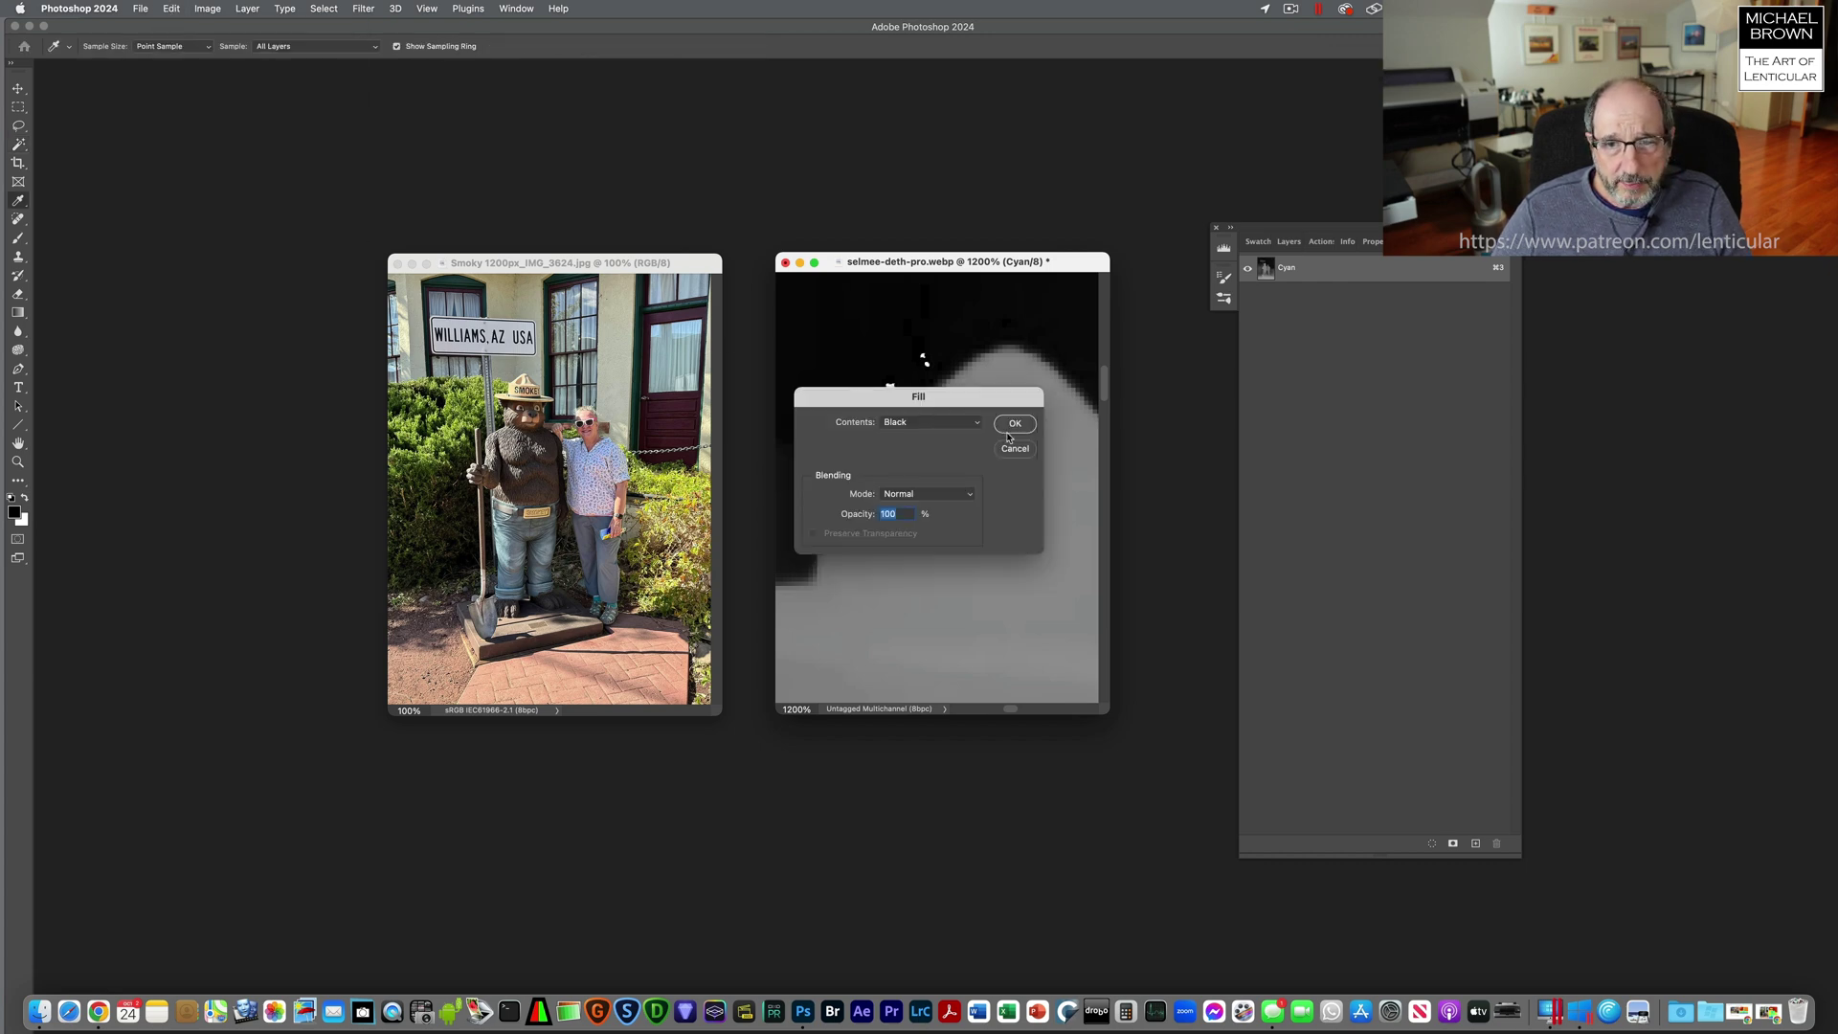
pyautogui.click(1013, 424)
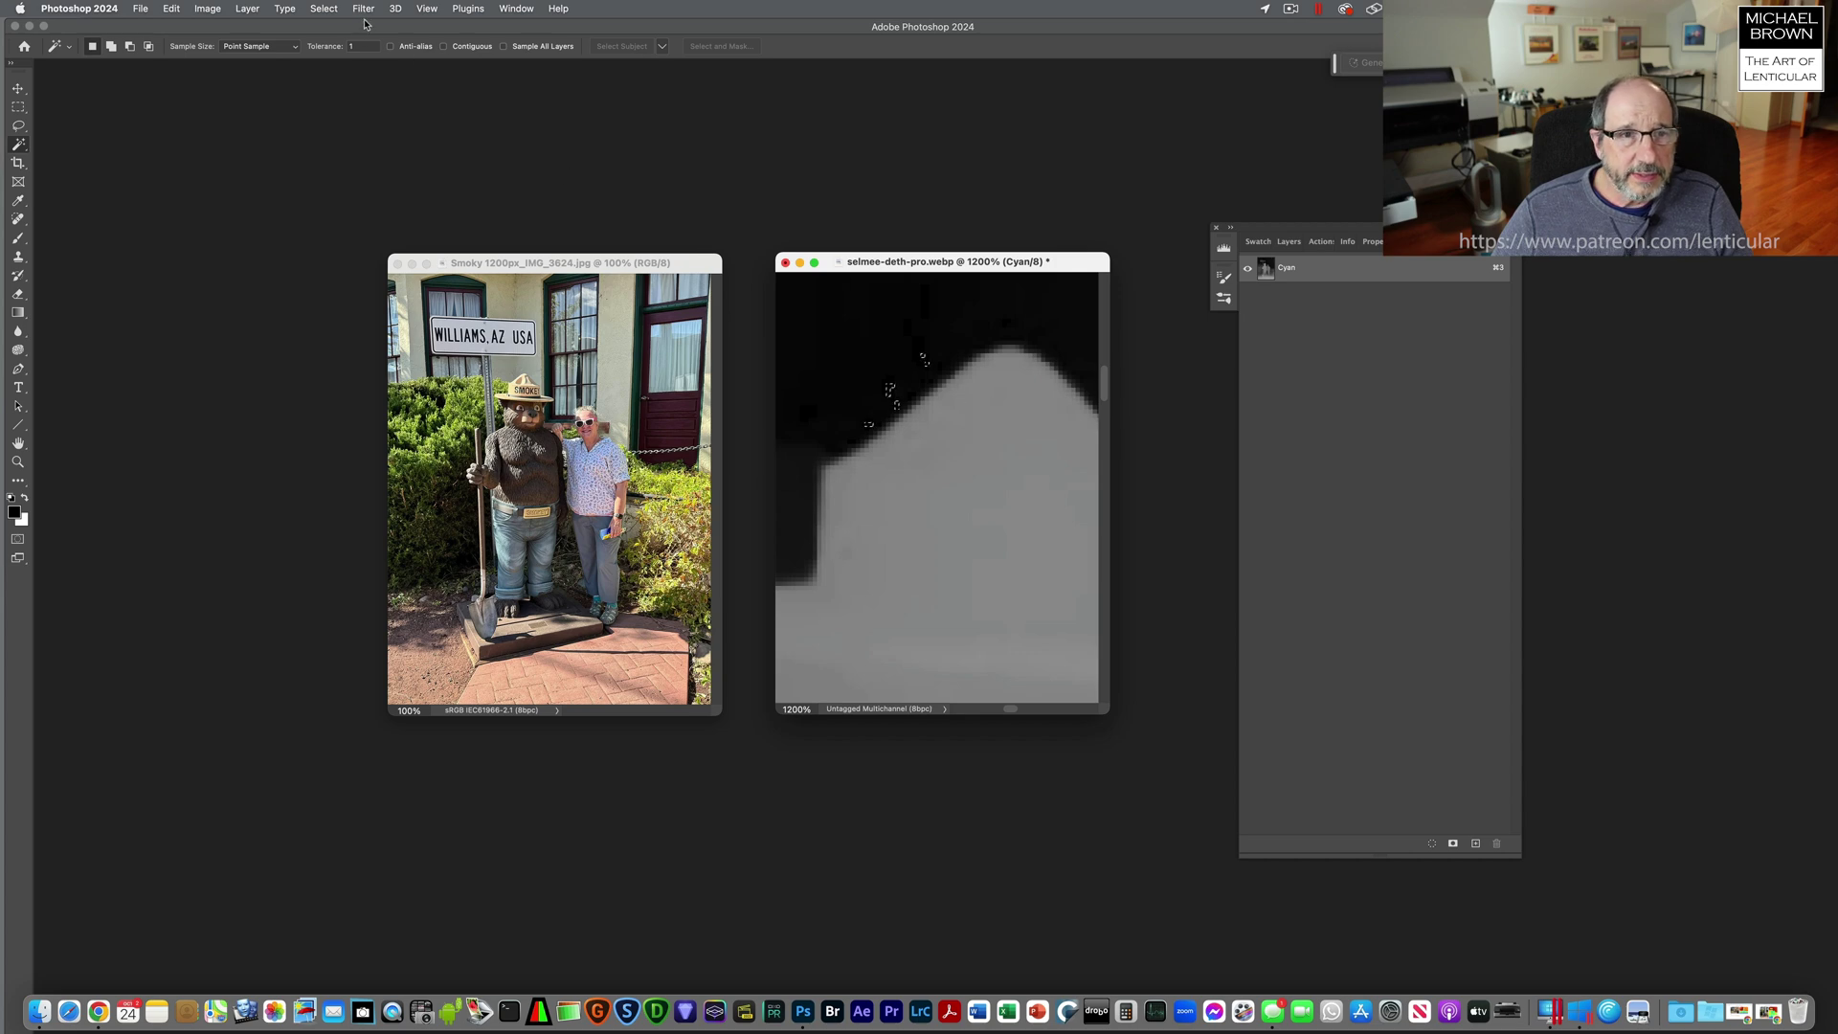
pyautogui.click(323, 8)
pyautogui.click(332, 41)
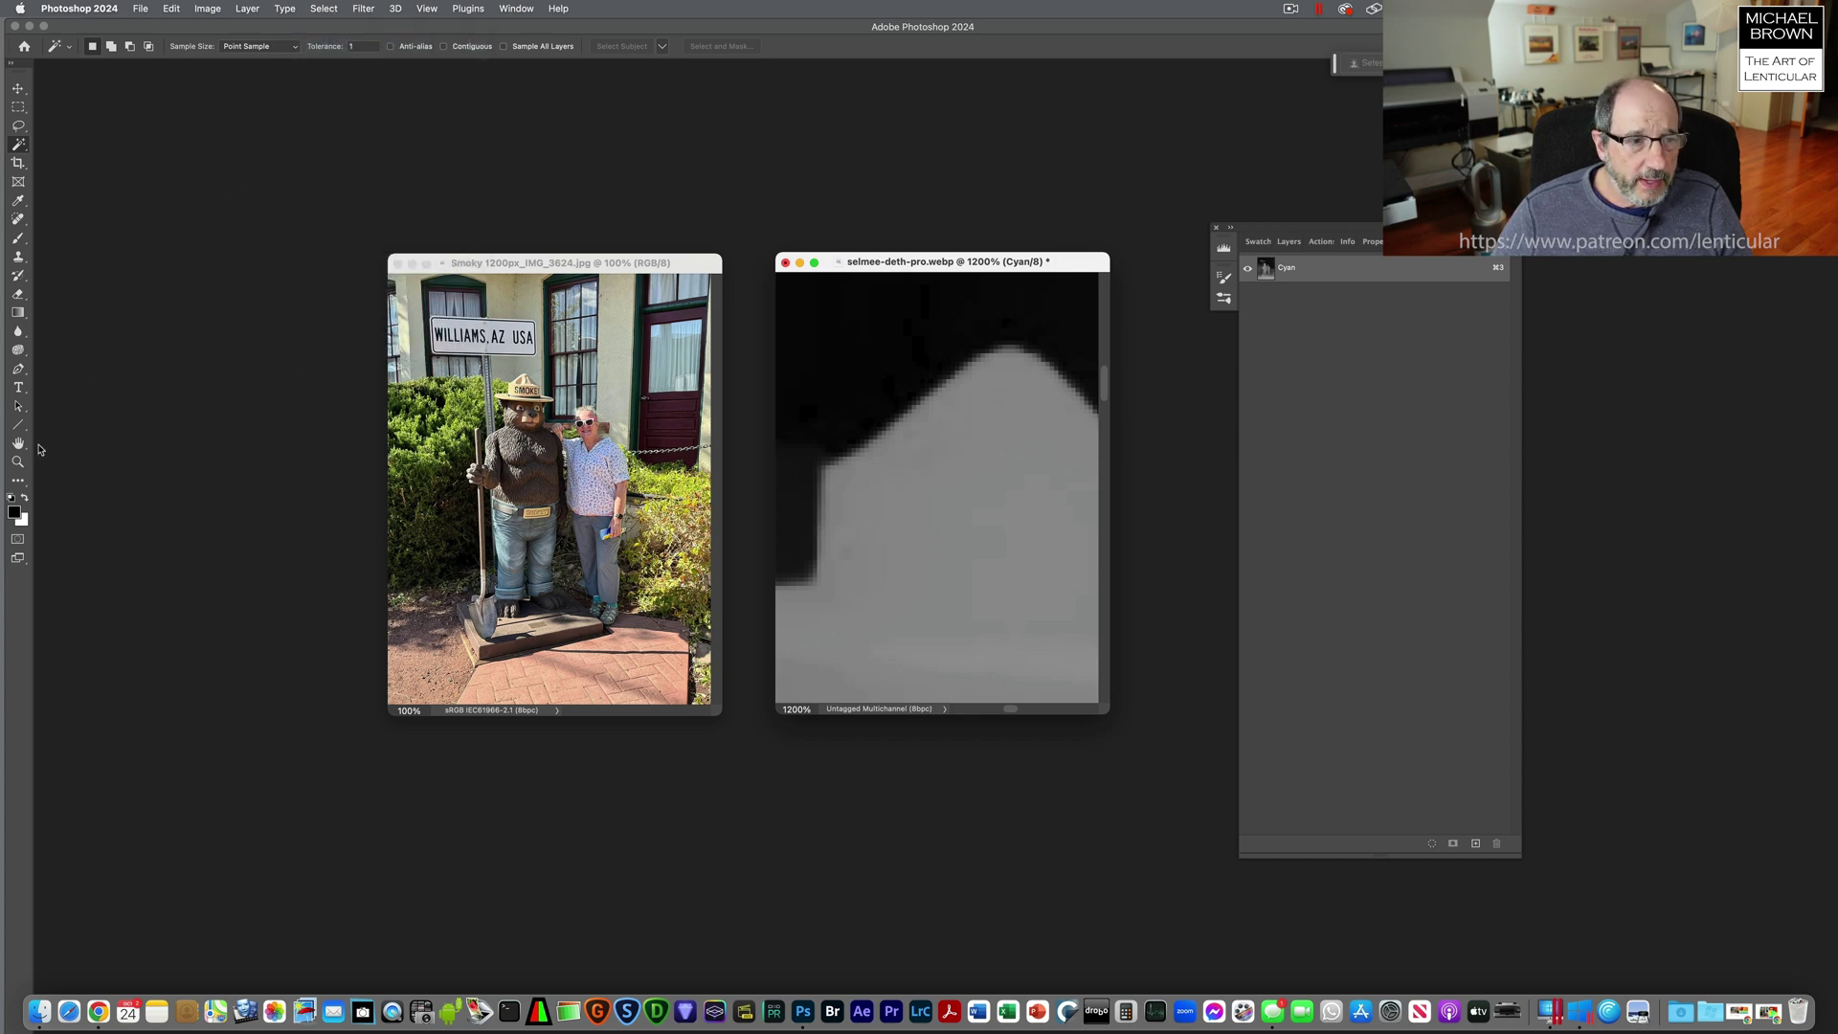
pyautogui.doubleClick(18, 443)
# Rearrange the depth map window and move the Channels panel to the right side
pyautogui.moveTo(916, 85); pyautogui.dragTo(571, 42)
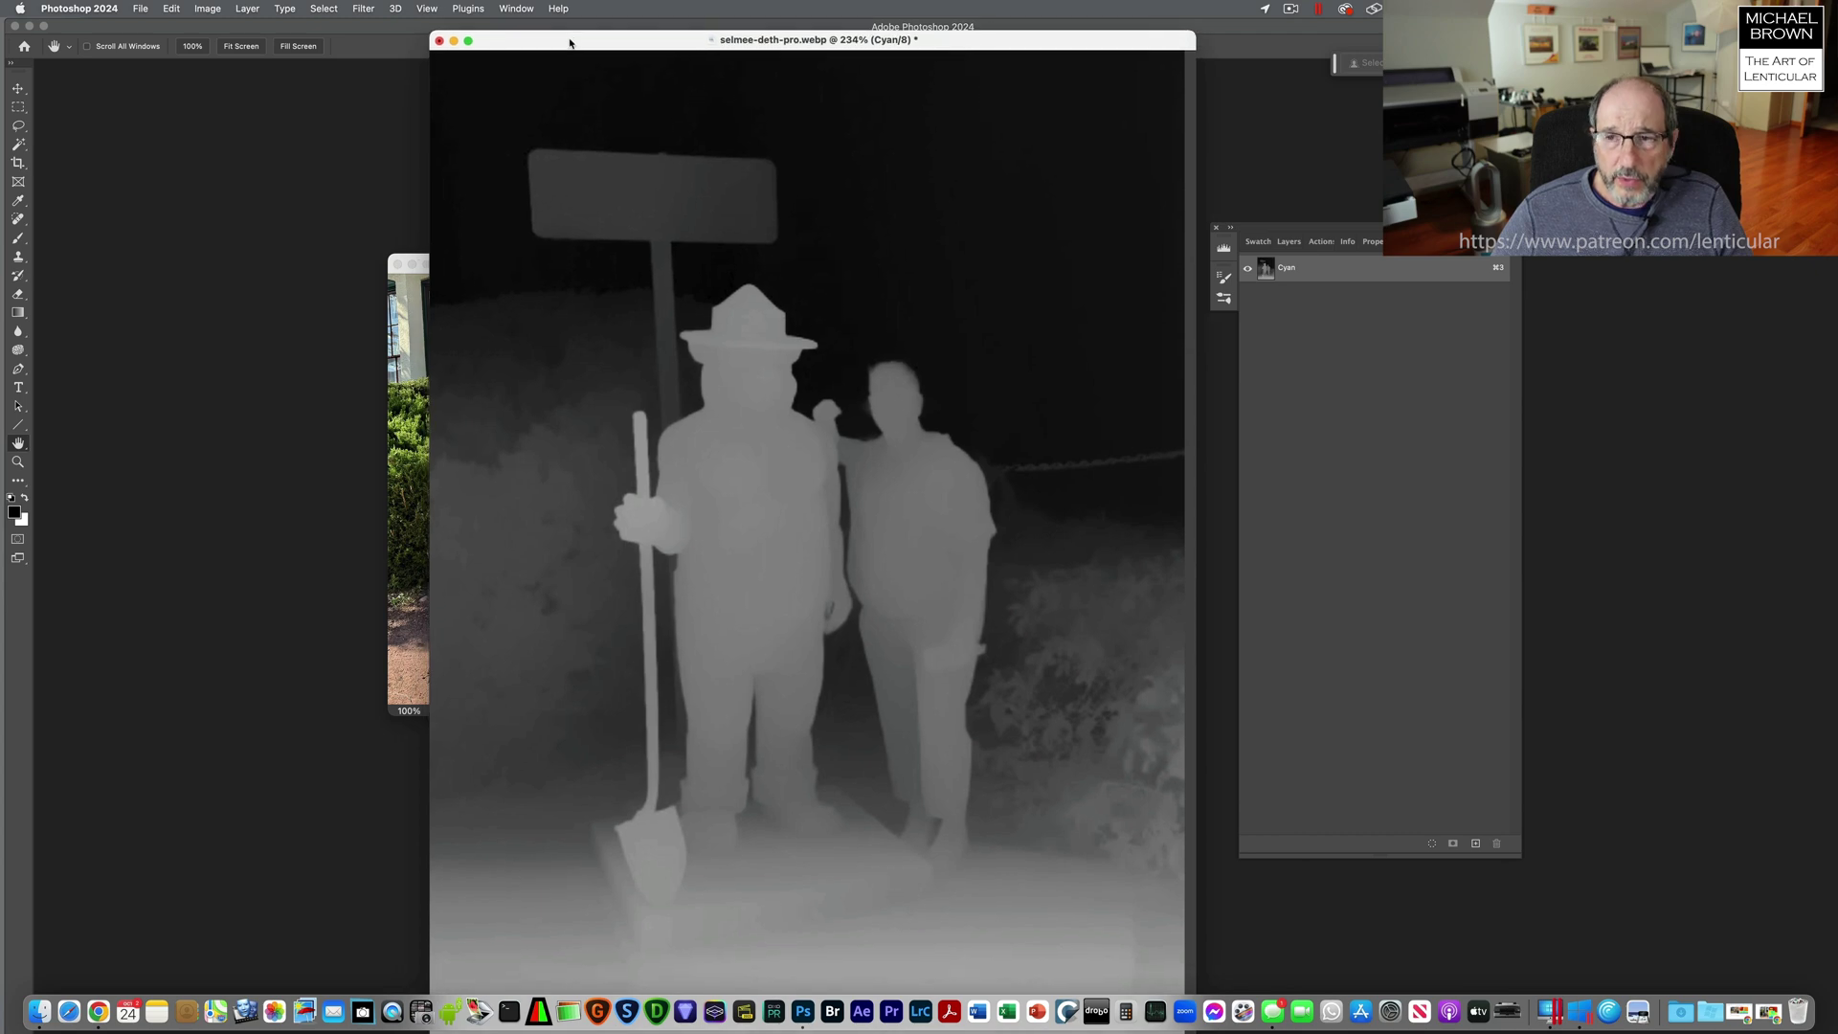
pyautogui.moveTo(1273, 227); pyautogui.dragTo(1562, 252)
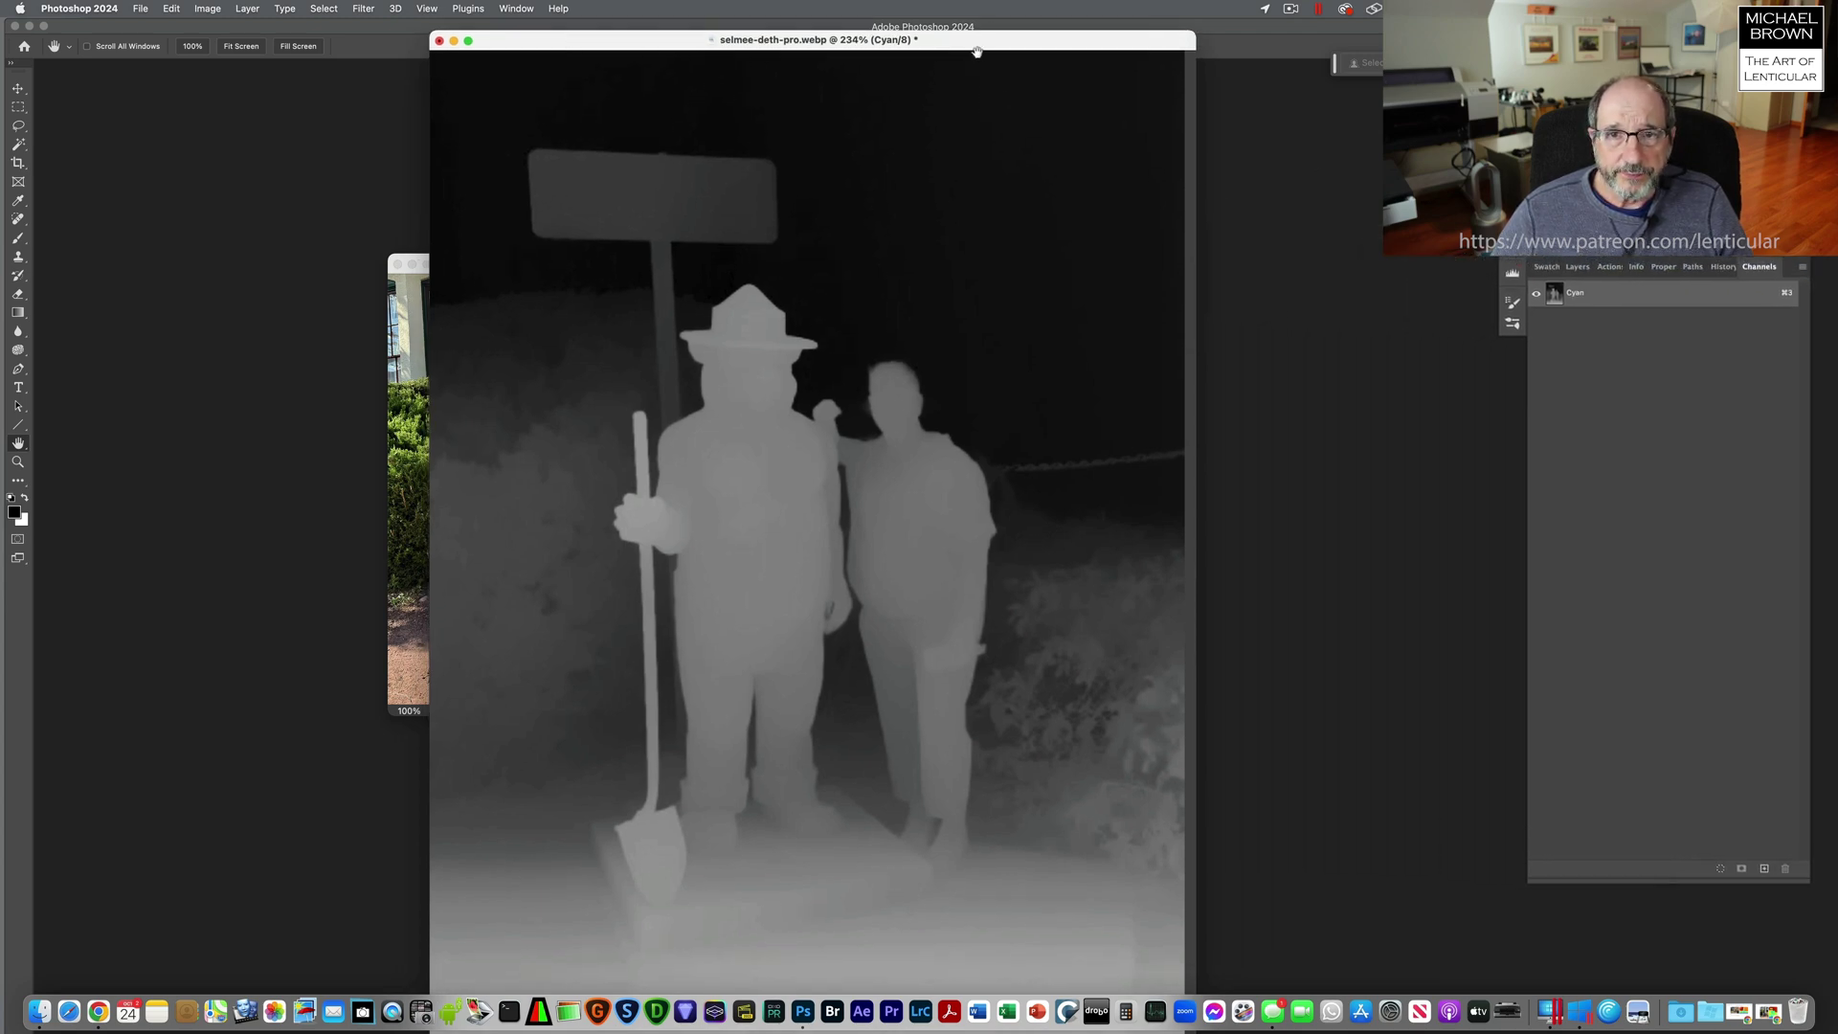
pyautogui.moveTo(971, 48); pyautogui.dragTo(1185, 80)
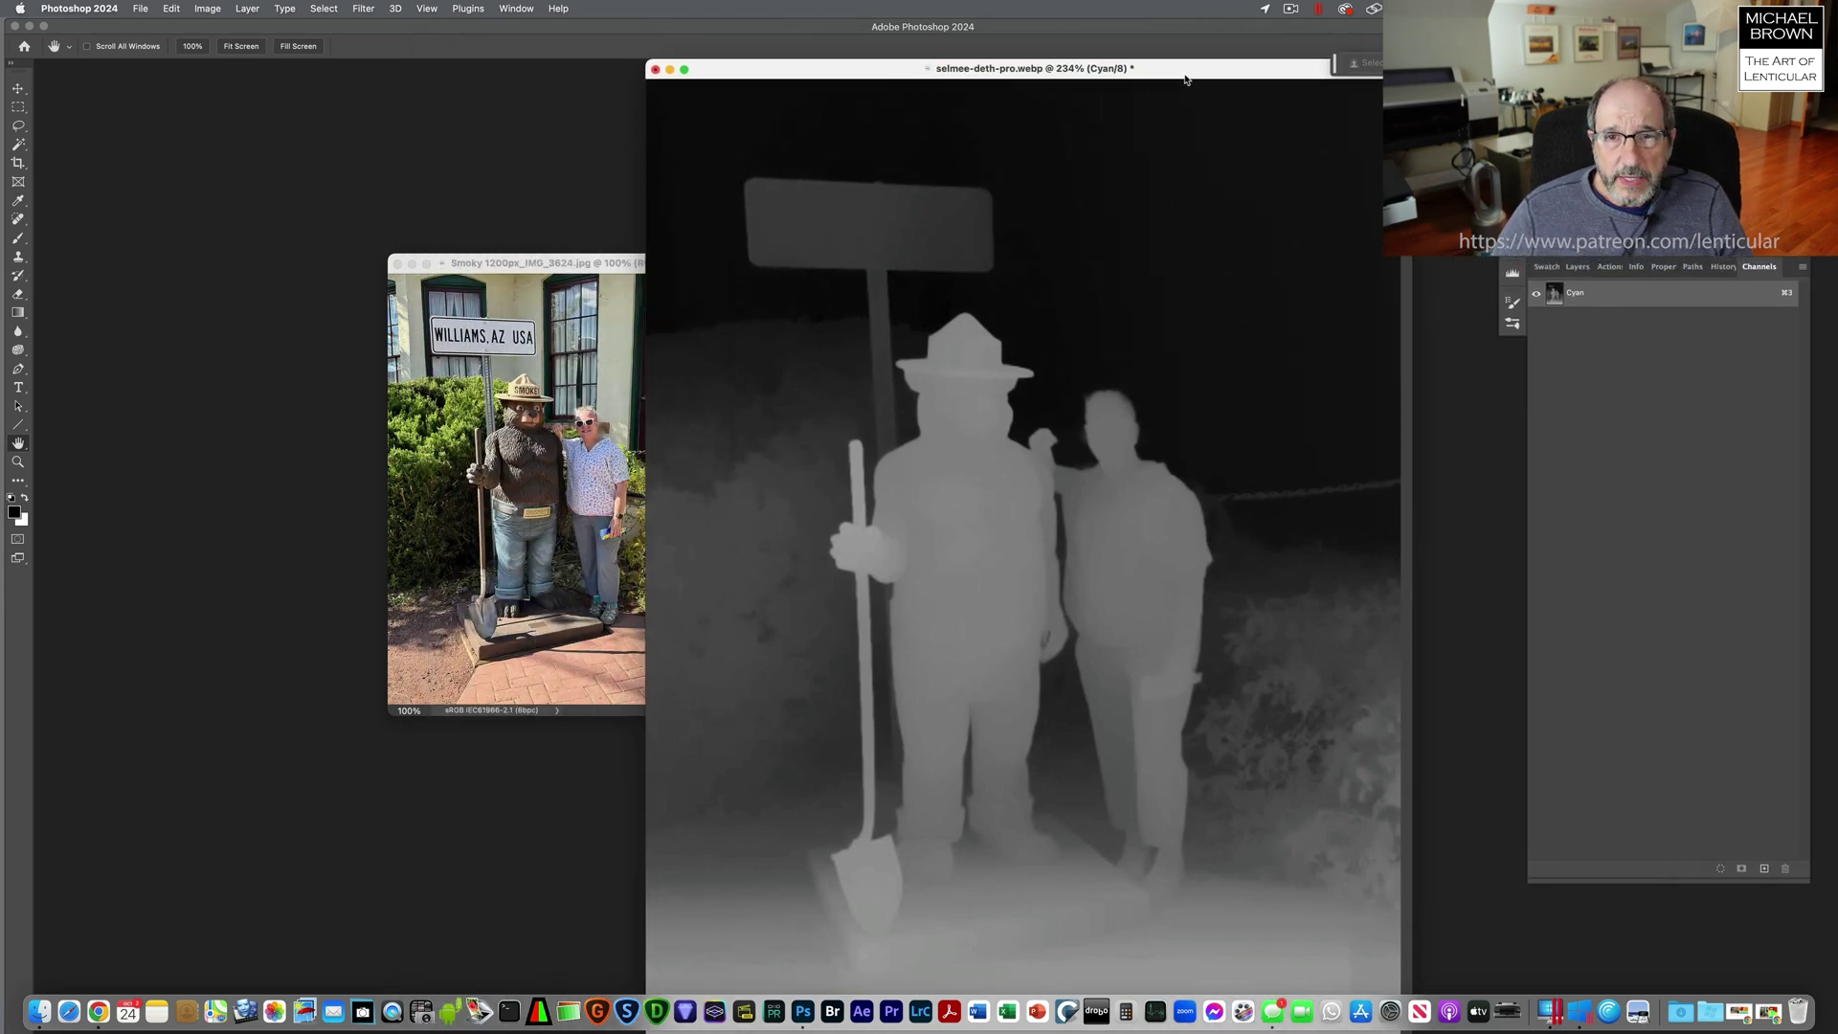
# Convert the depth map to Grayscale, then to RGB Color, and move the photo window up-left
pyautogui.click(209, 9)
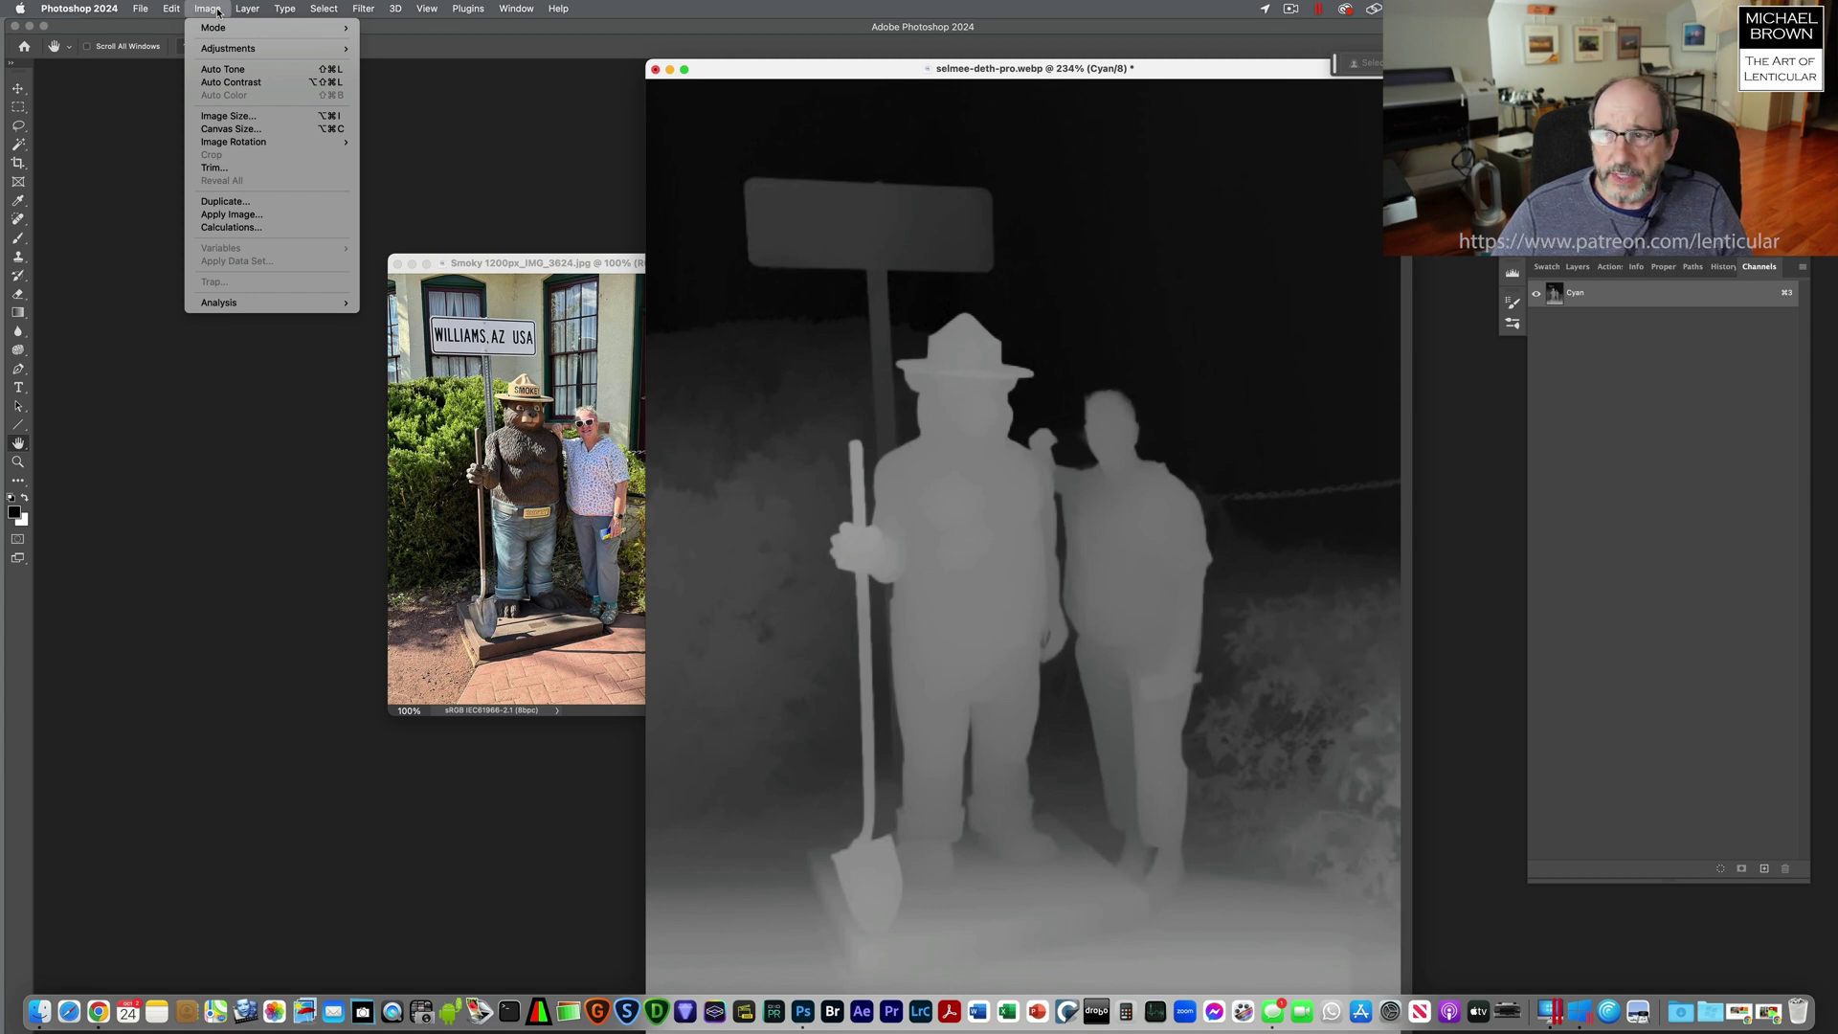
pyautogui.moveTo(220, 31)
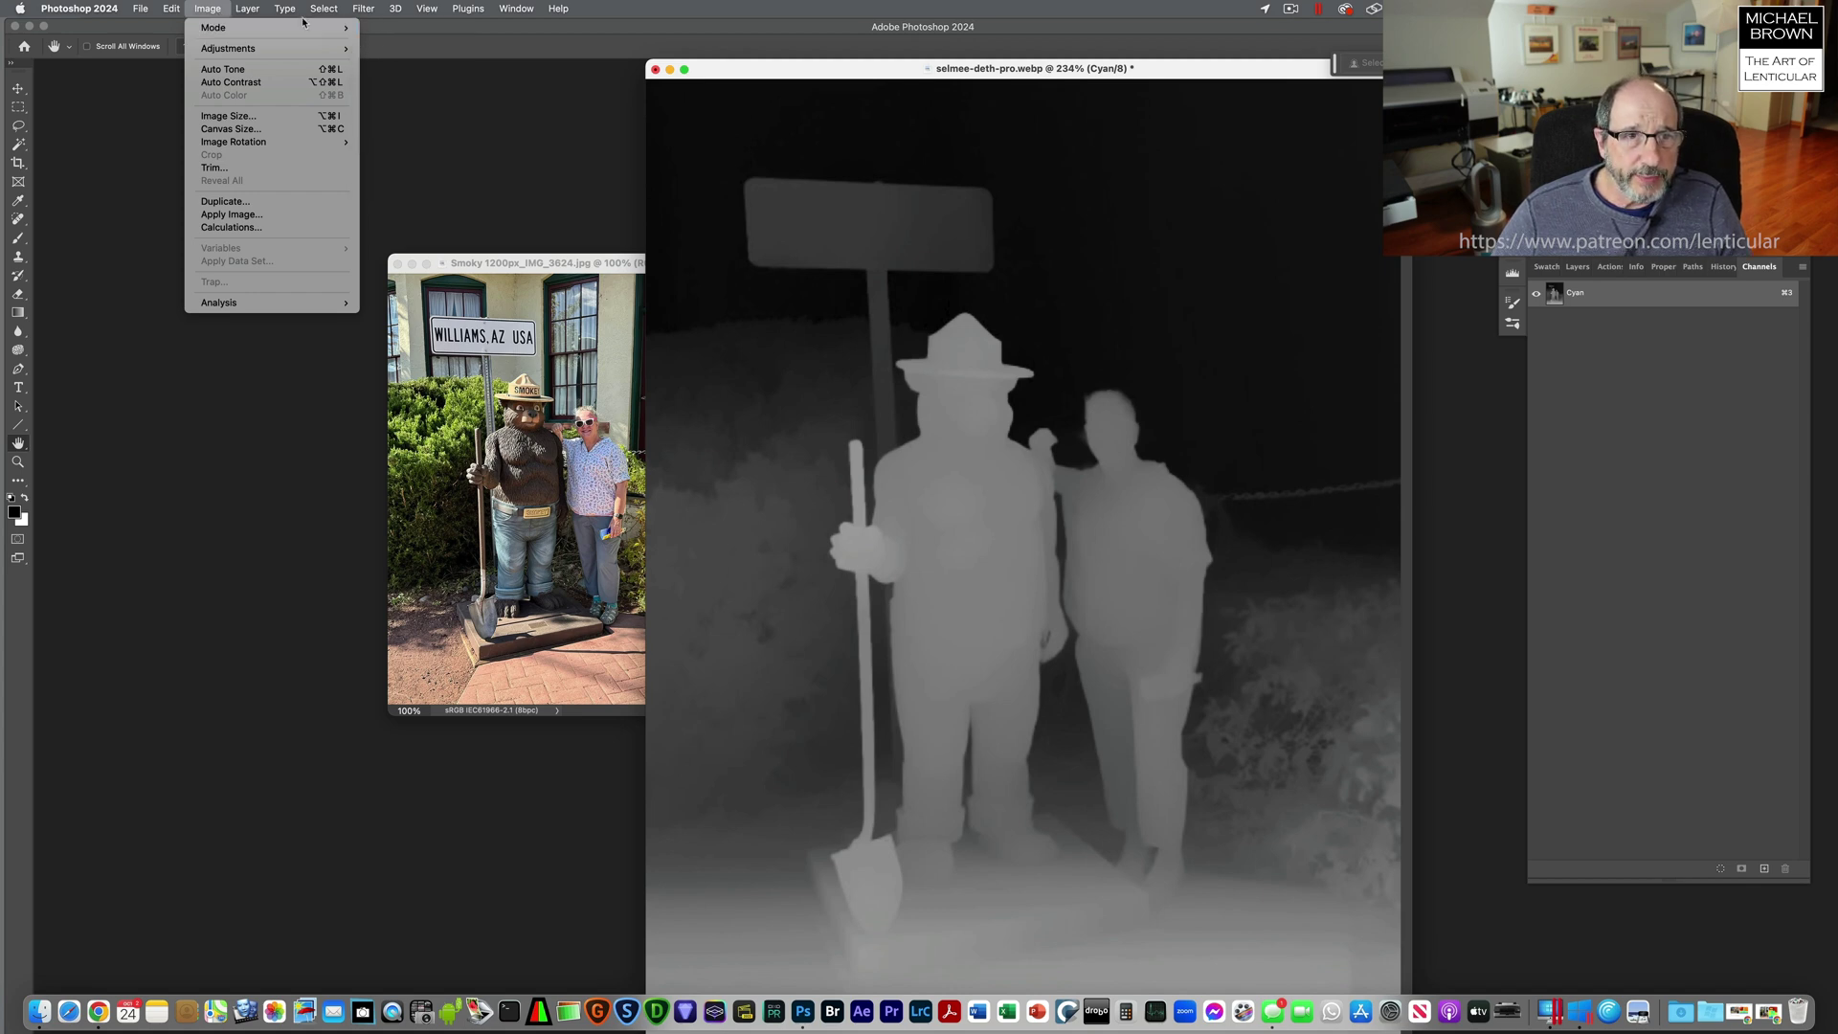
pyautogui.click(378, 42)
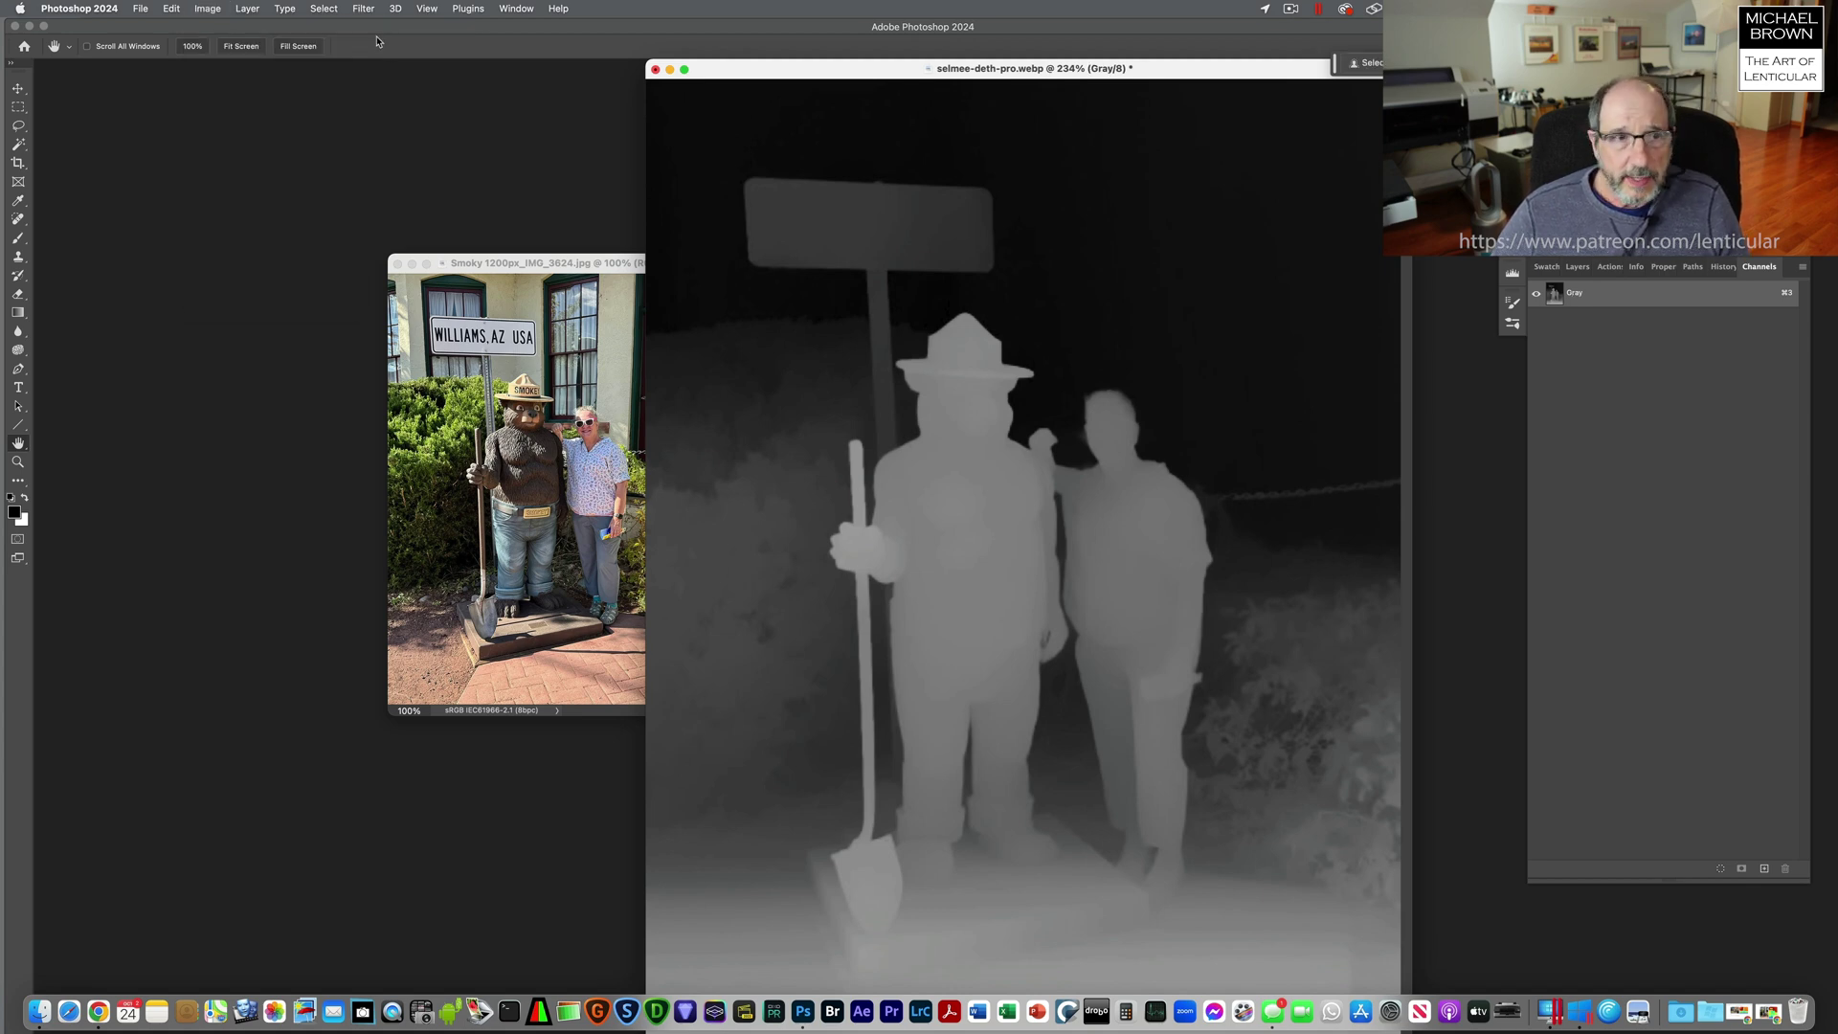
pyautogui.click(207, 10)
pyautogui.moveTo(230, 28)
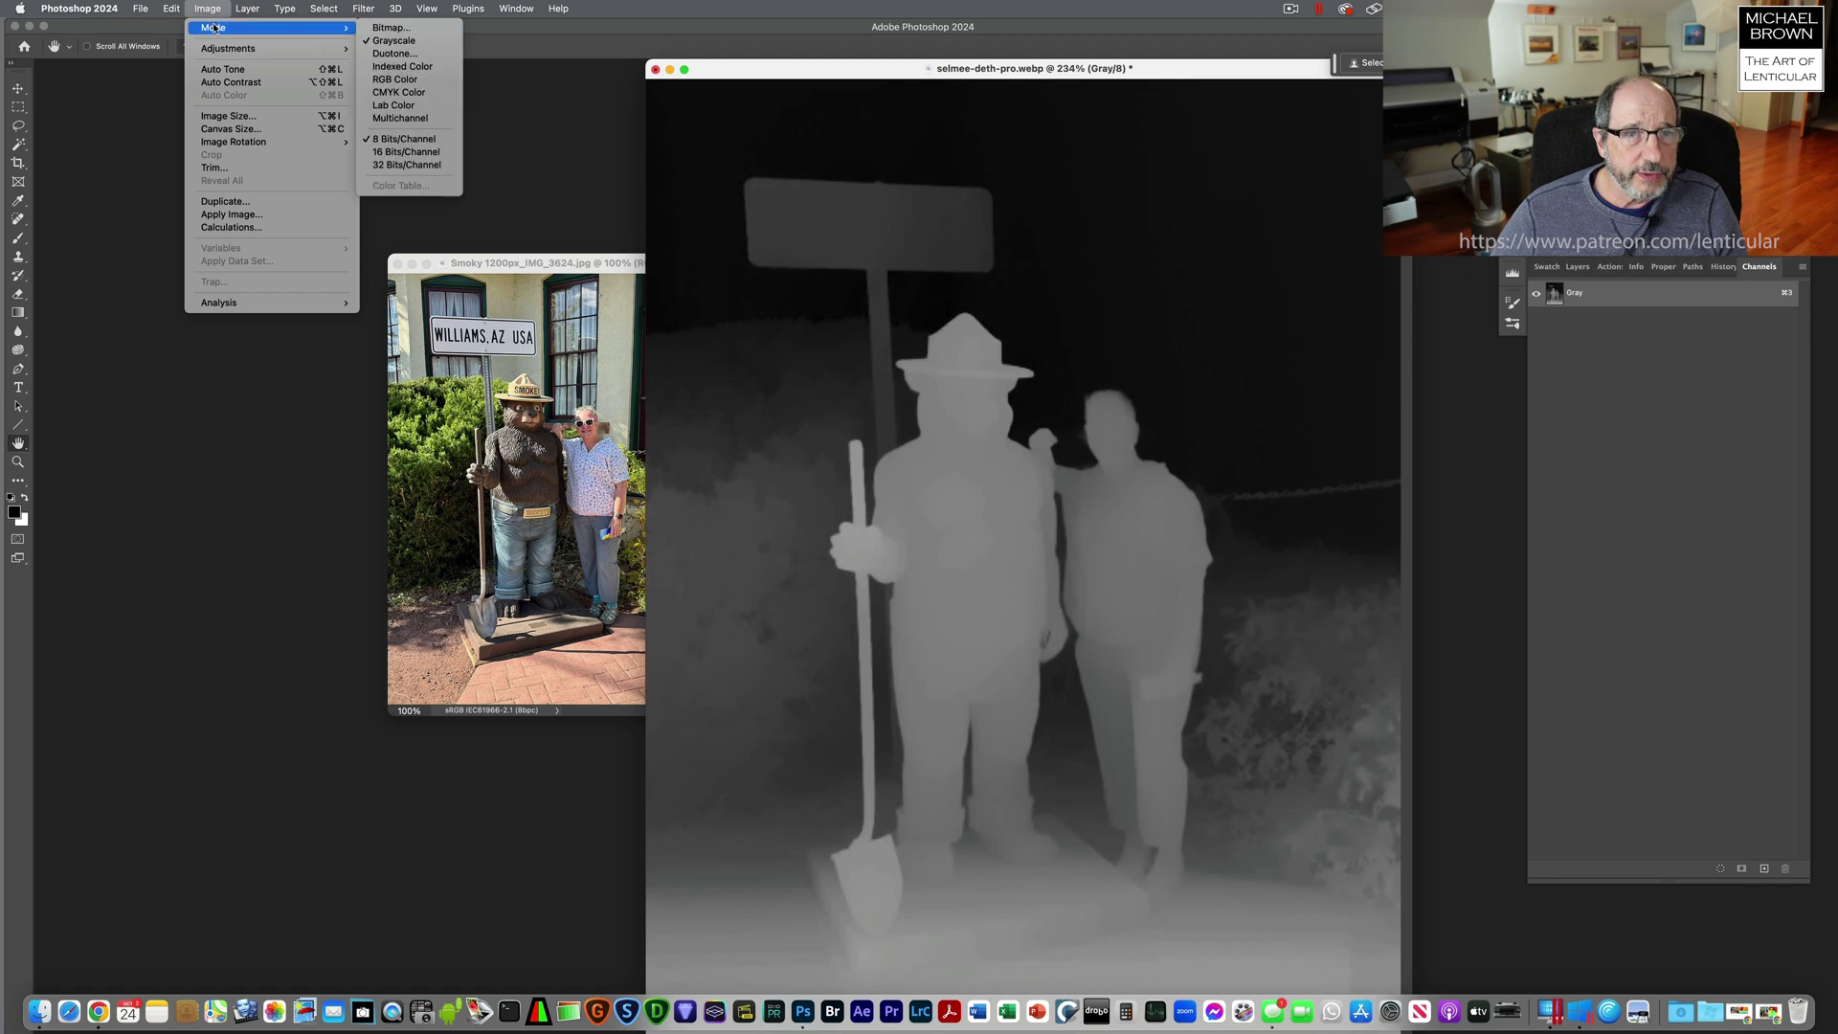
pyautogui.click(417, 80)
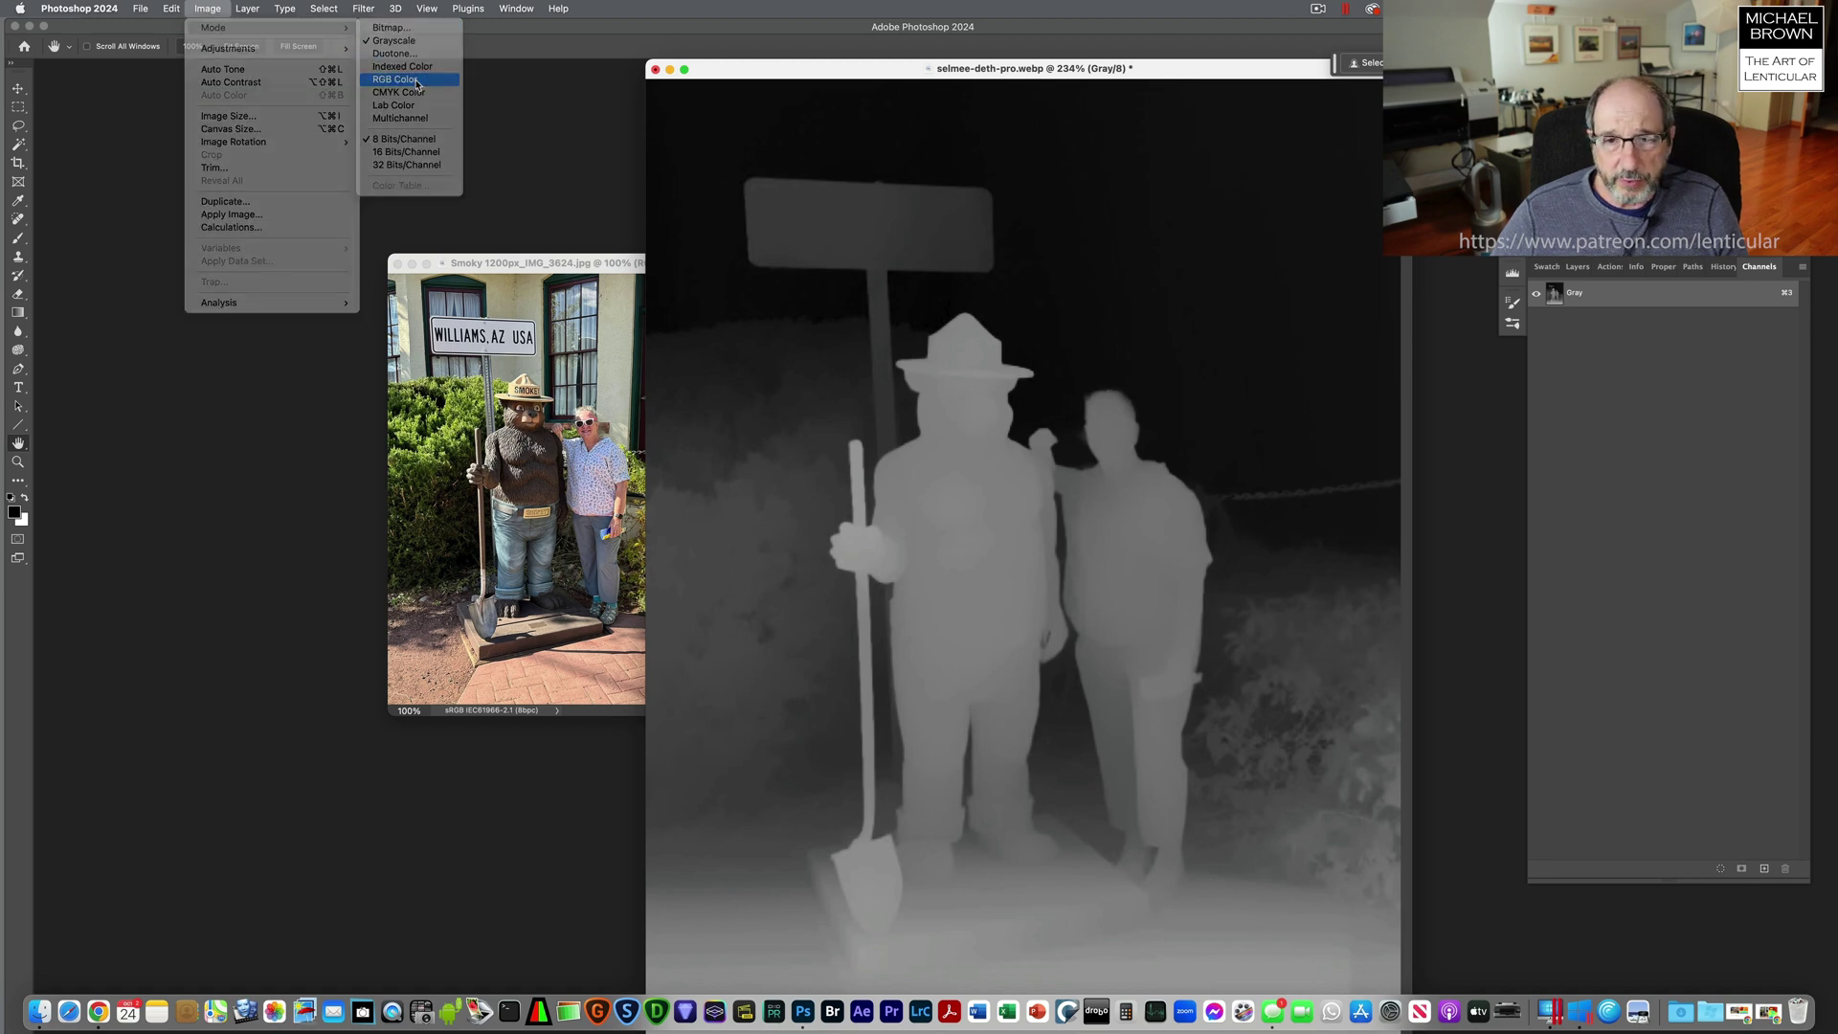
pyautogui.moveTo(557, 268); pyautogui.dragTo(335, 115)
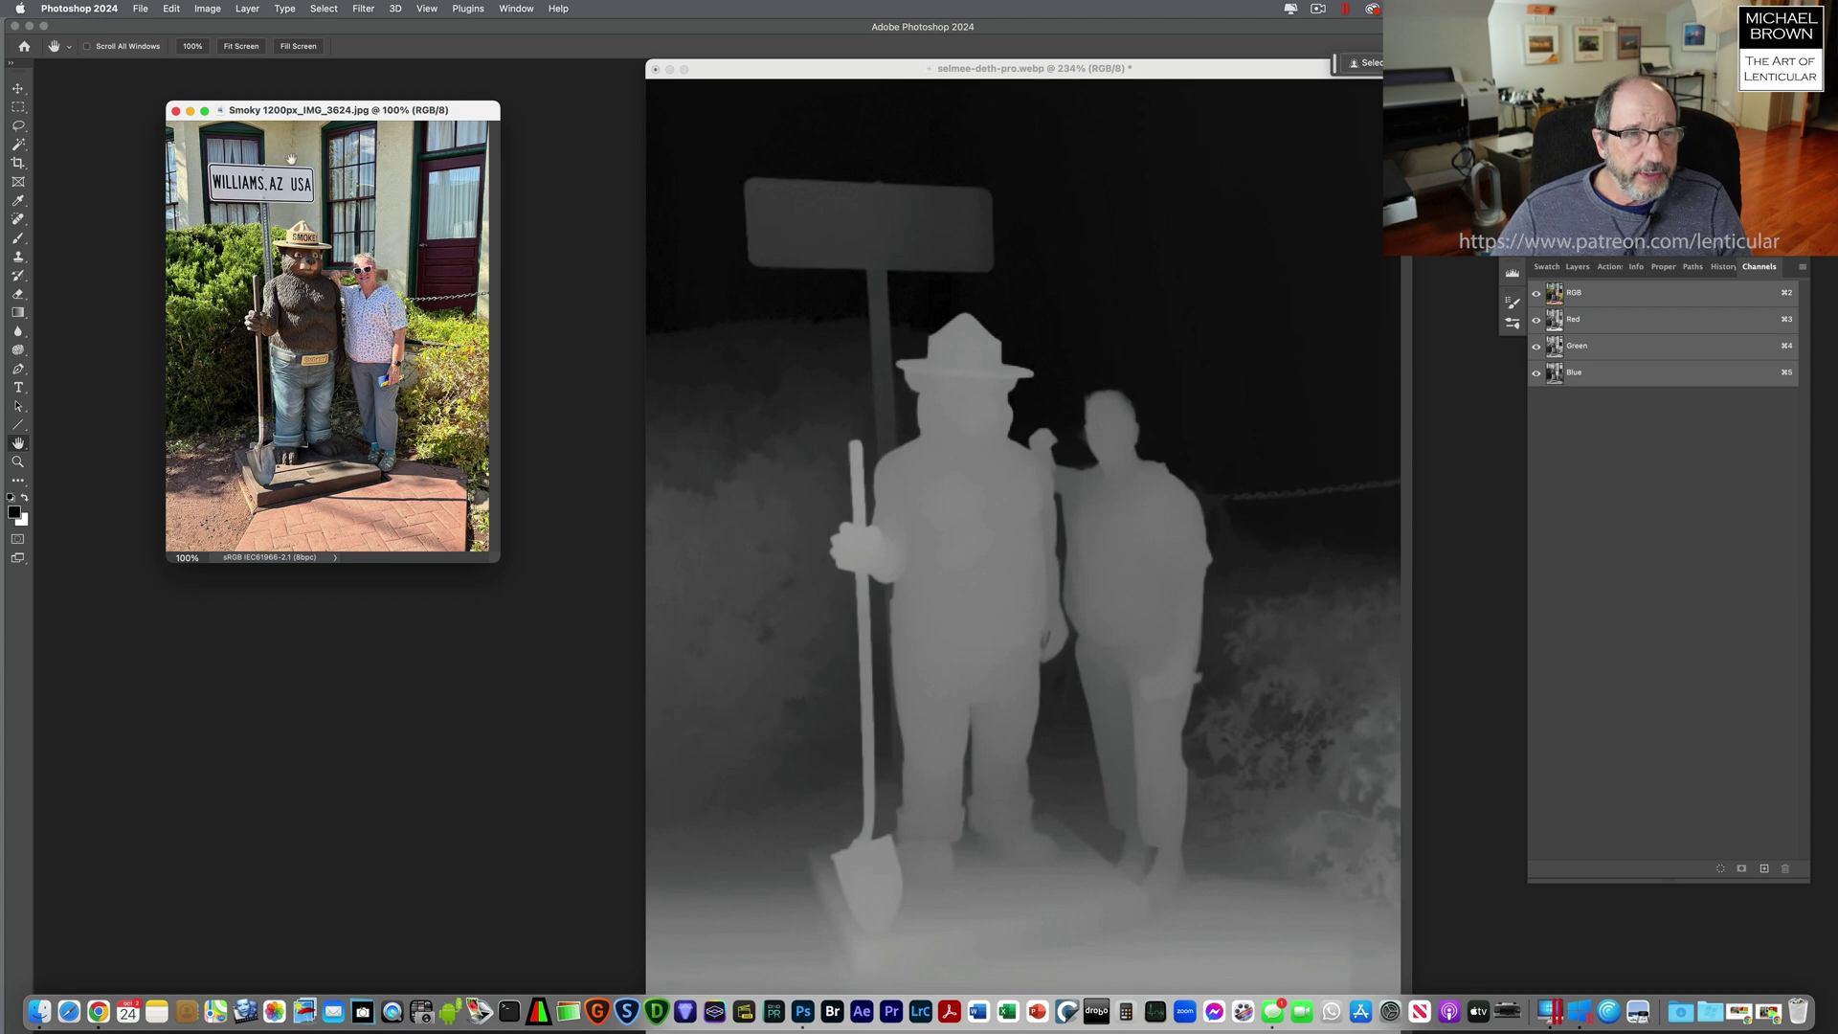
# Set the photo's canvas width to 200 Percent with a middle-left anchor
pyautogui.click(208, 8)
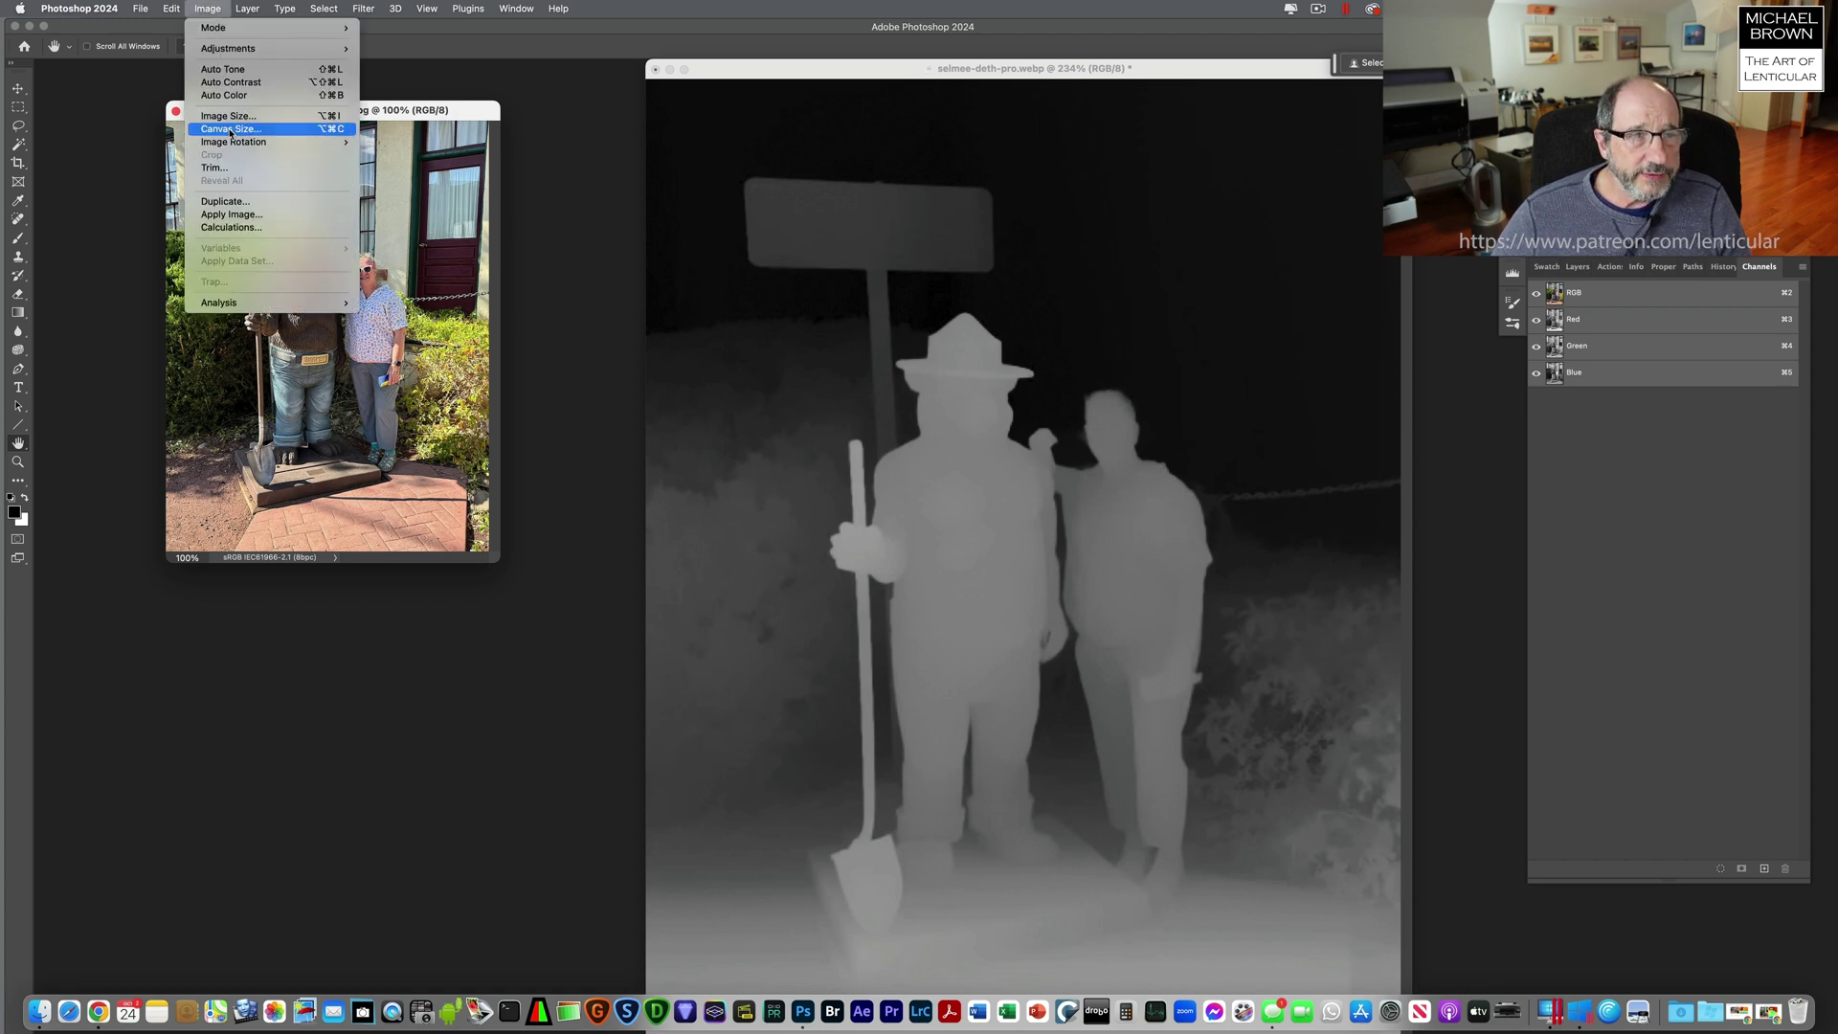
pyautogui.click(231, 129)
pyautogui.click(964, 488)
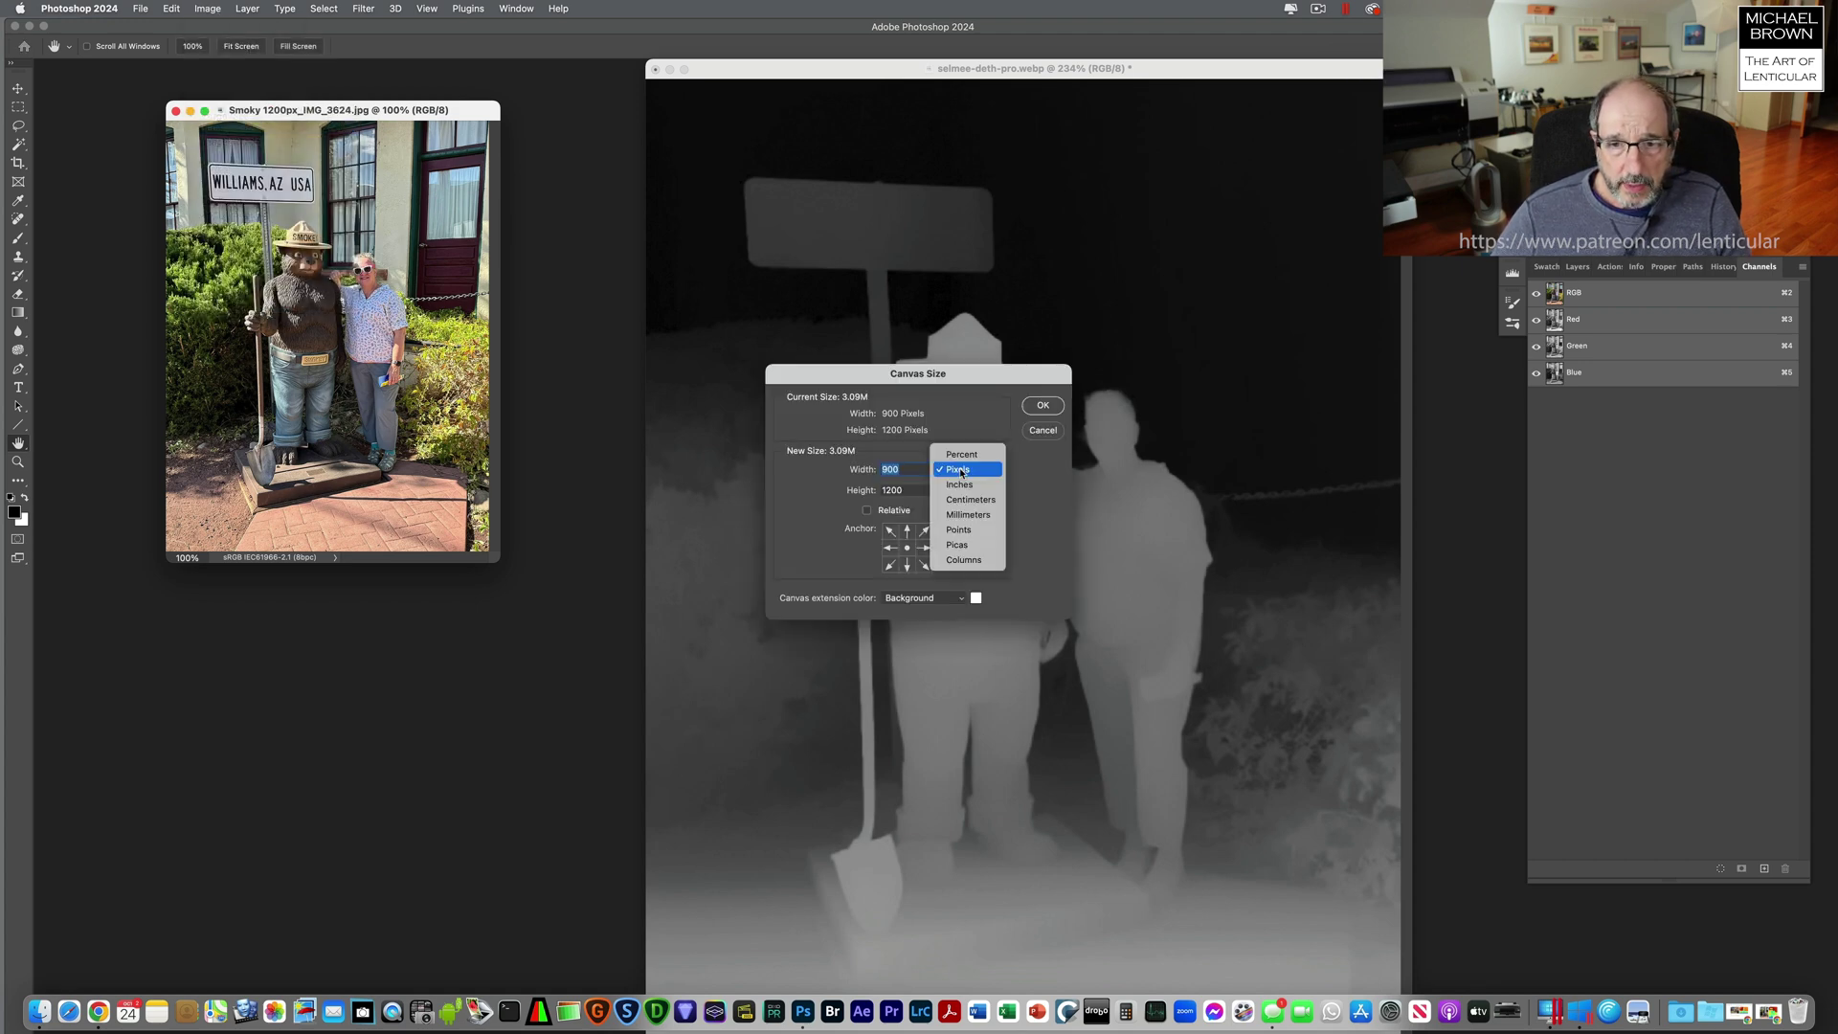
pyautogui.click(962, 461)
pyautogui.click(892, 548)
pyautogui.write('200')
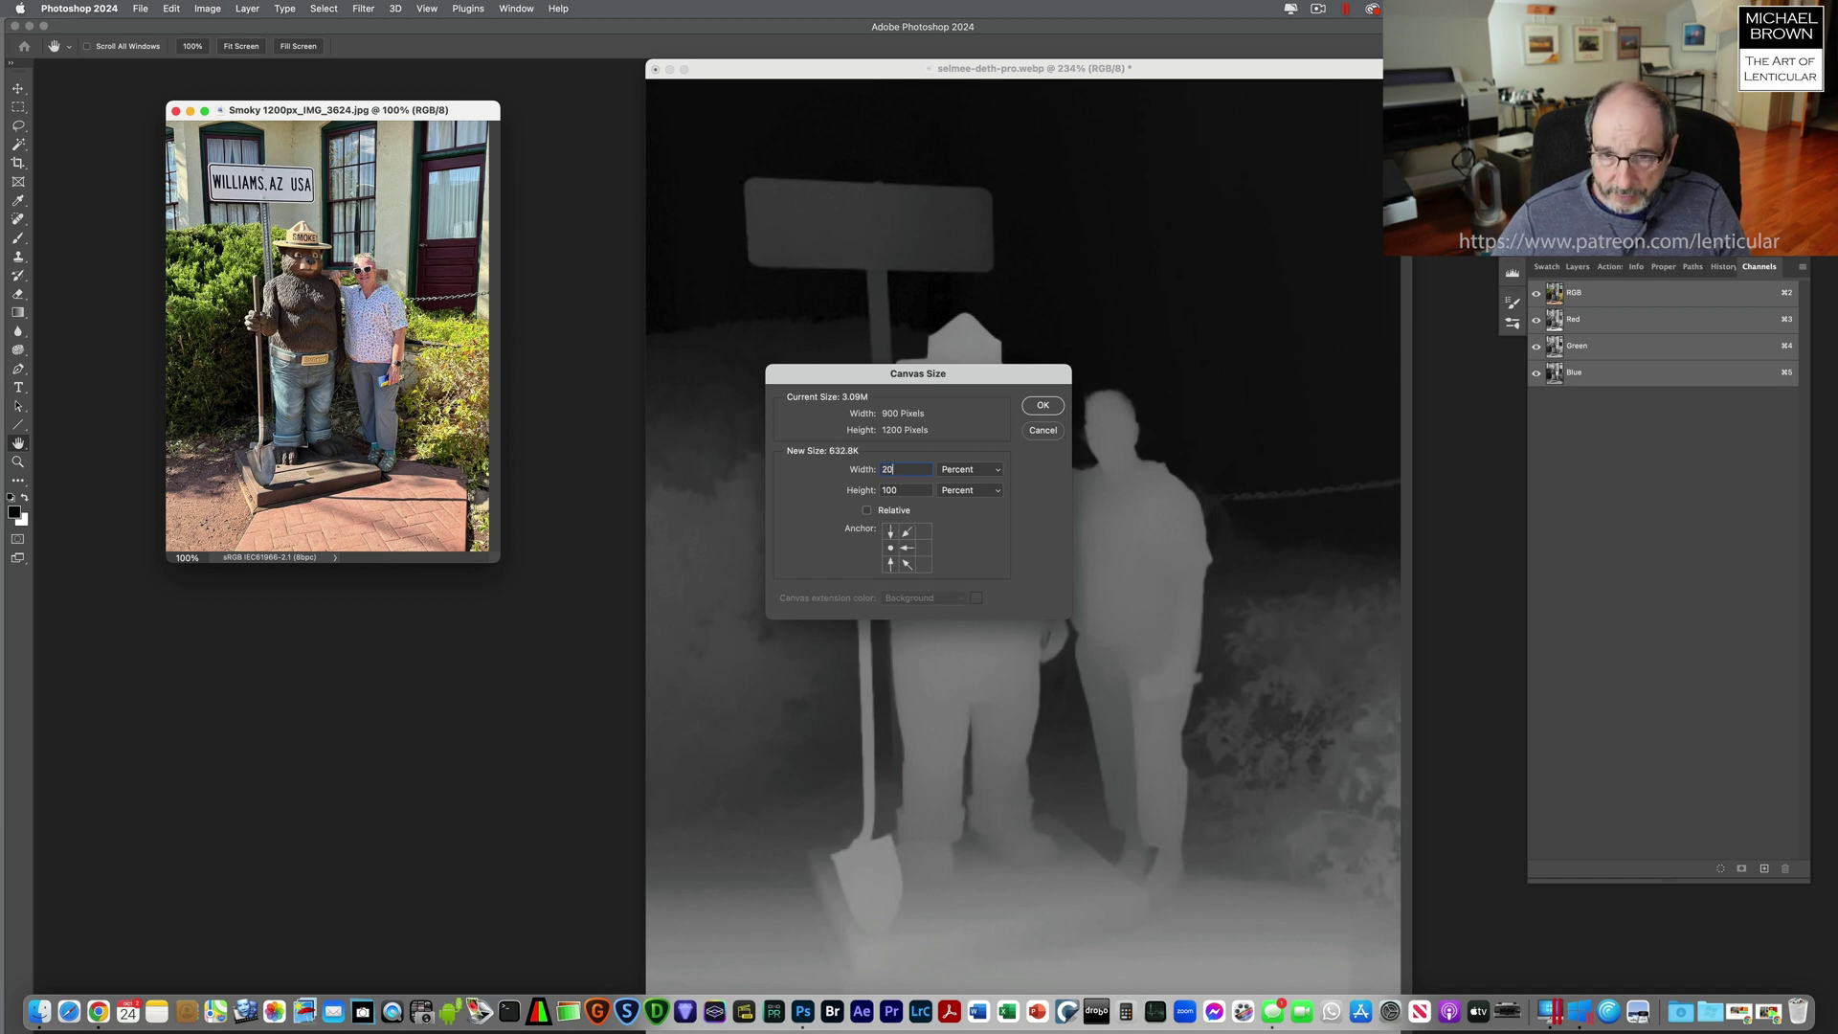
pyautogui.click(1043, 405)
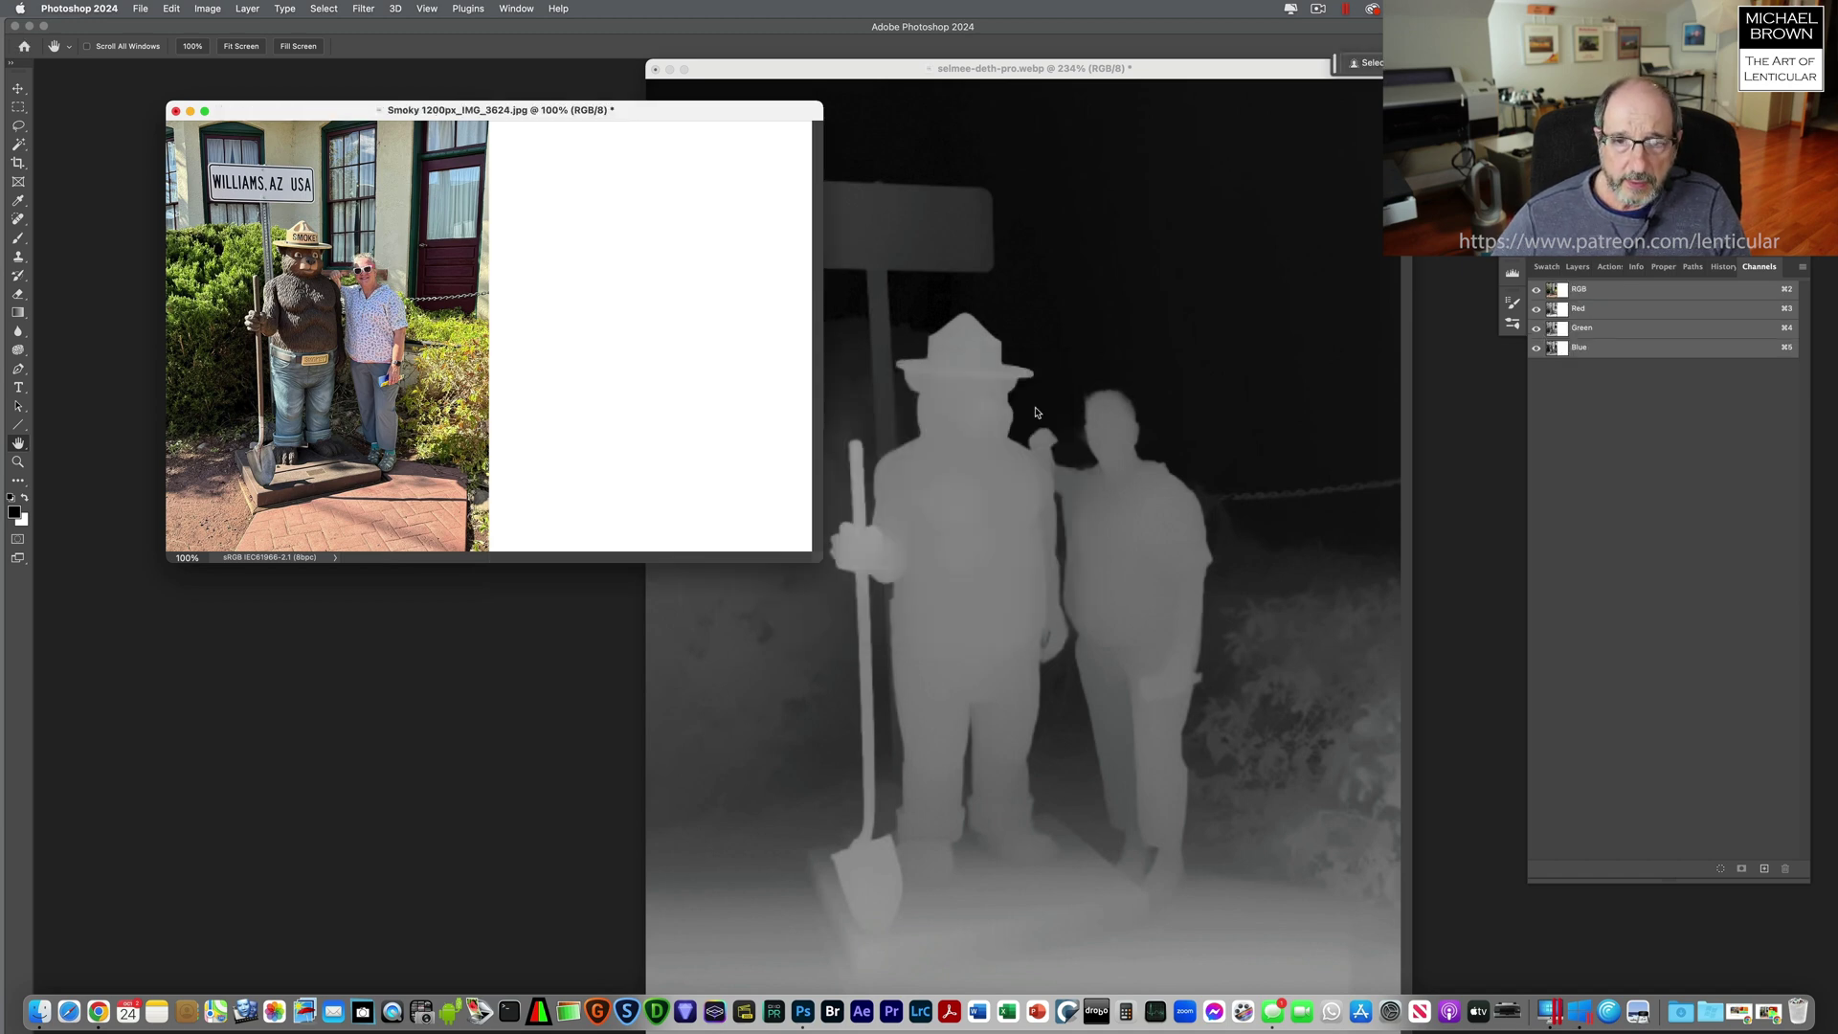
pyautogui.click(977, 77)
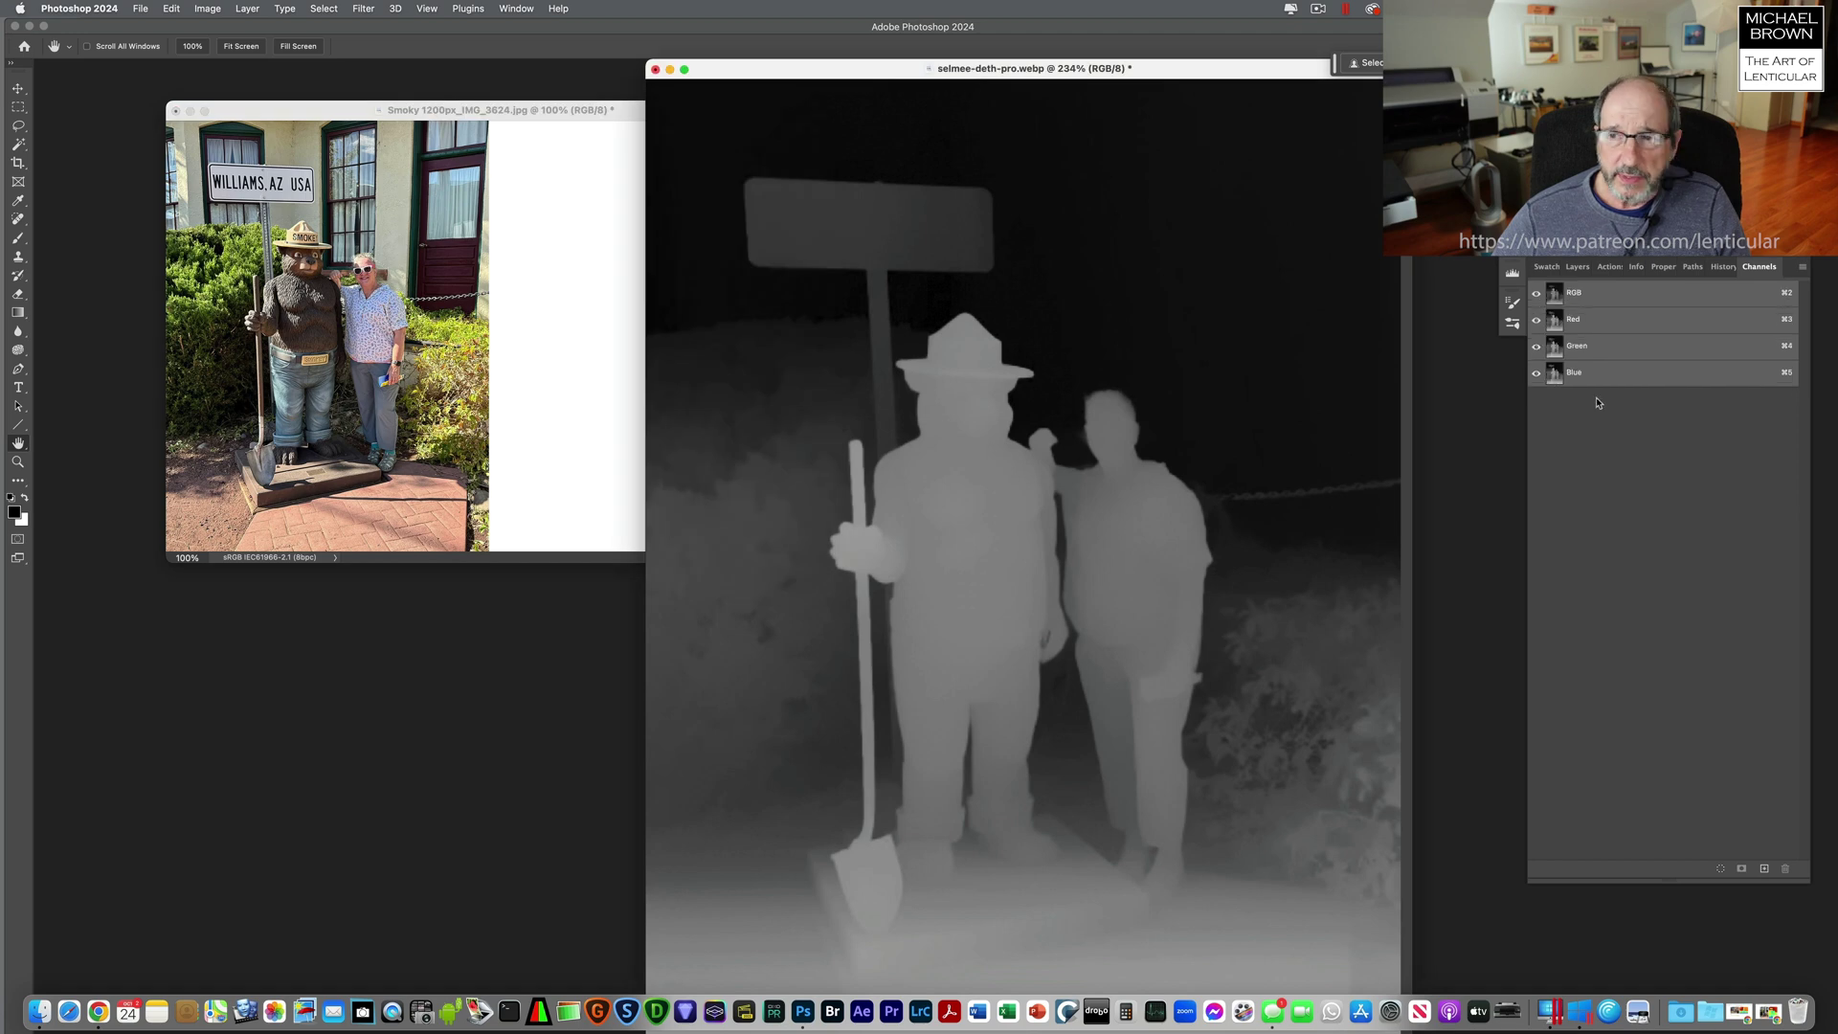
# Drag the depth map layer into the photo's empty right half and flatten the image
pyautogui.click(1577, 269)
pyautogui.moveTo(1562, 357); pyautogui.dragTo(716, 337)
pyautogui.click(18, 87)
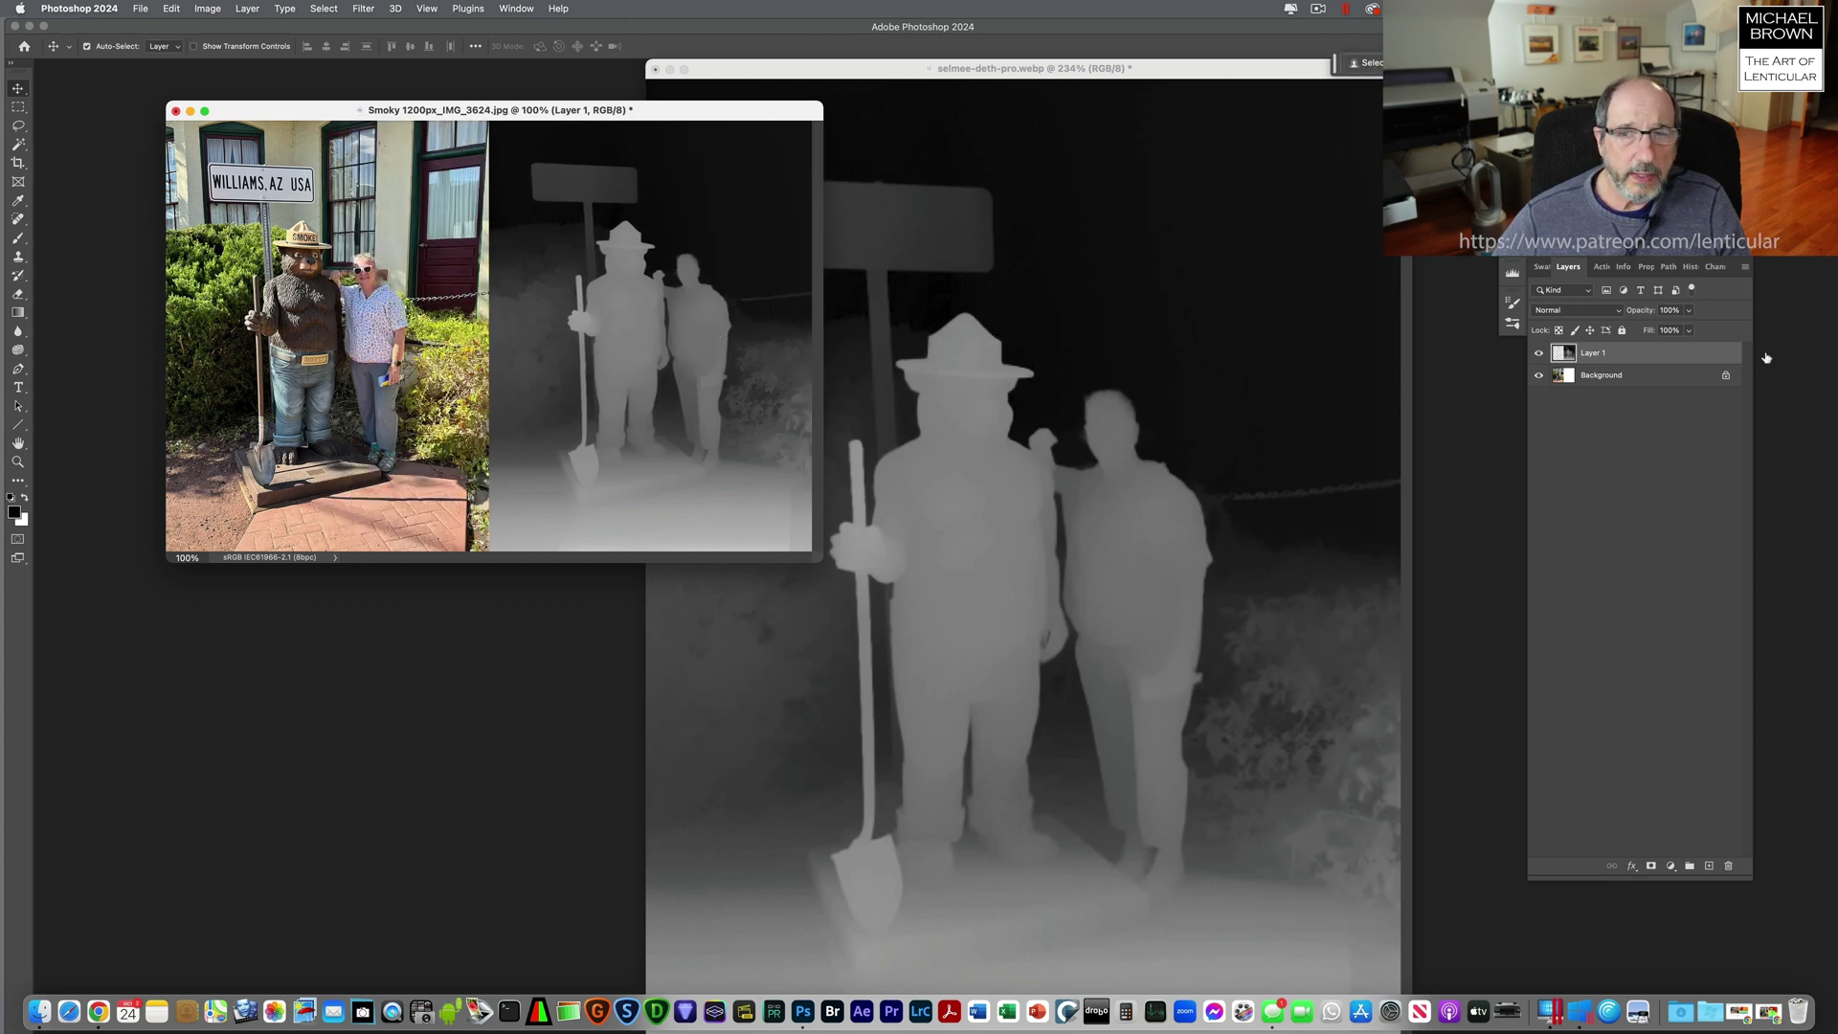
pyautogui.click(1744, 269)
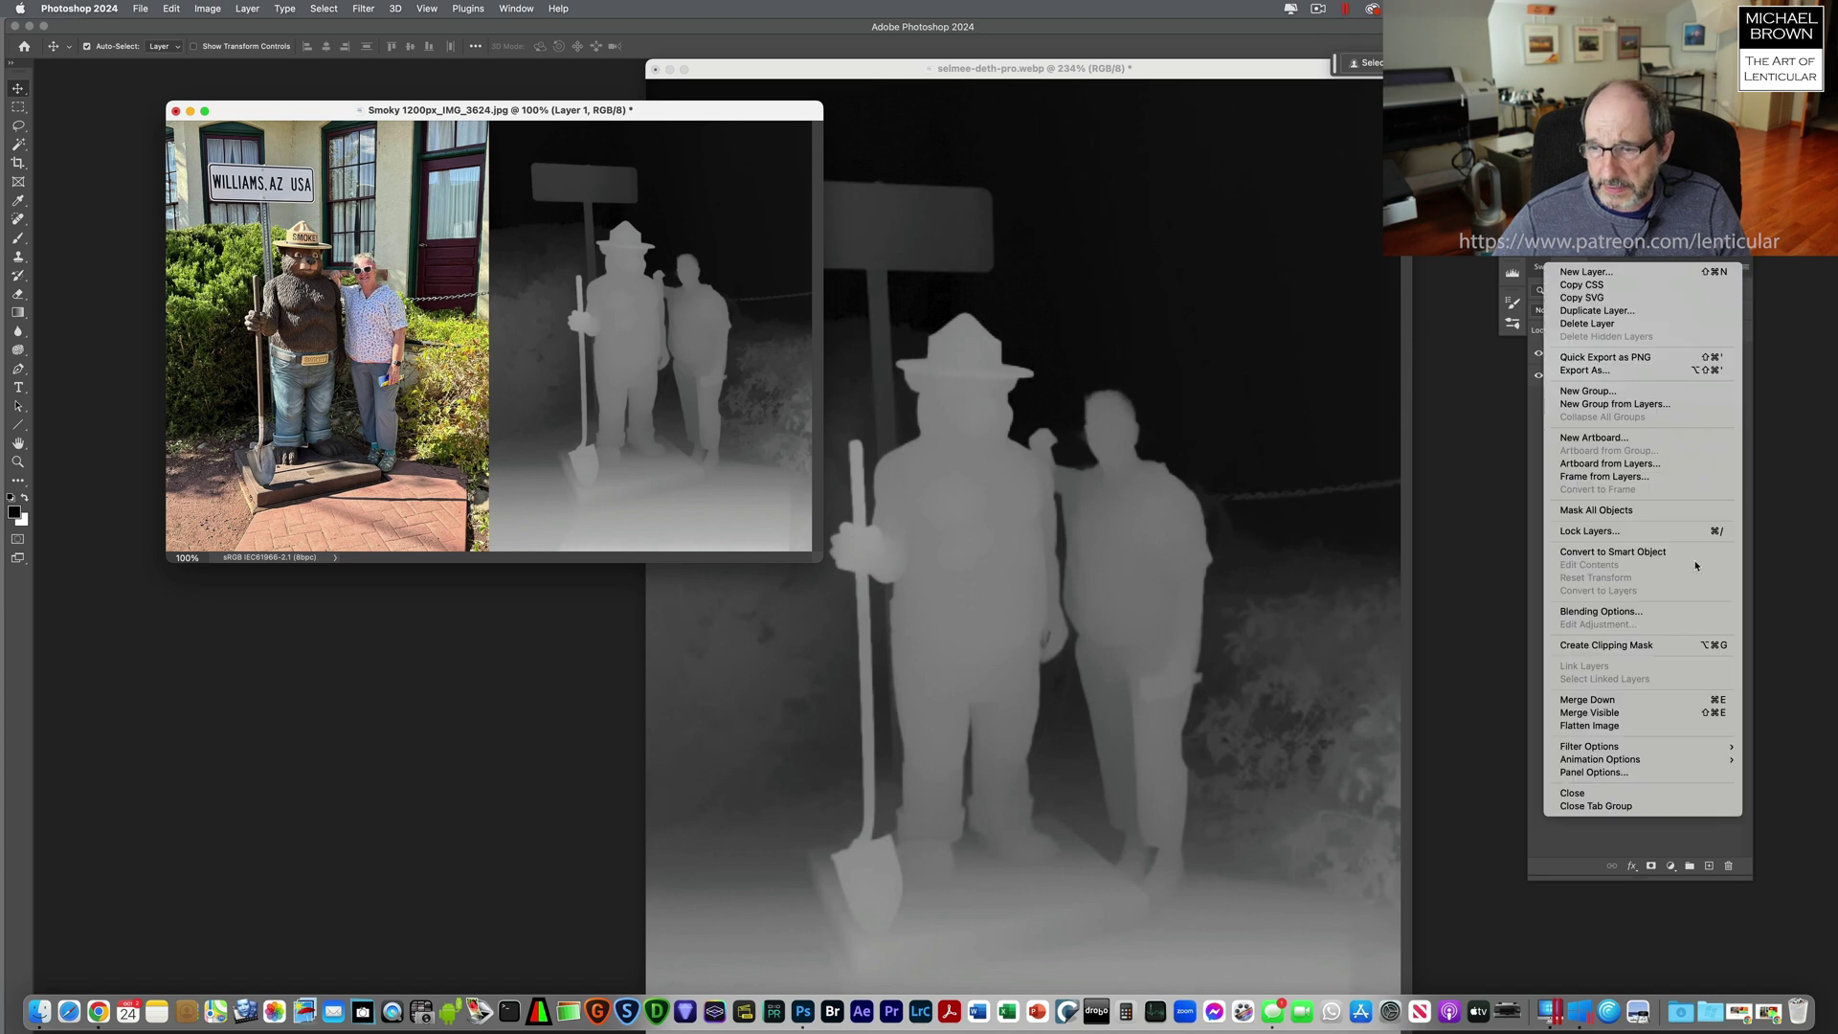
pyautogui.click(1647, 733)
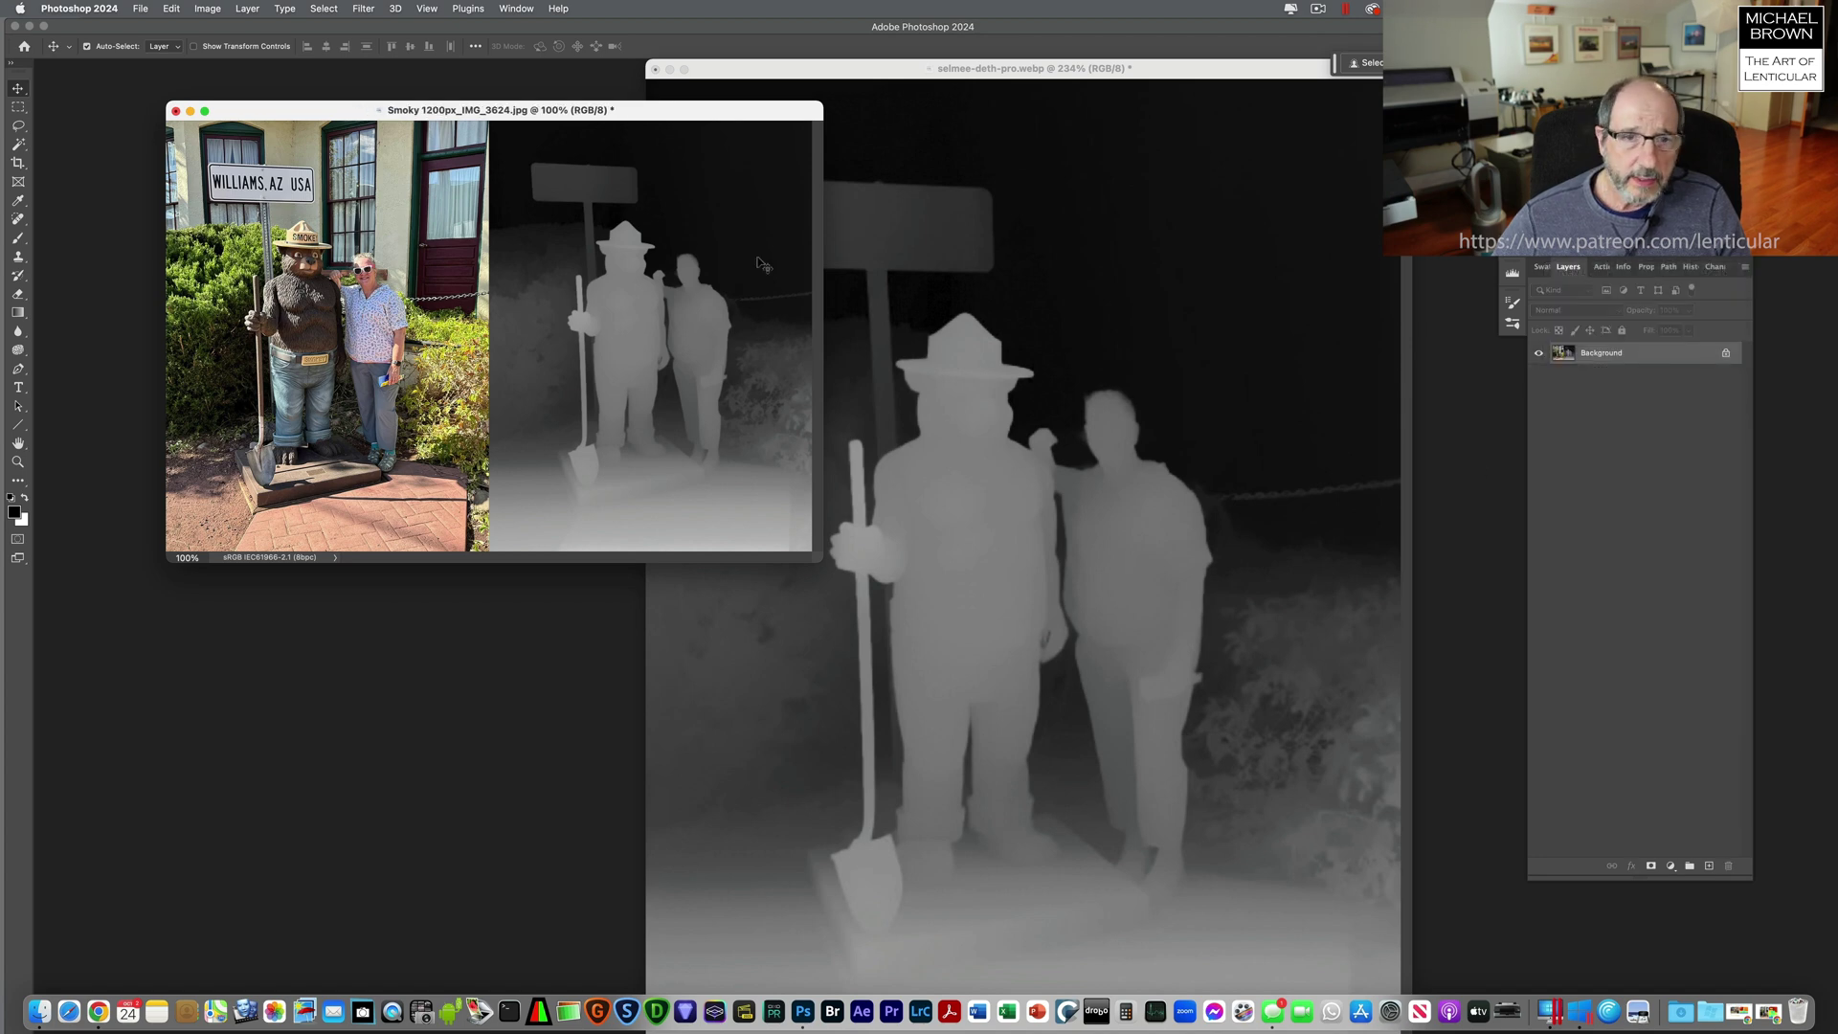
# Save a copy to the Desktop as uncompressed TIFF 'FOR SPM Smoky 1200px_IMG_3624.tif'
pyautogui.click(139, 10)
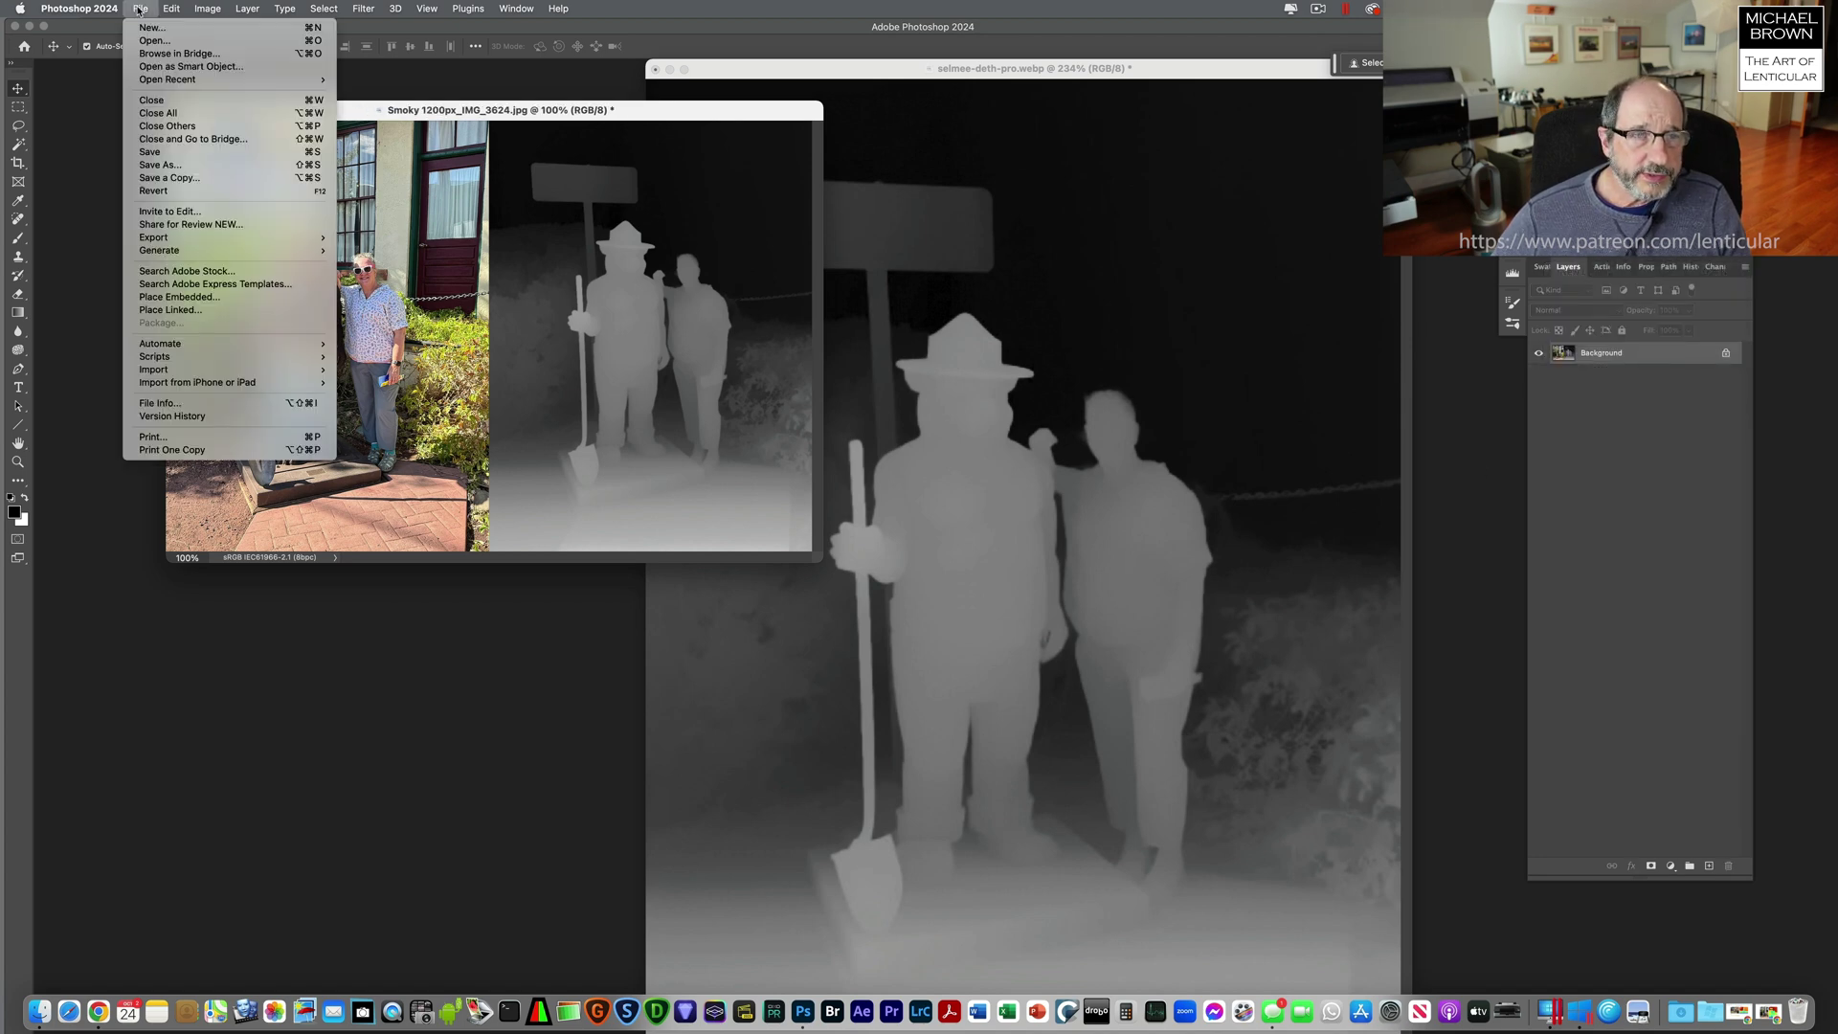
pyautogui.click(167, 178)
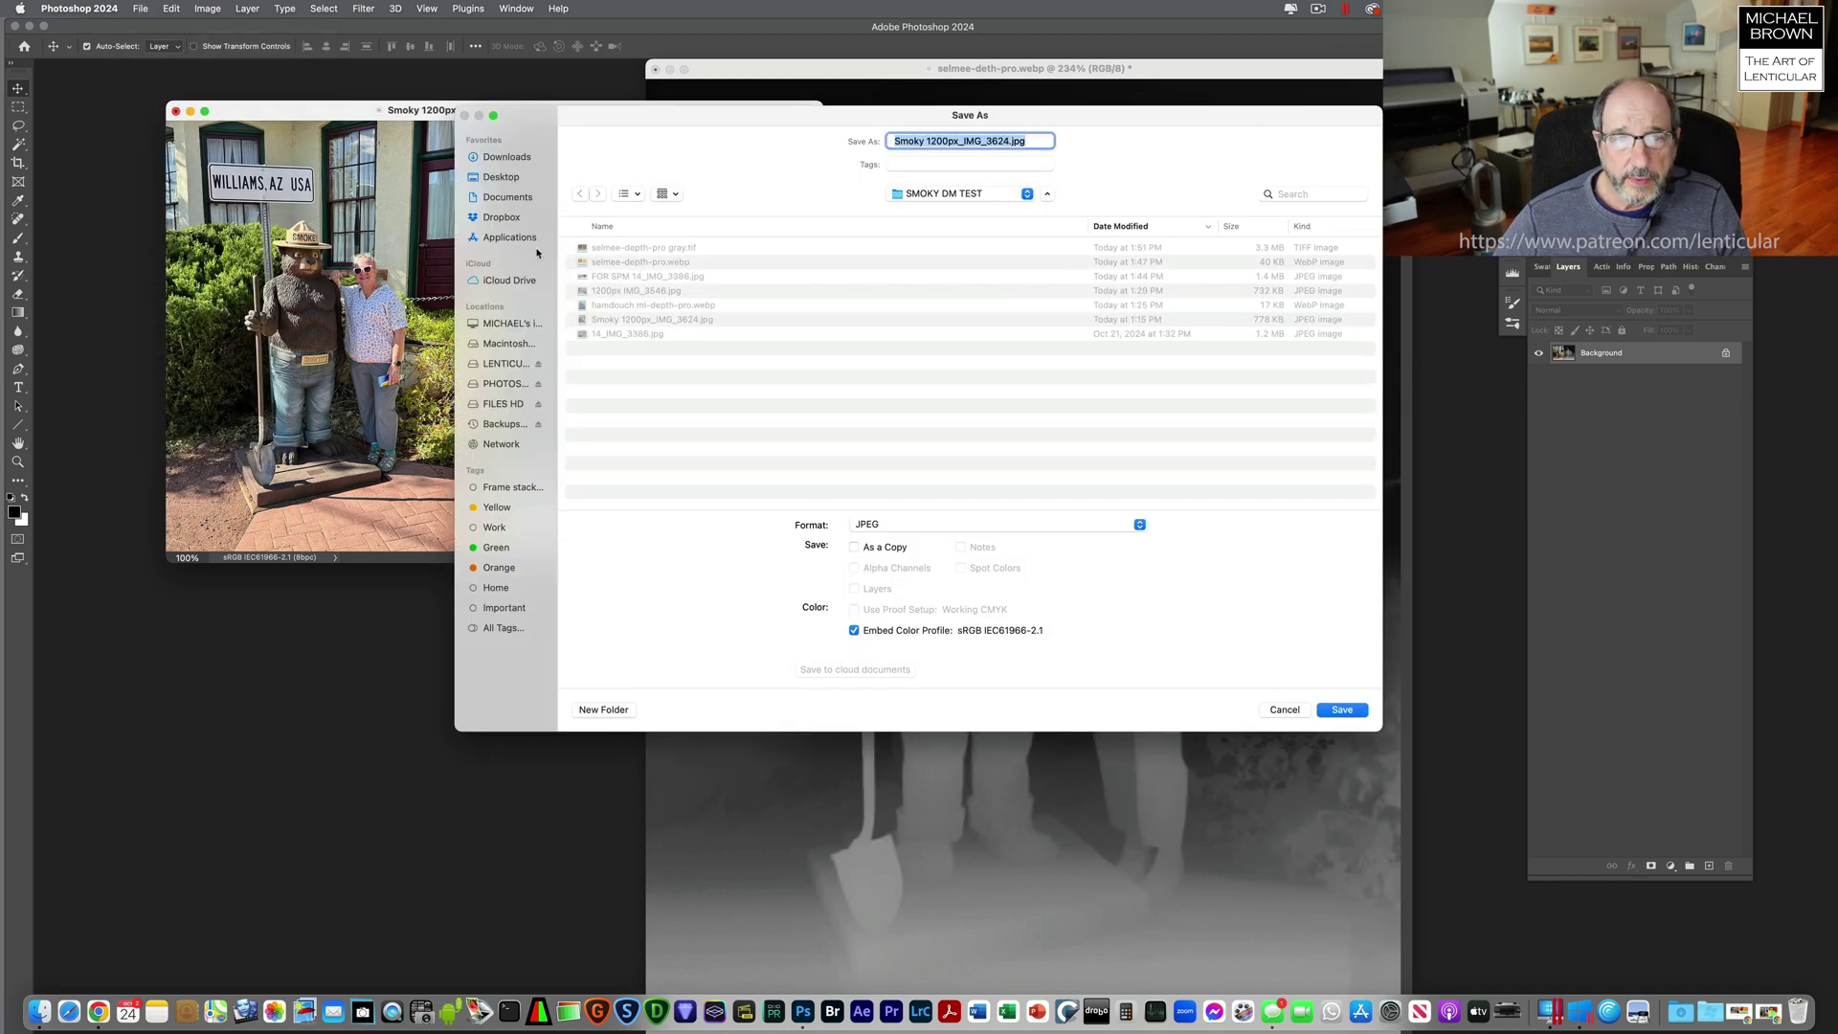
pyautogui.click(505, 180)
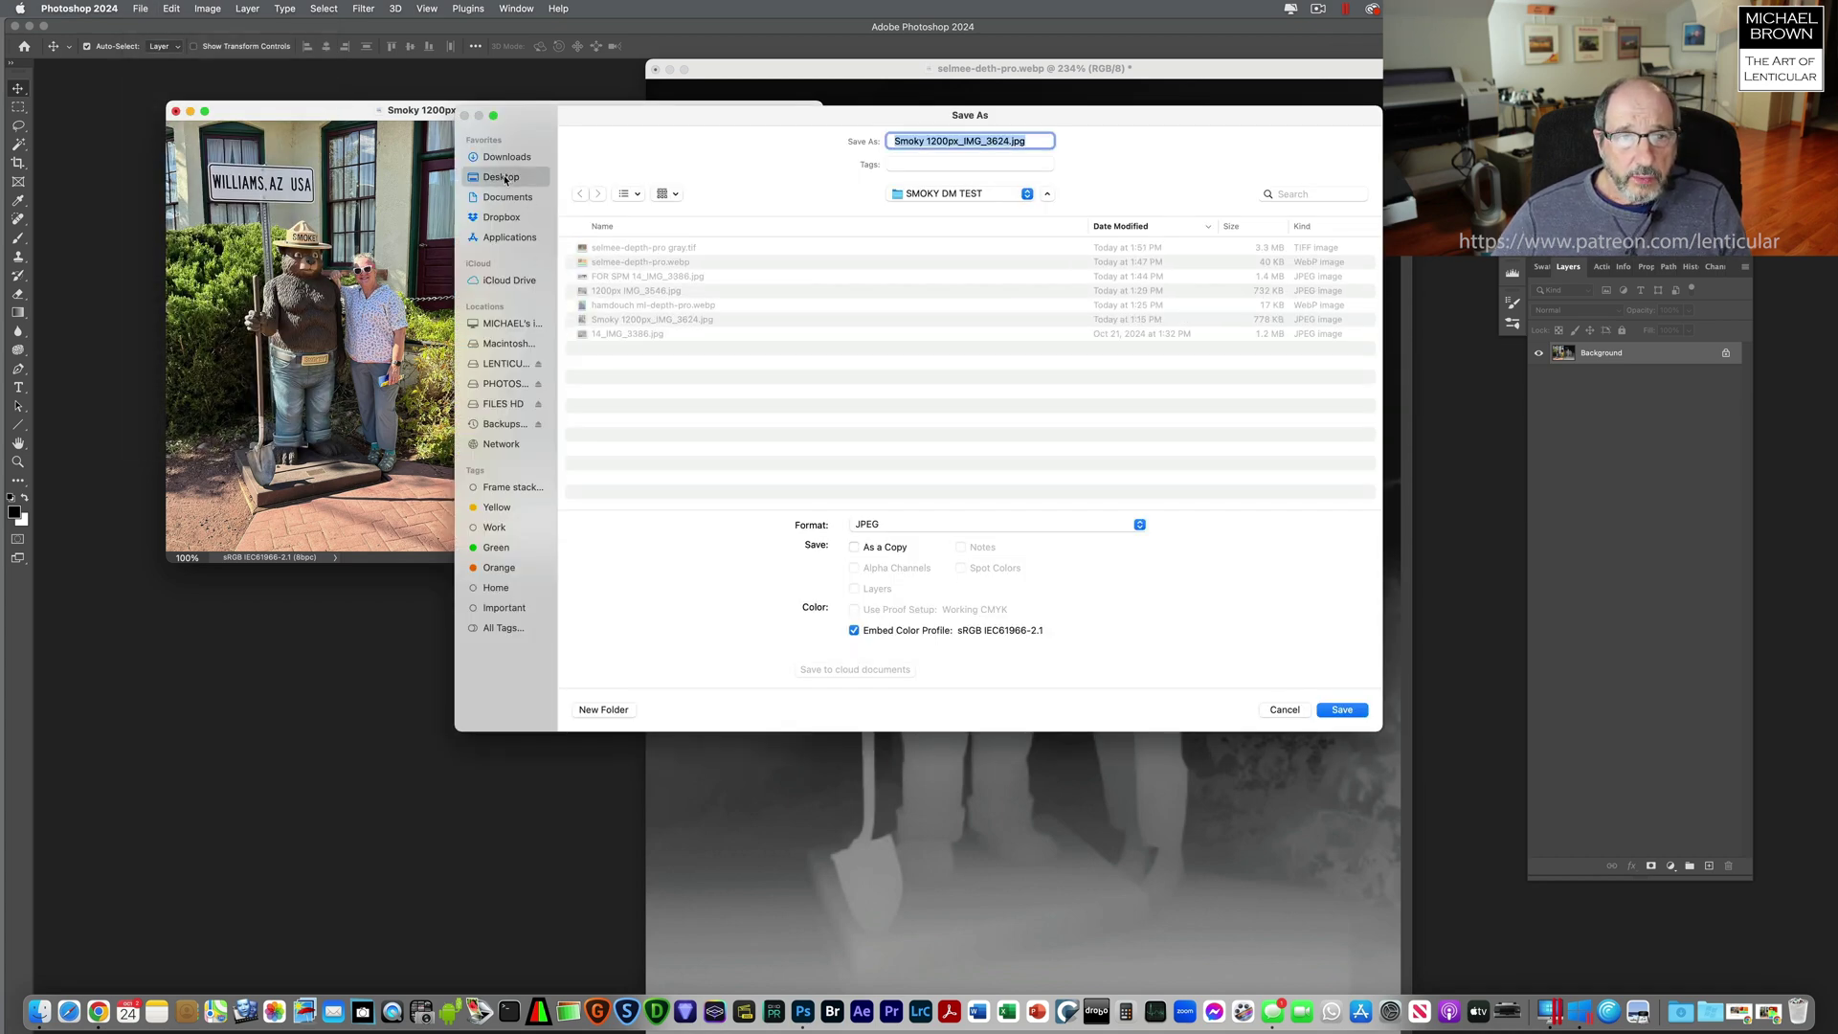
pyautogui.click(898, 142)
pyautogui.write('FOR S')
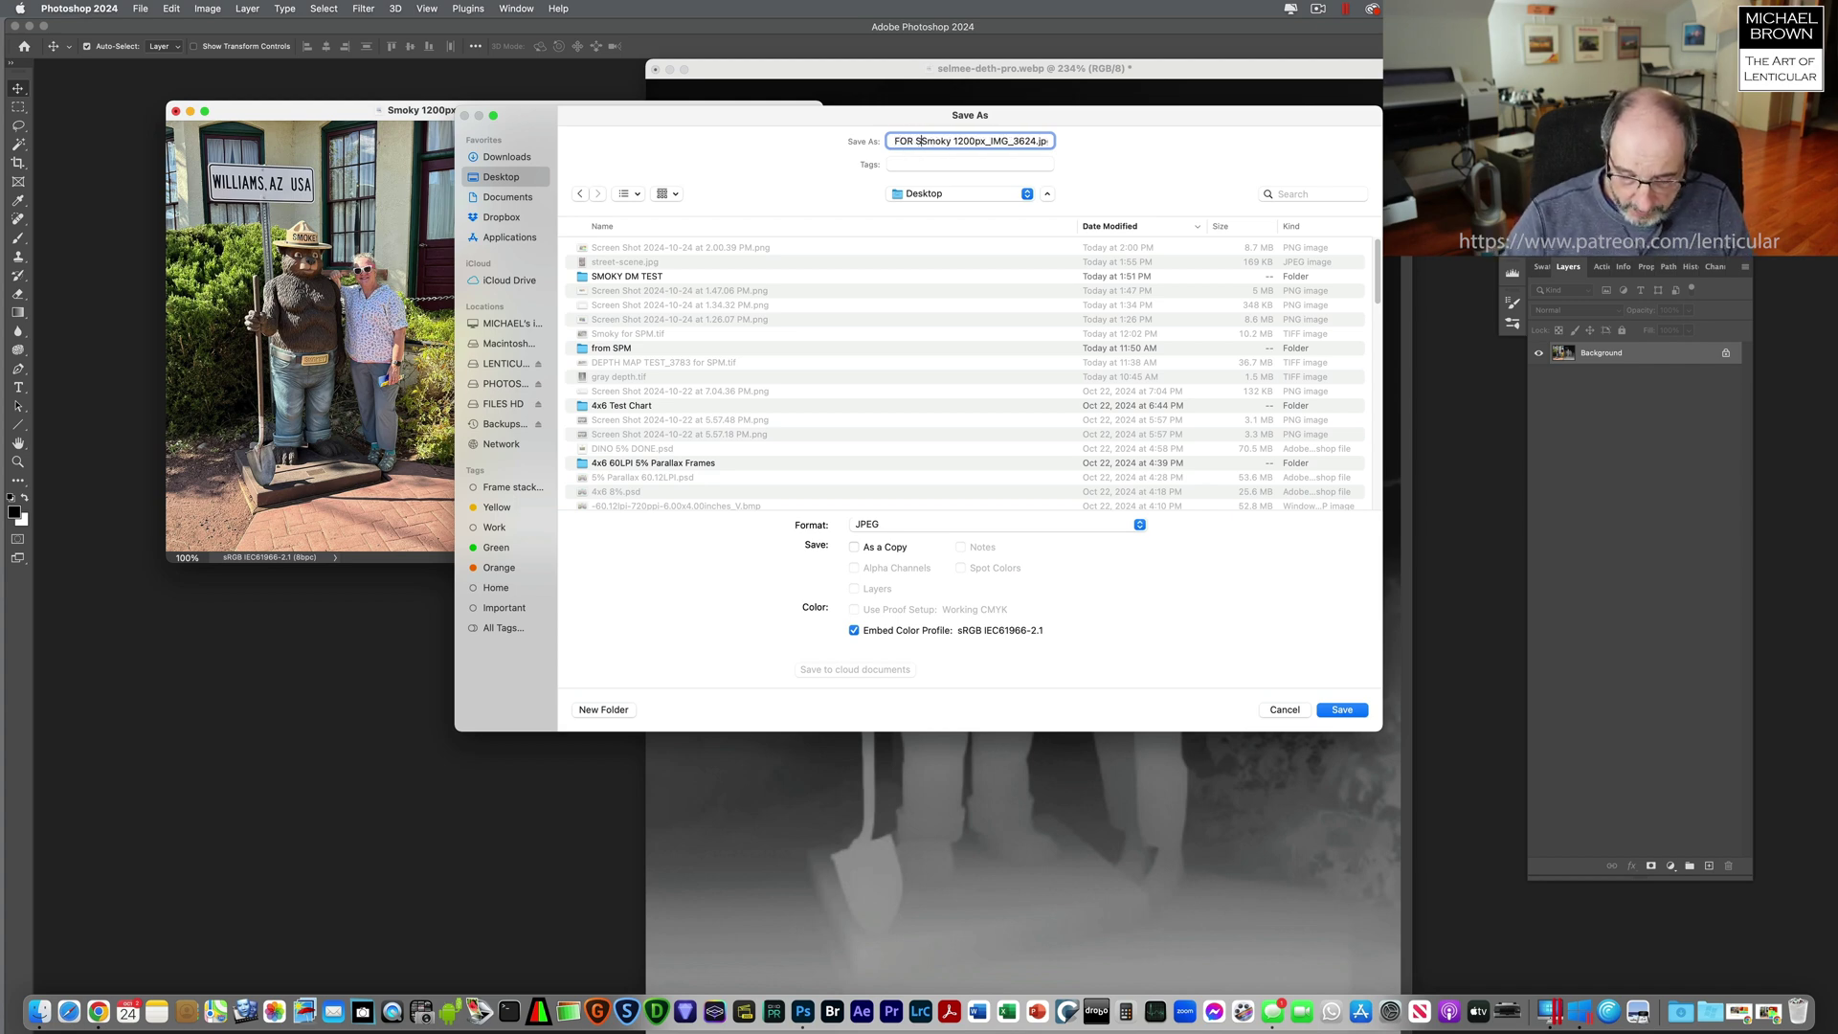
pyautogui.write('PM')
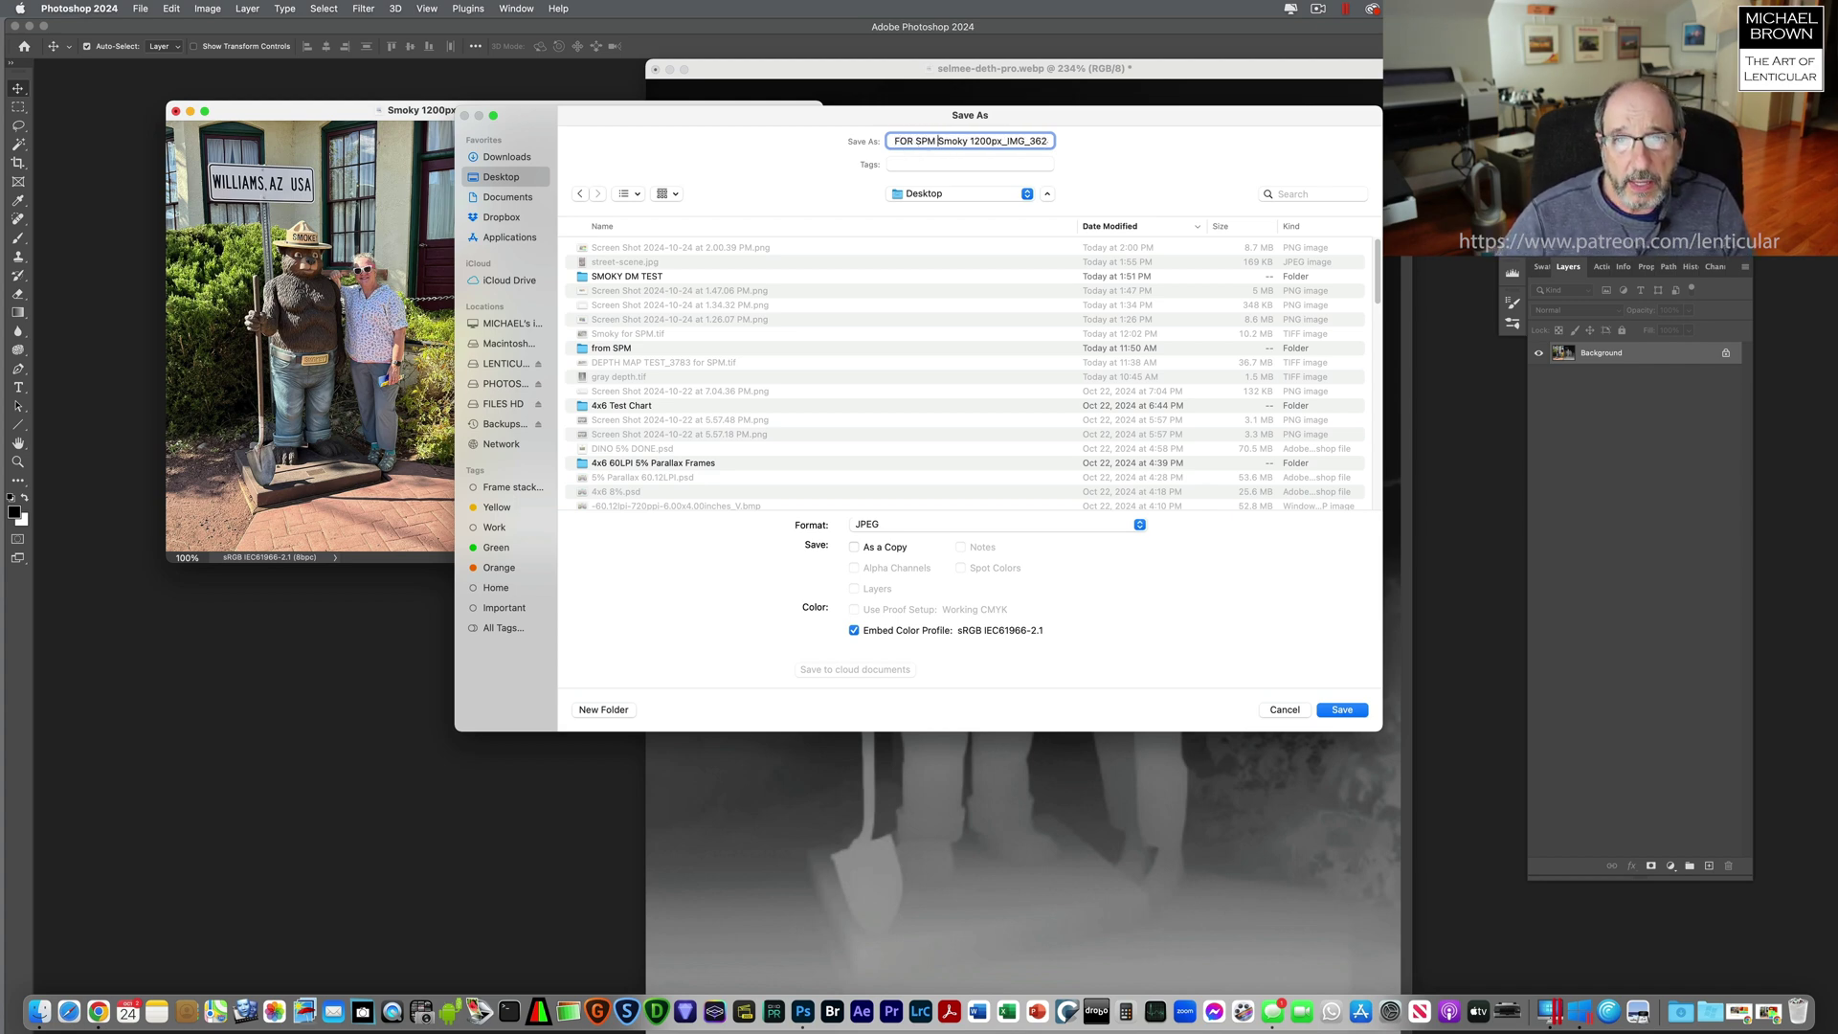
pyautogui.click(1002, 527)
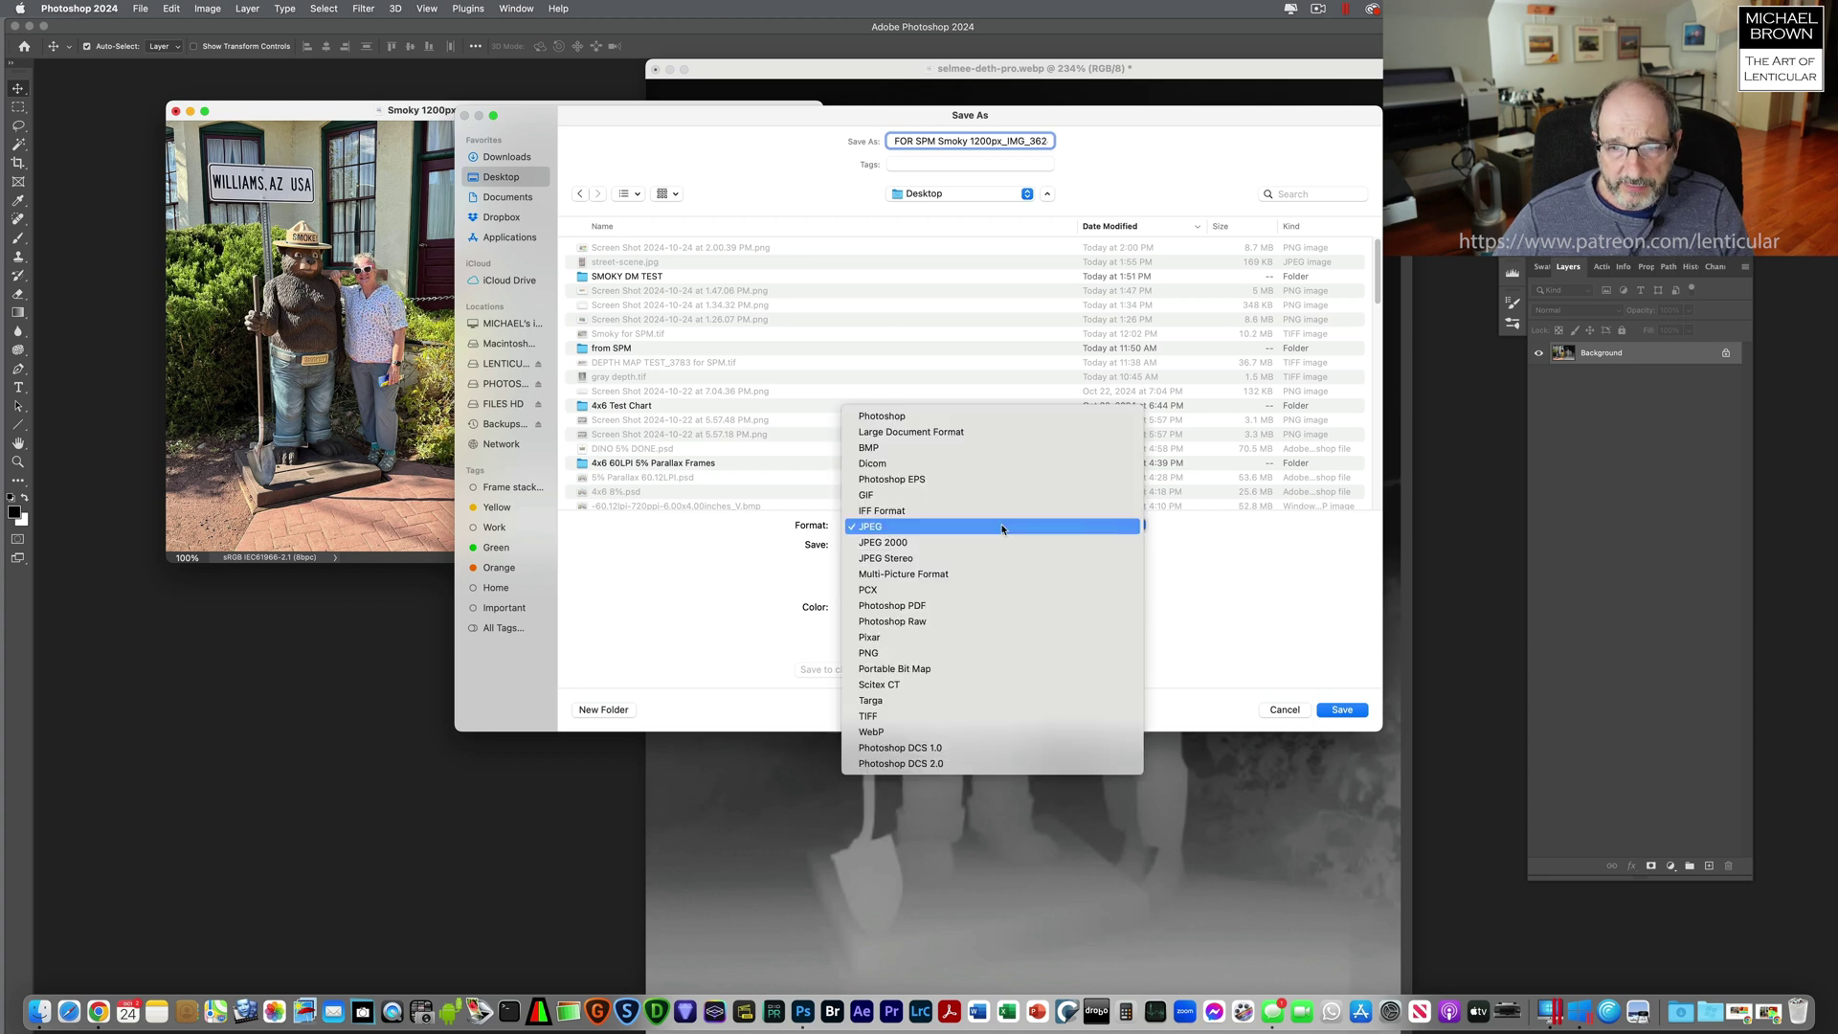
pyautogui.click(977, 713)
pyautogui.click(1360, 715)
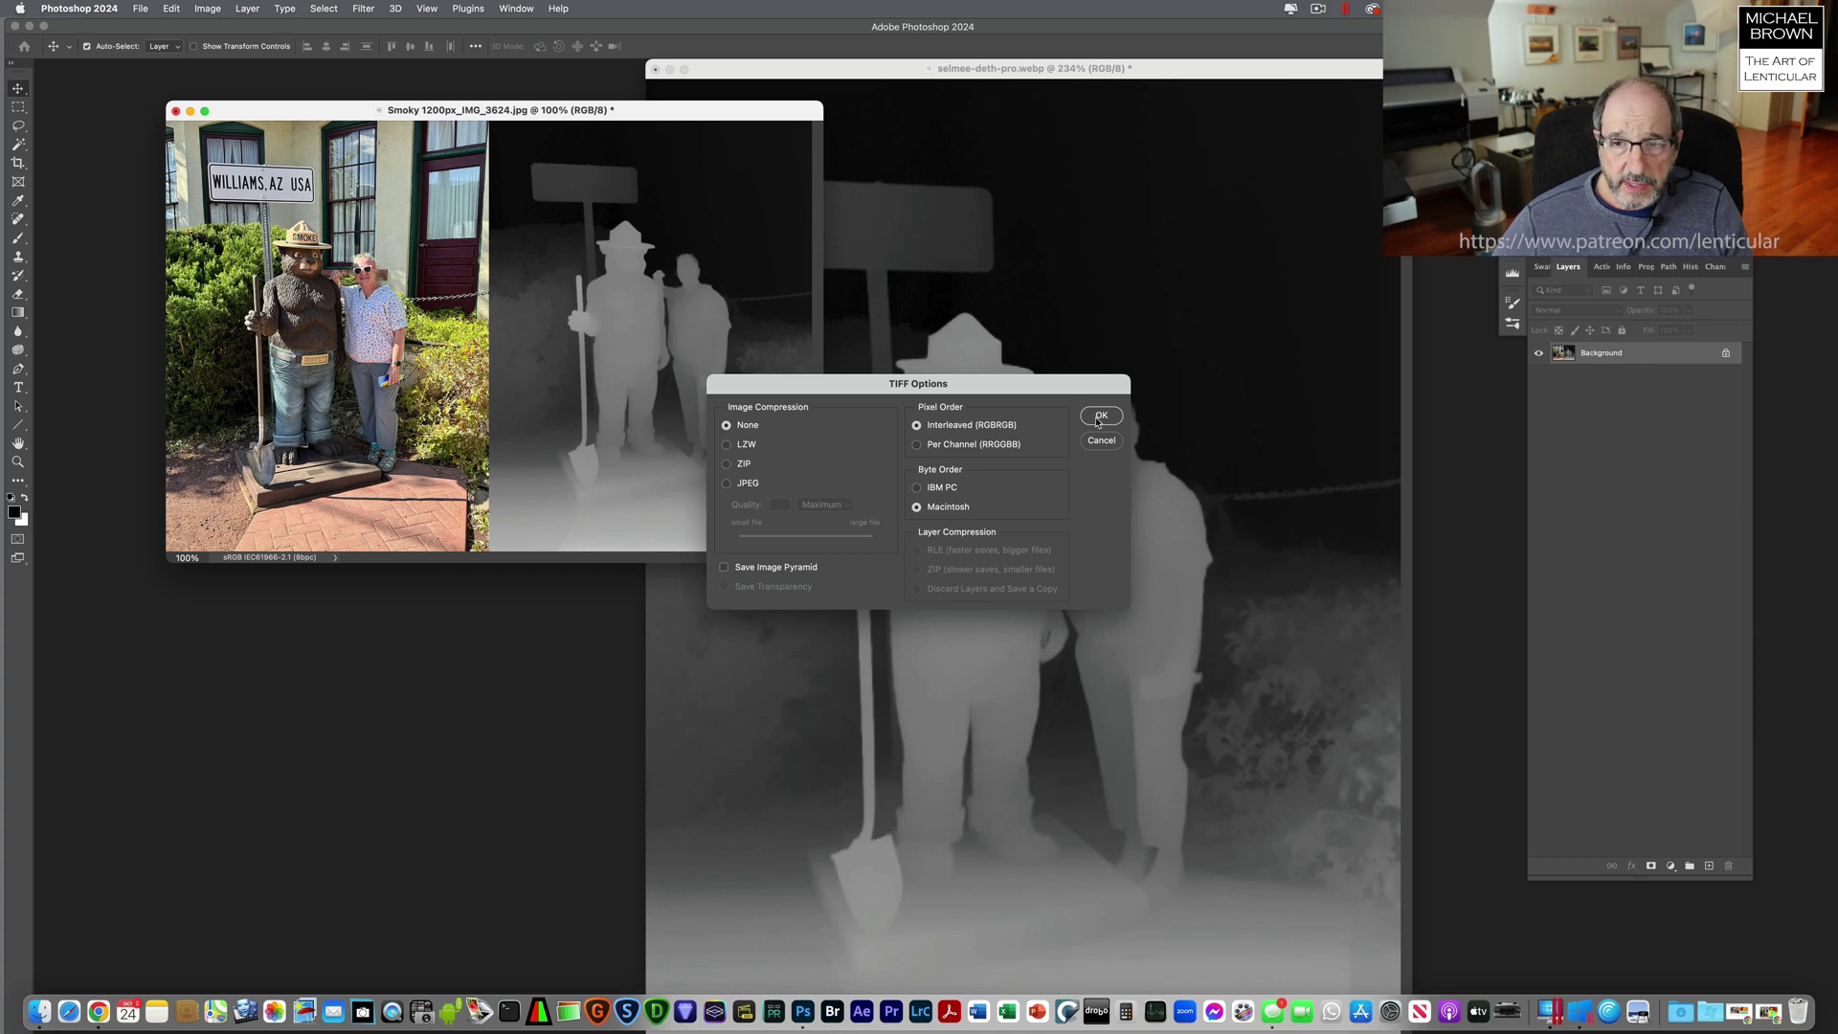
pyautogui.click(1098, 416)
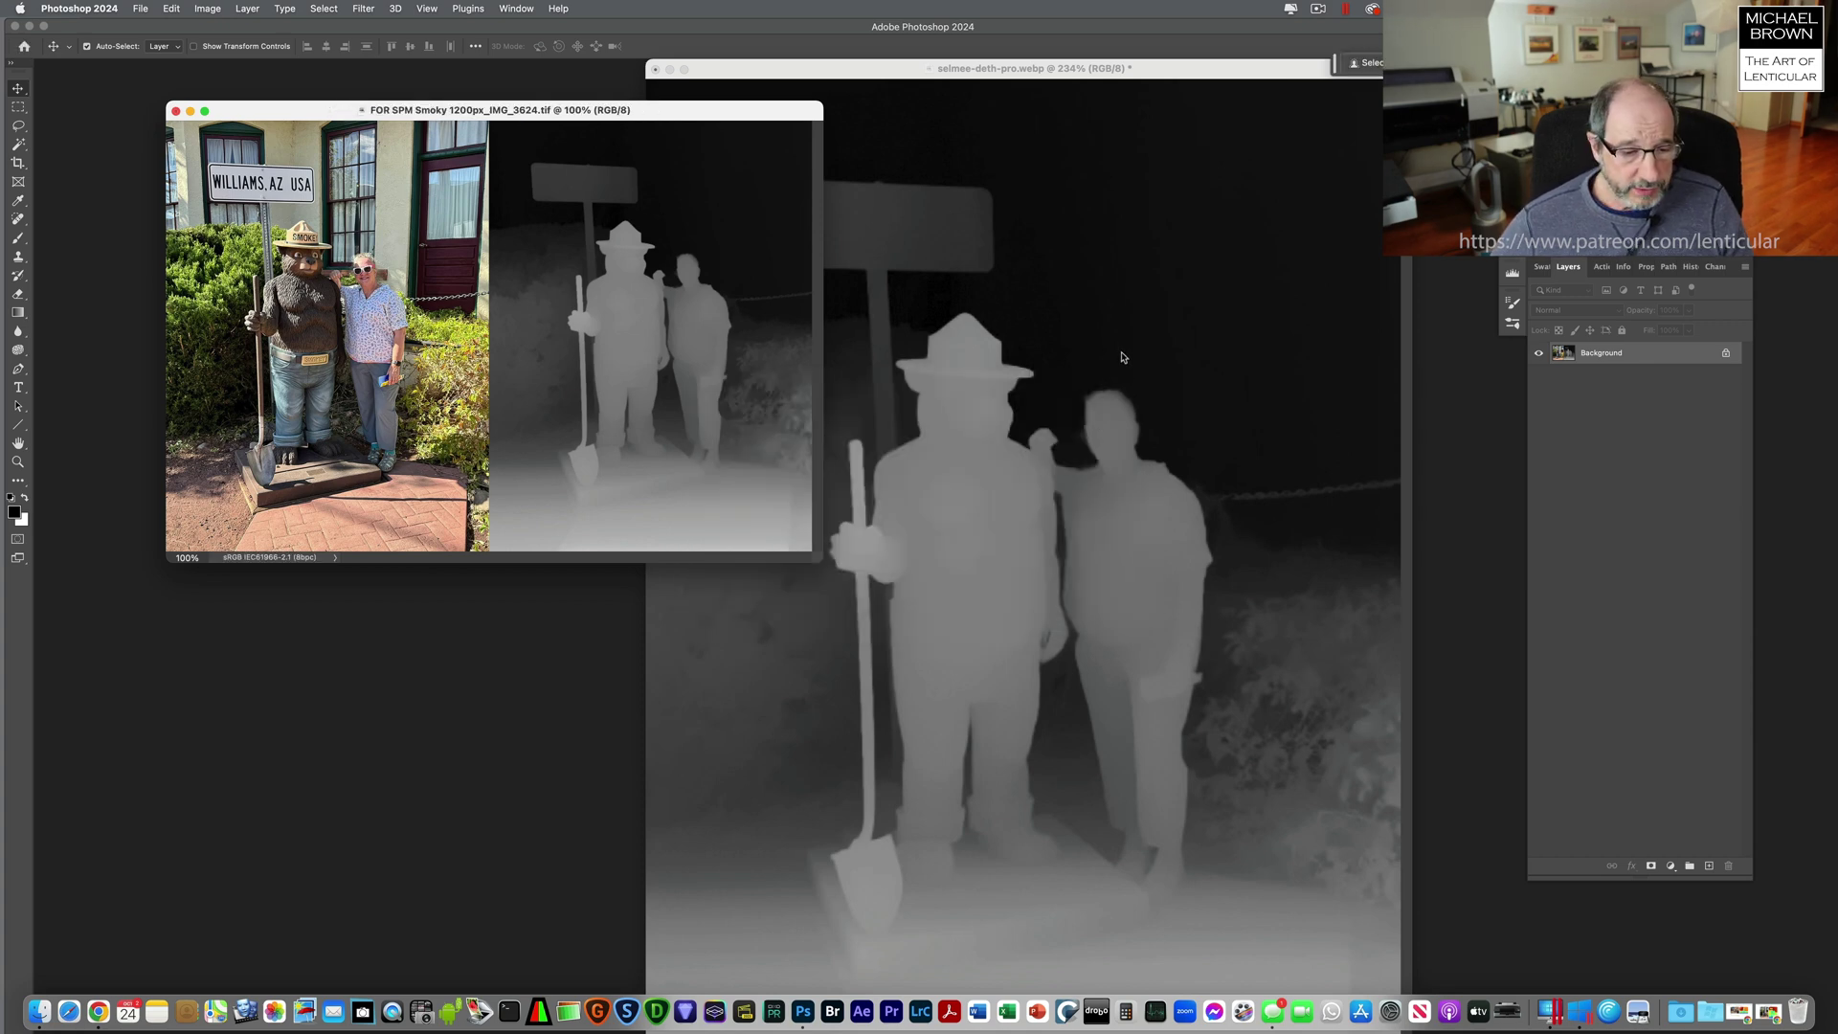
# Maximise the StereoPhoto Maker Pro window to fill the desktop
pyautogui.click(75, 9)
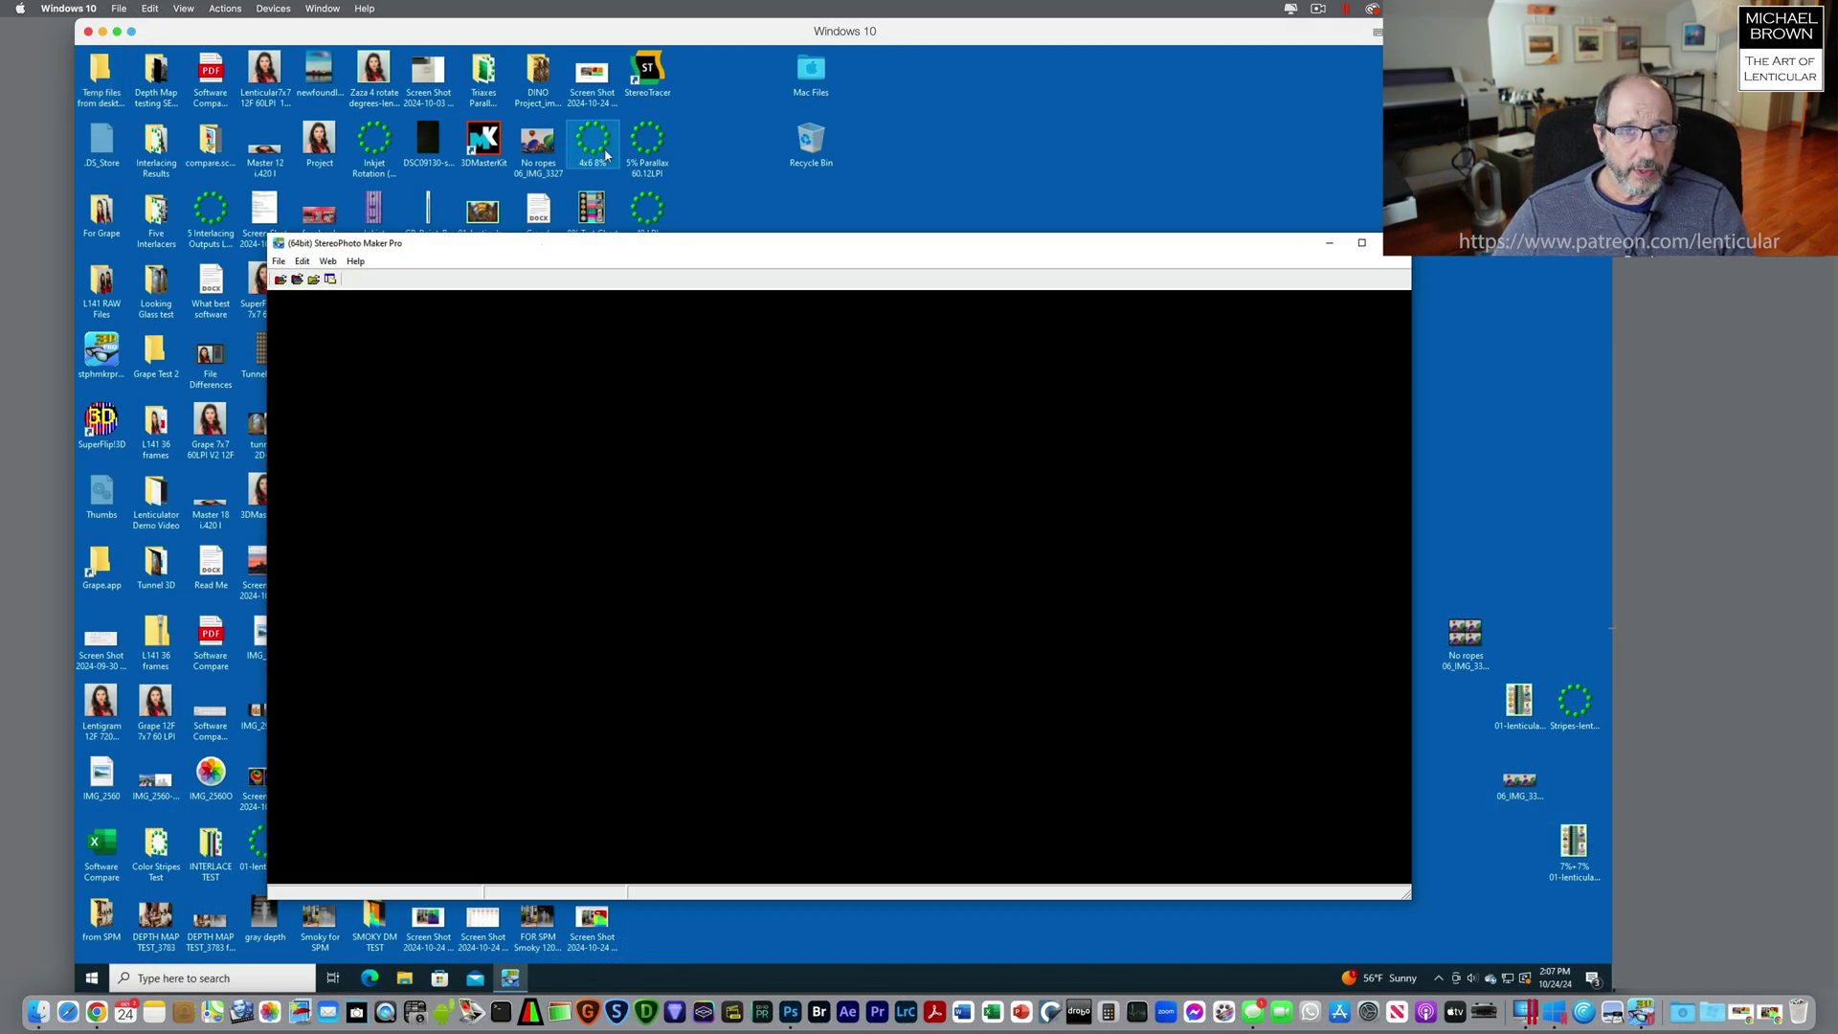
pyautogui.click(281, 262)
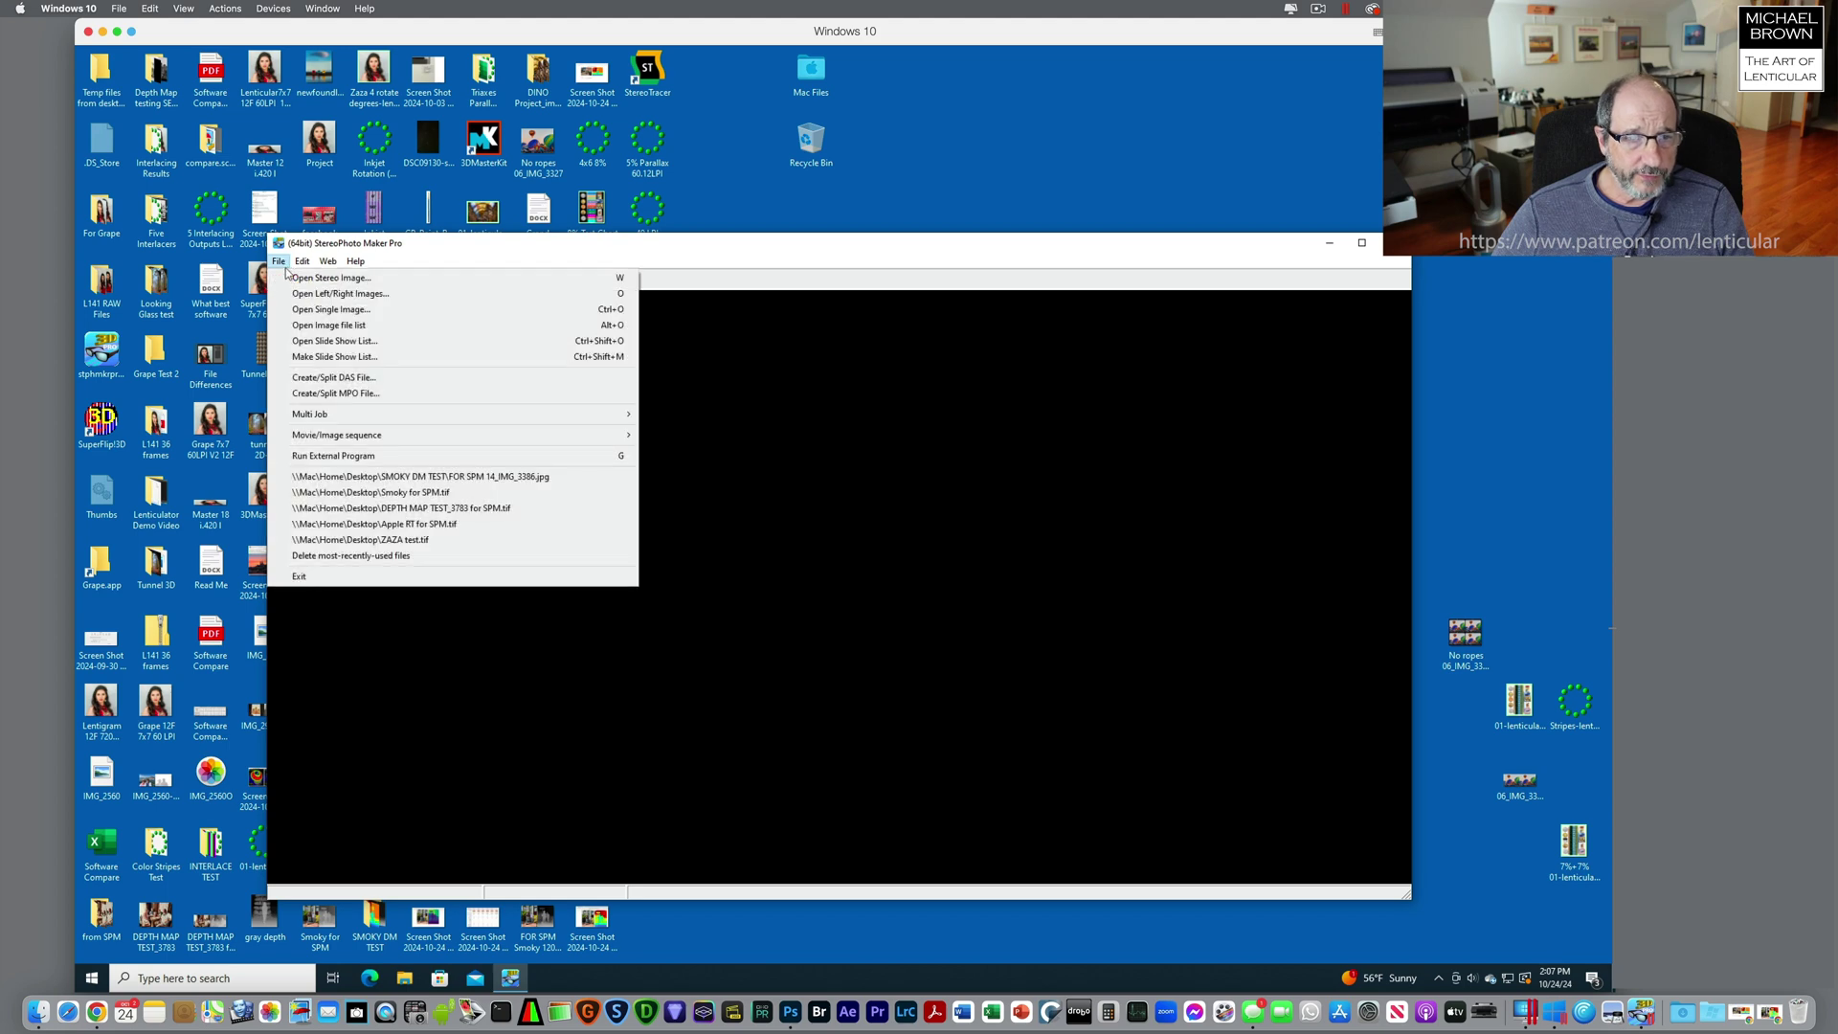
pyautogui.click(1178, 252)
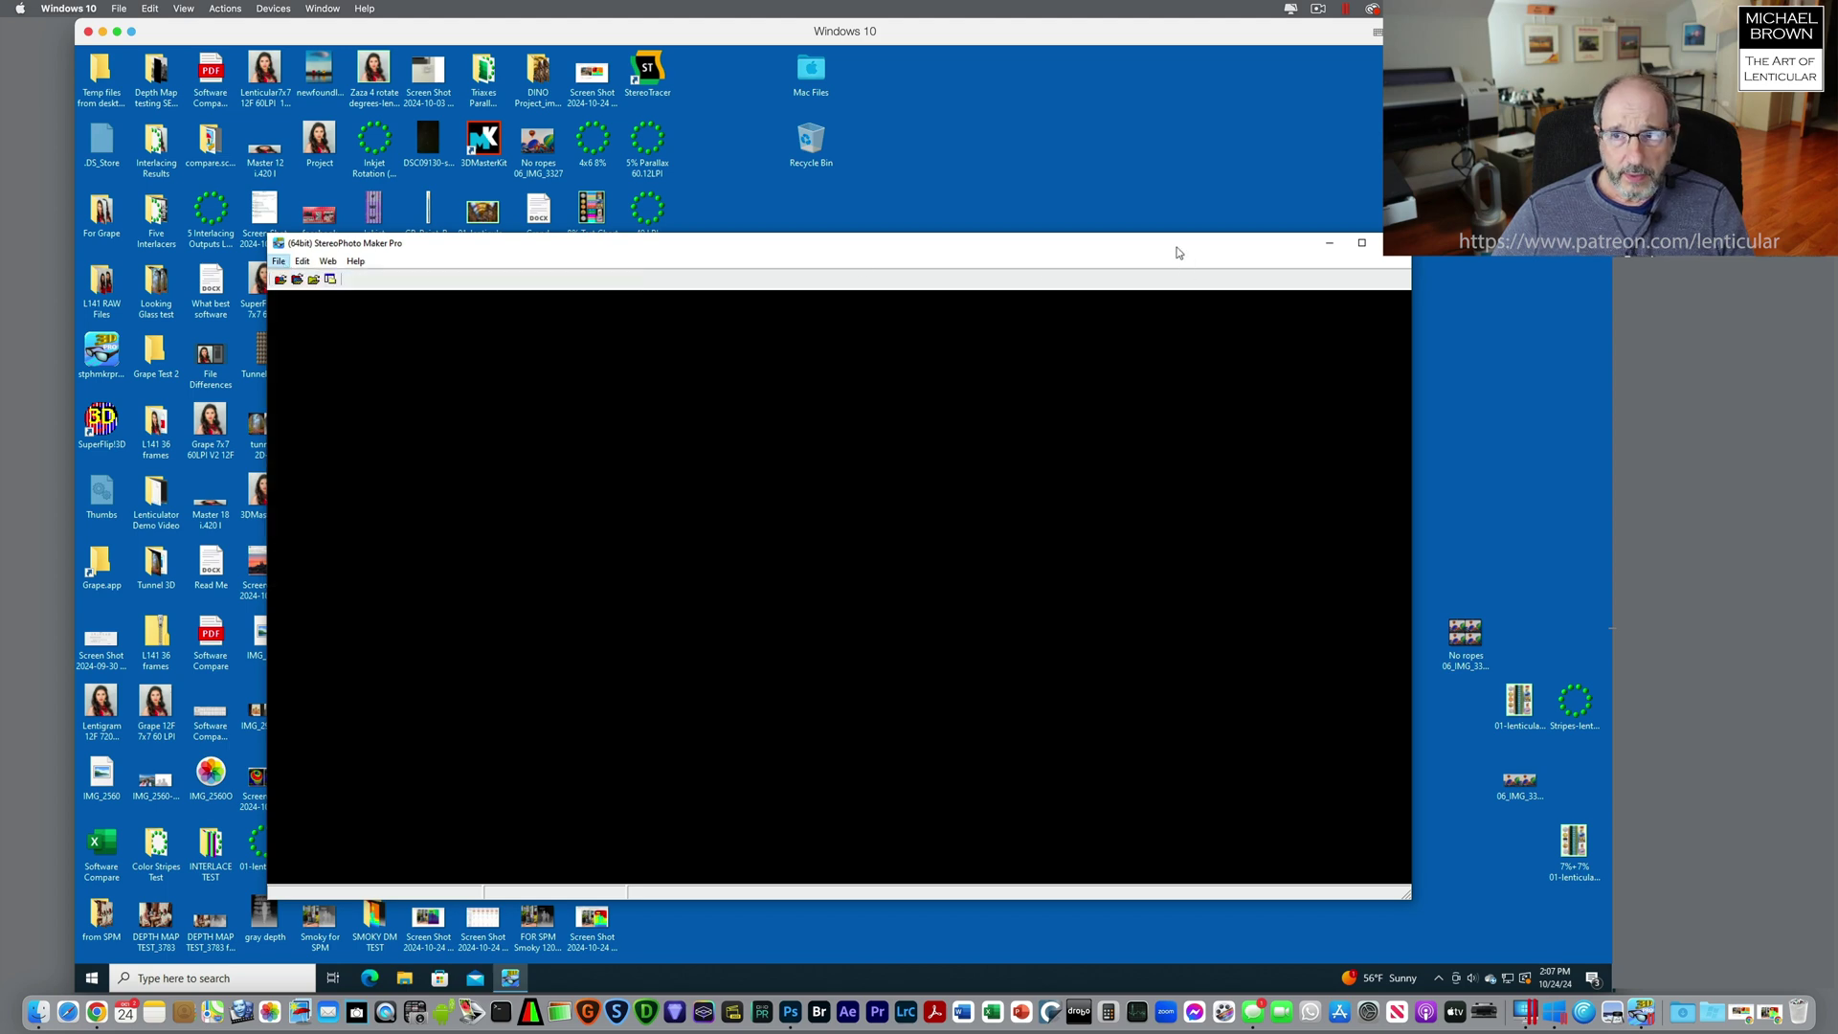
pyautogui.click(1362, 244)
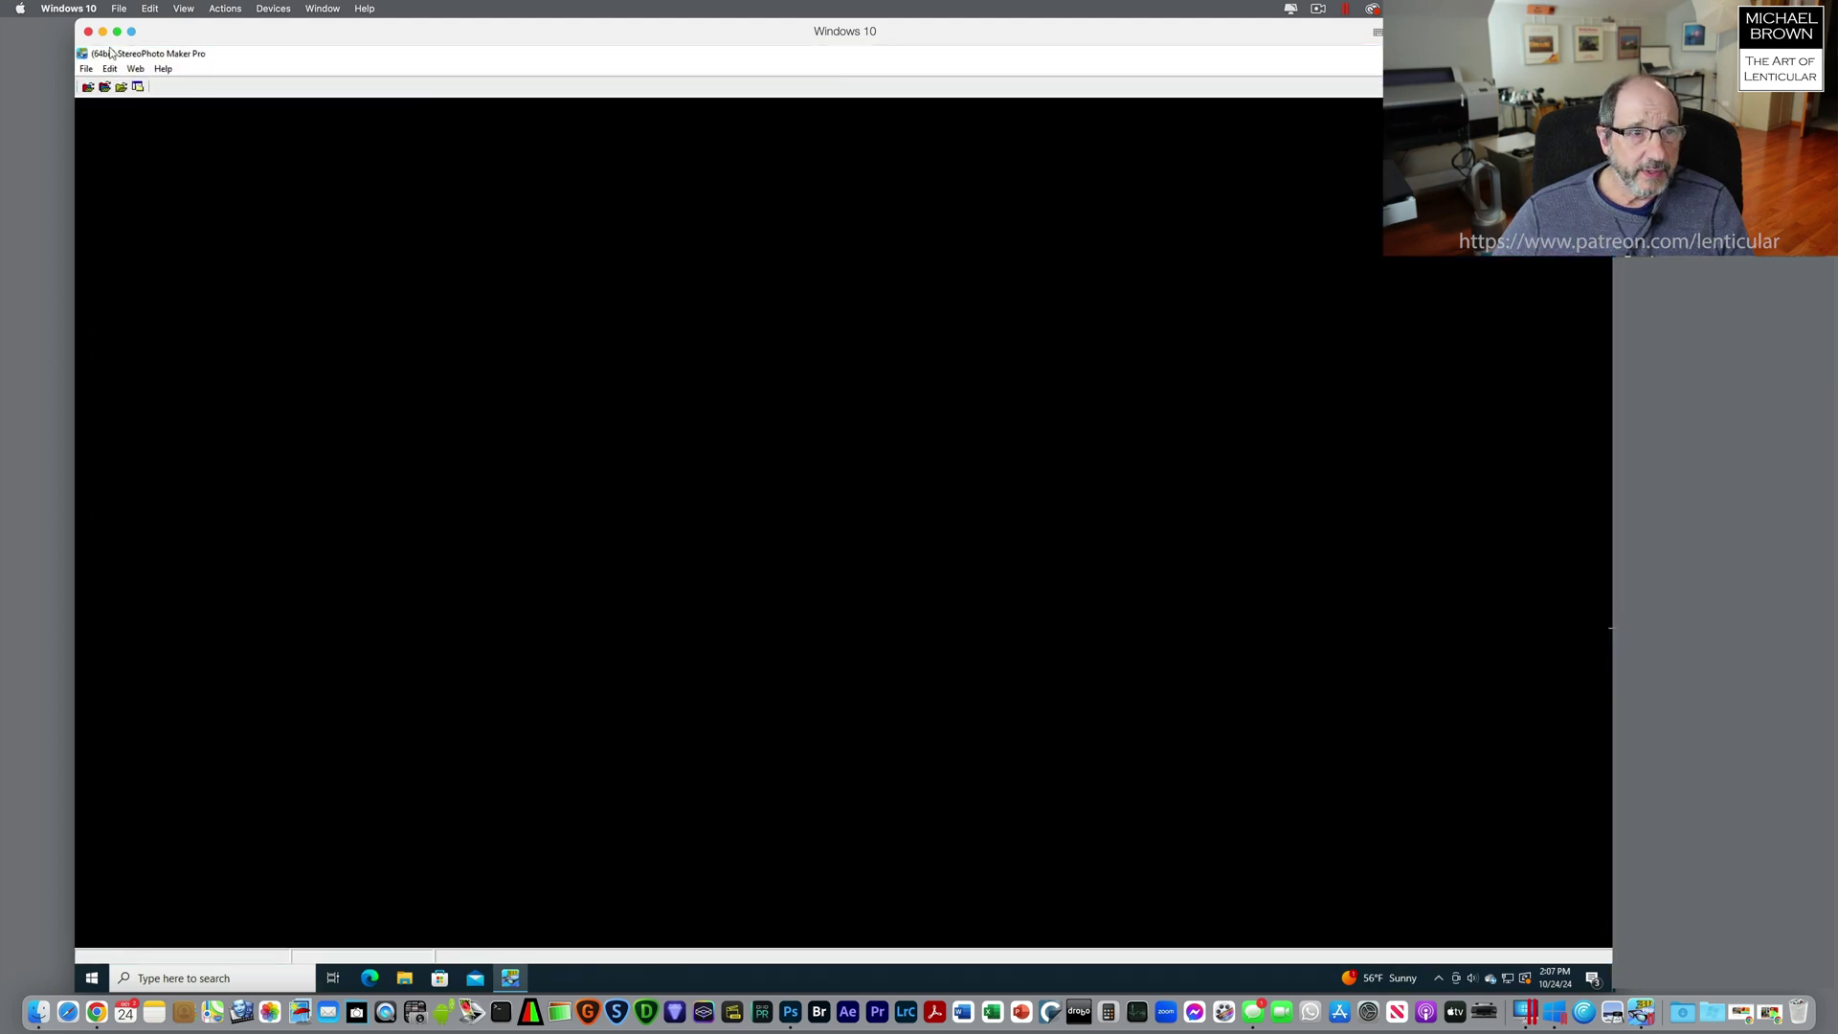
# Open FOR SPM Smoky 1200px_IMG_3624.tif from the Desktop as a stereo image
pyautogui.click(86, 69)
pyautogui.click(94, 88)
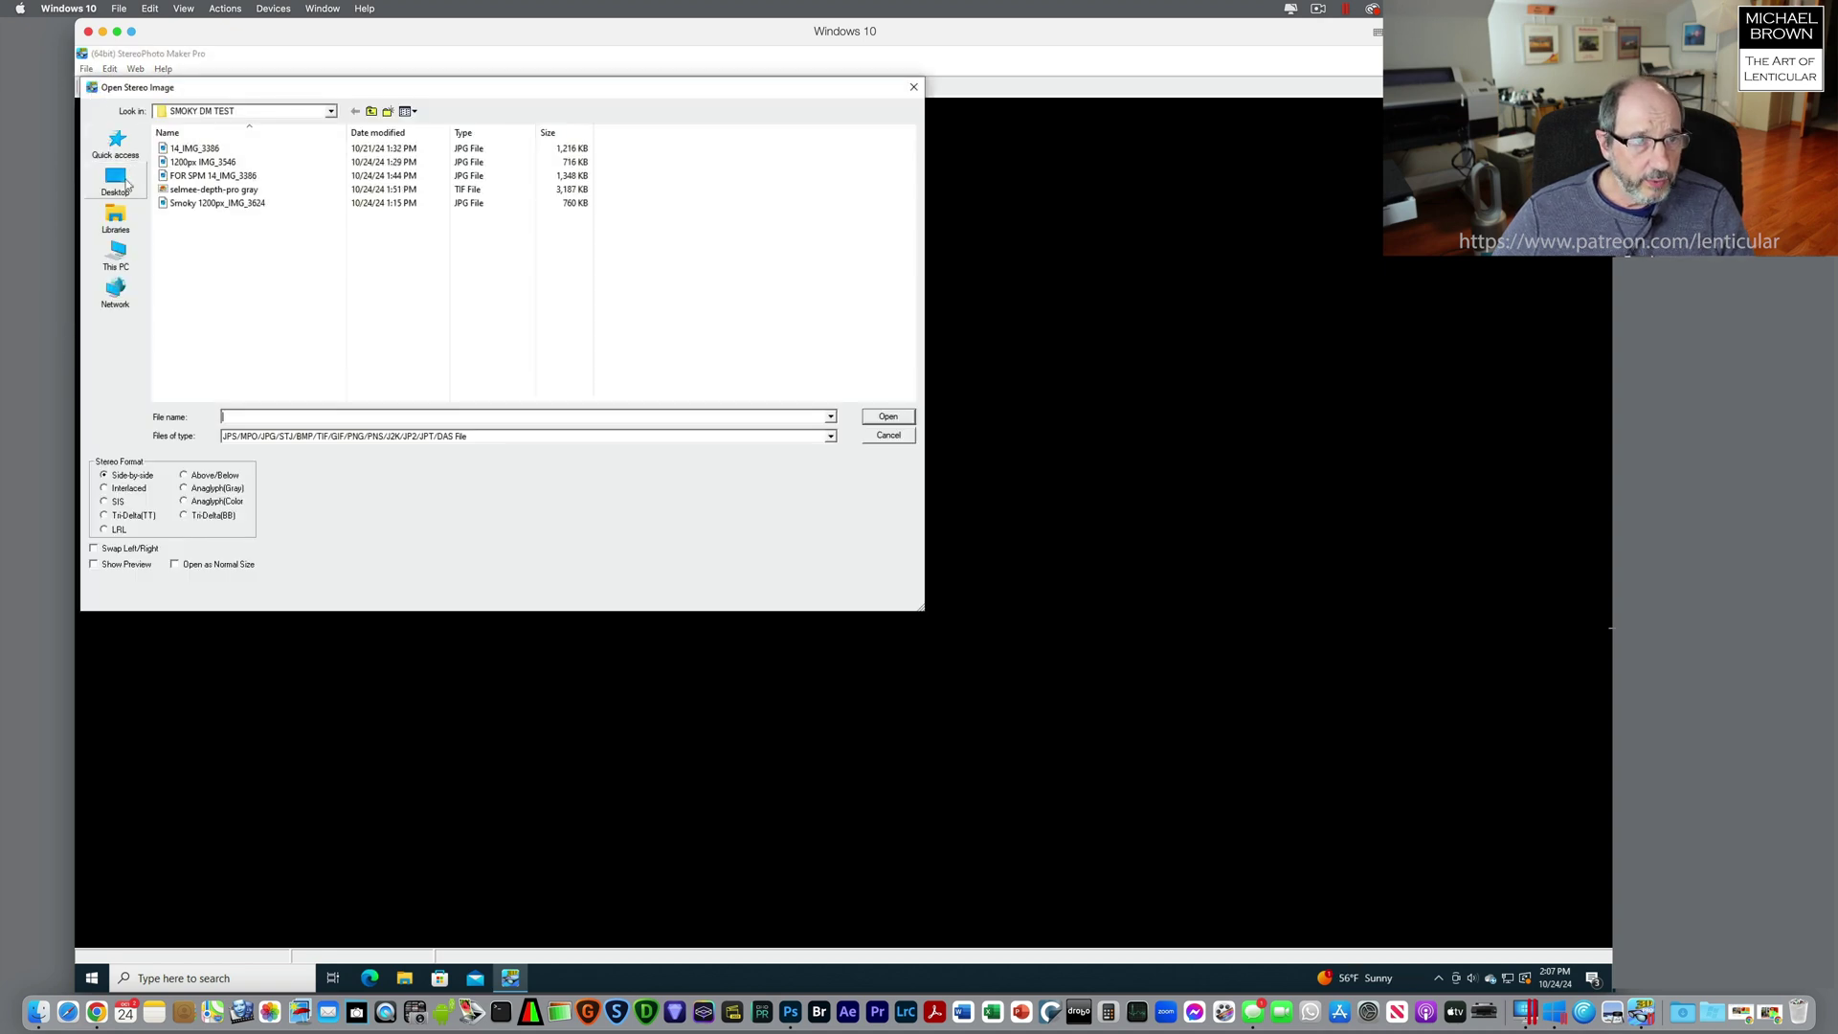
pyautogui.click(117, 182)
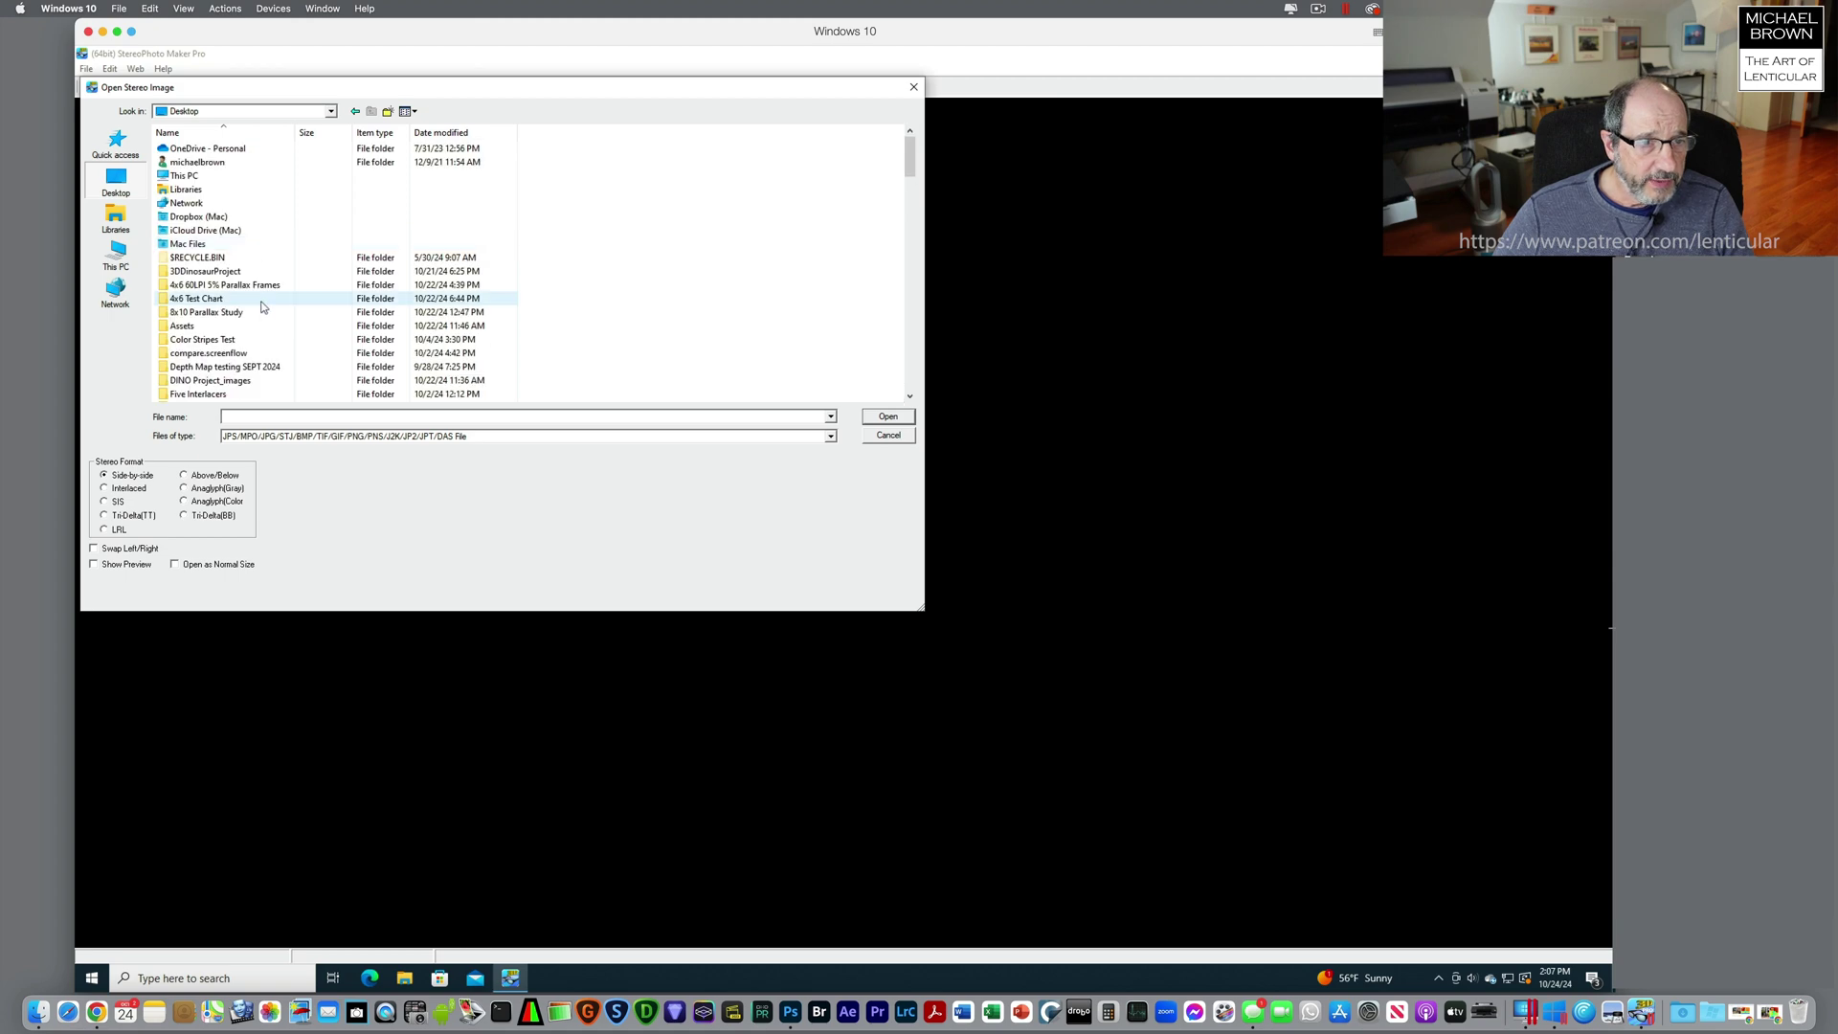
pyautogui.scroll(-1, 260, 308)
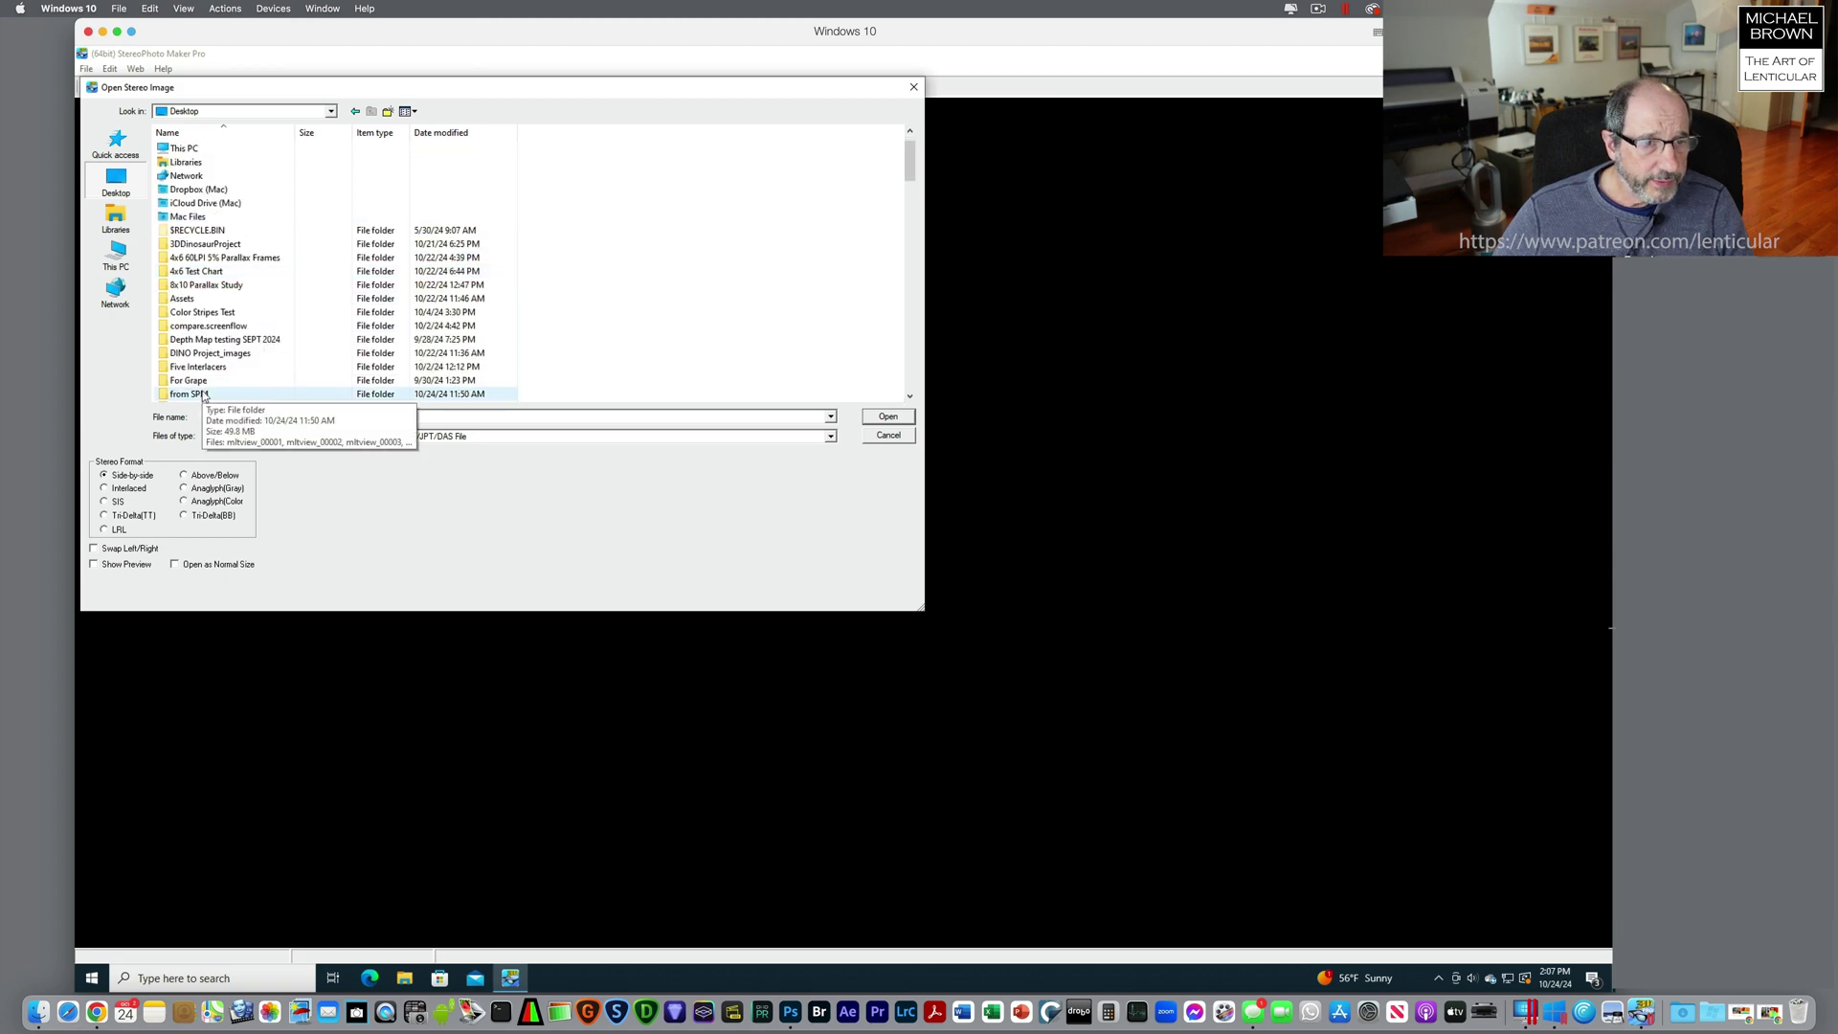
pyautogui.moveTo(914, 176); pyautogui.dragTo(891, 267)
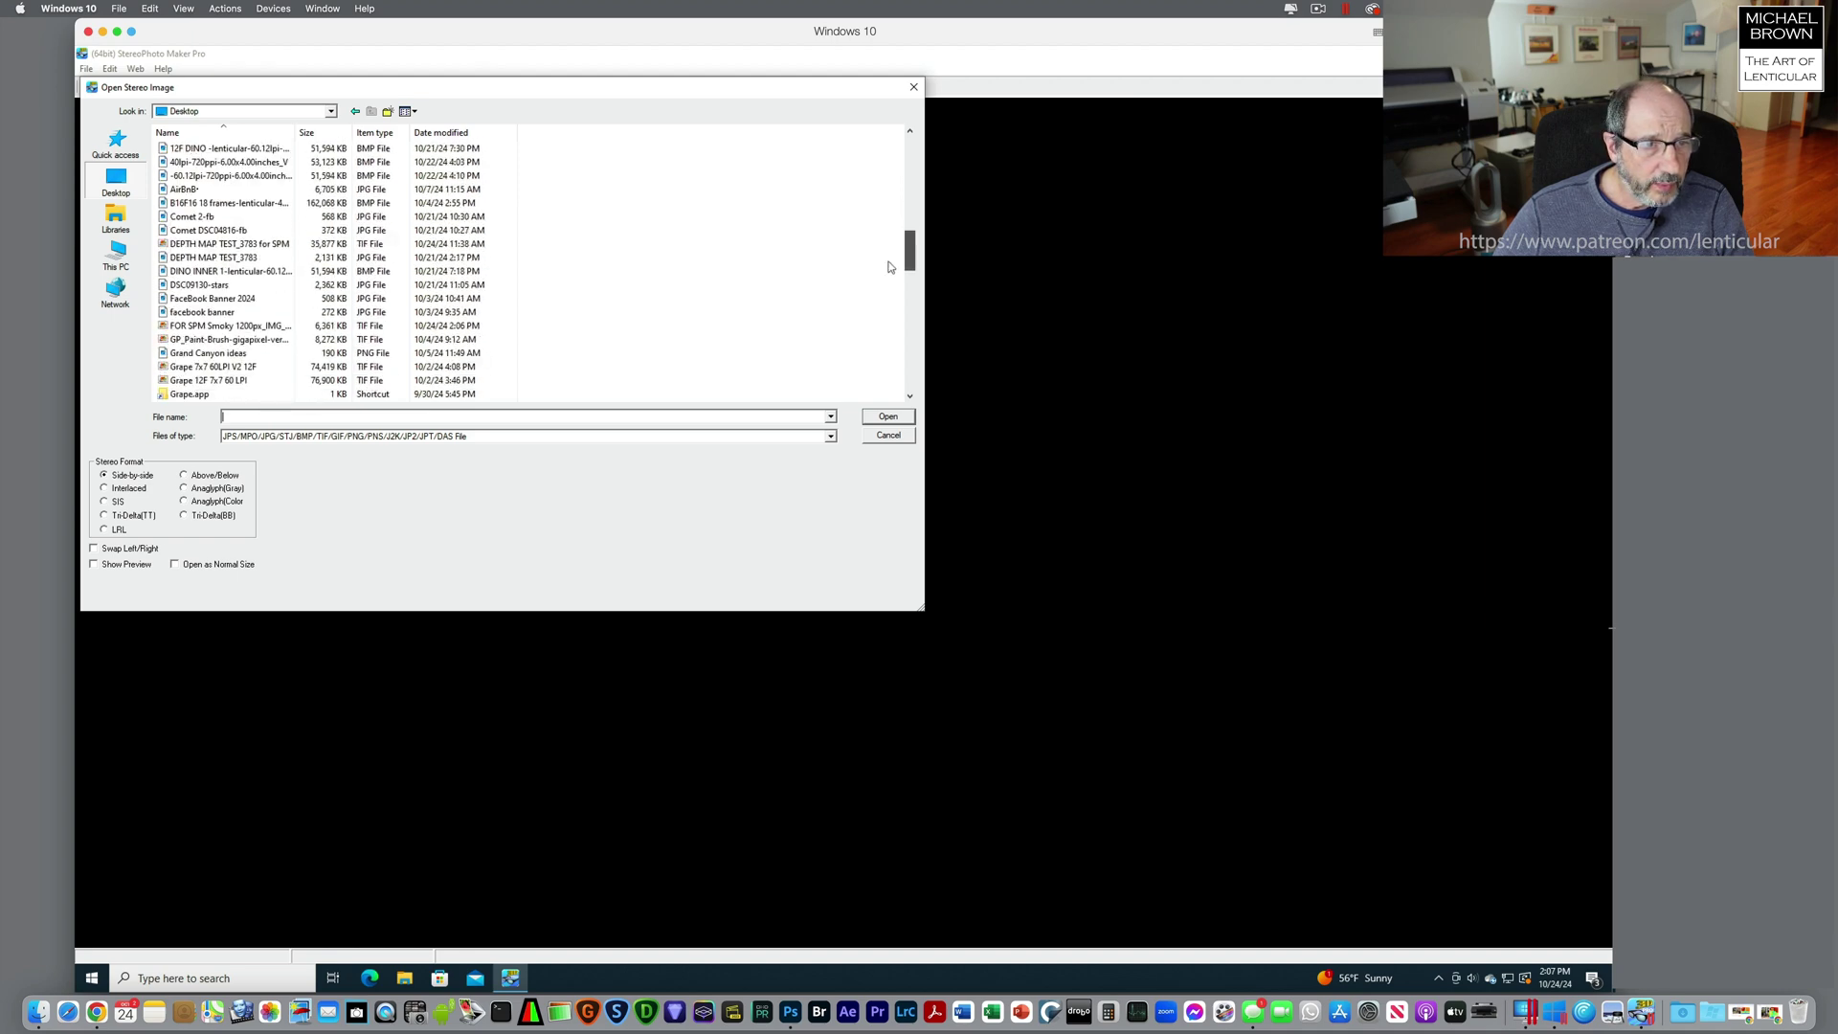
pyautogui.doubleClick(278, 325)
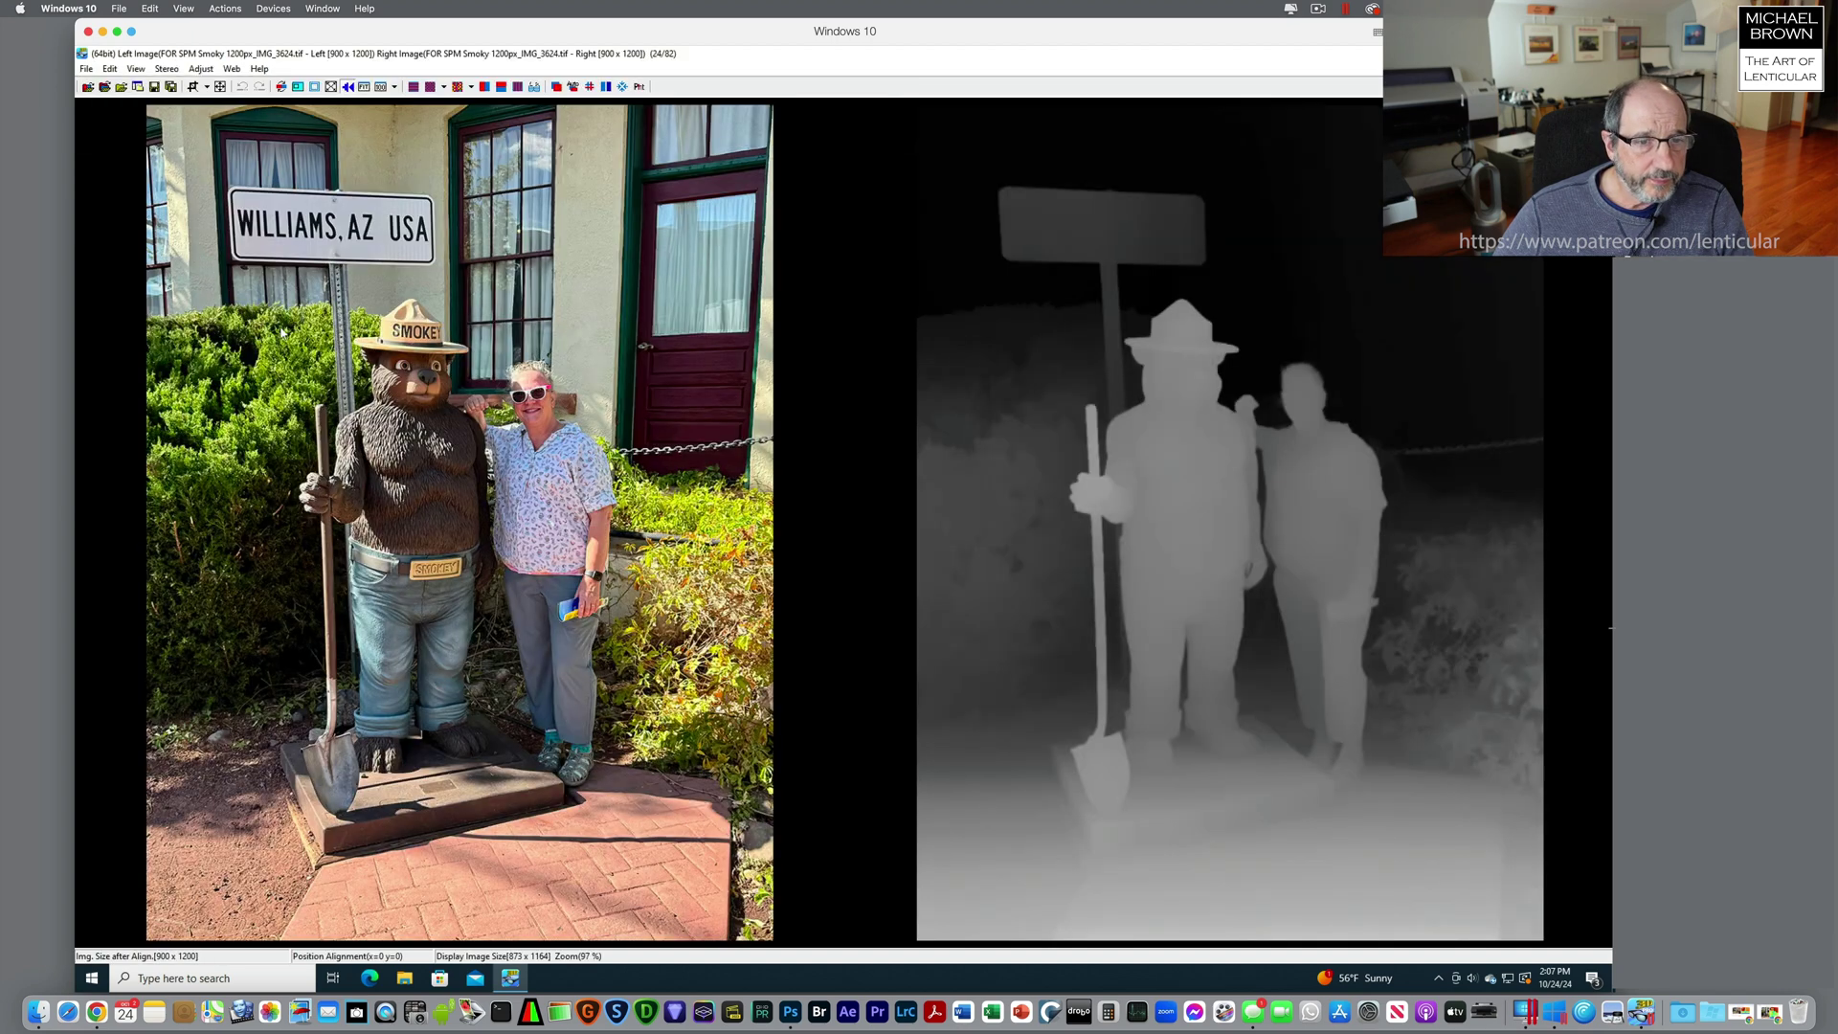
# Create a stereo pair from the 2D+depth map at deviation 30 and display it as a red-cyan anaglyph
pyautogui.click(111, 71)
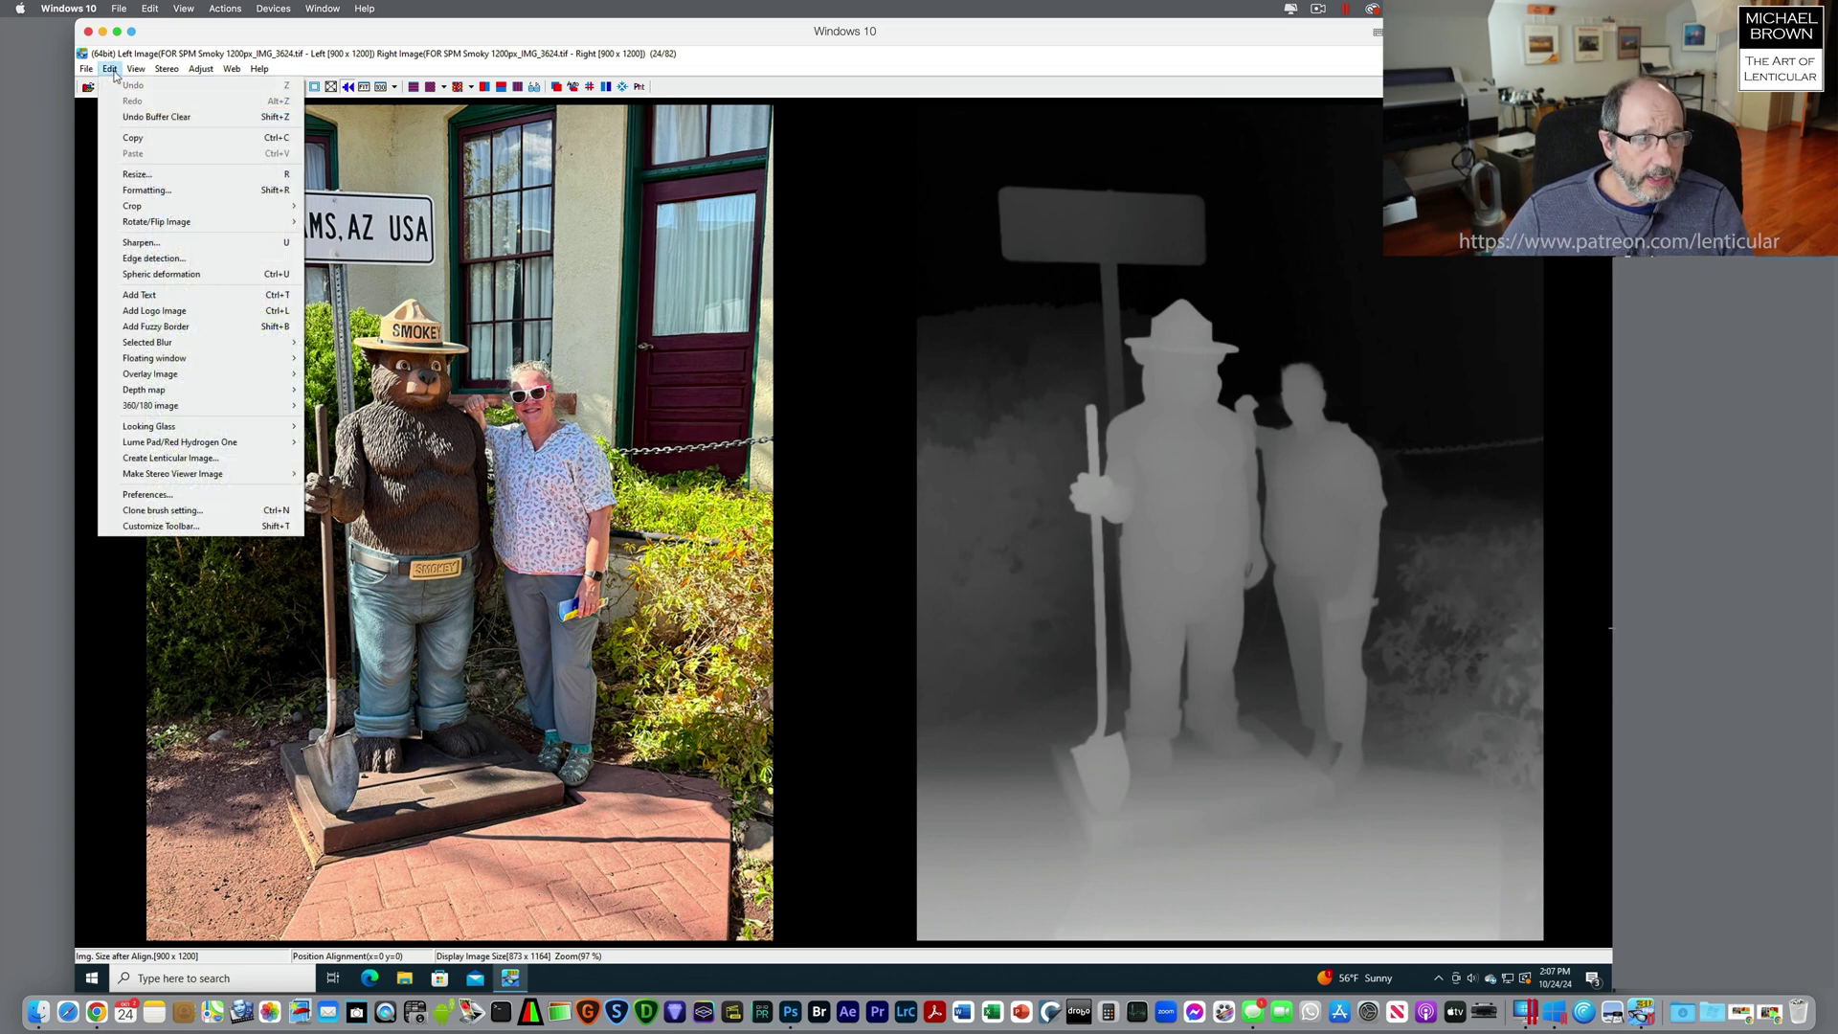
pyautogui.moveTo(169, 393)
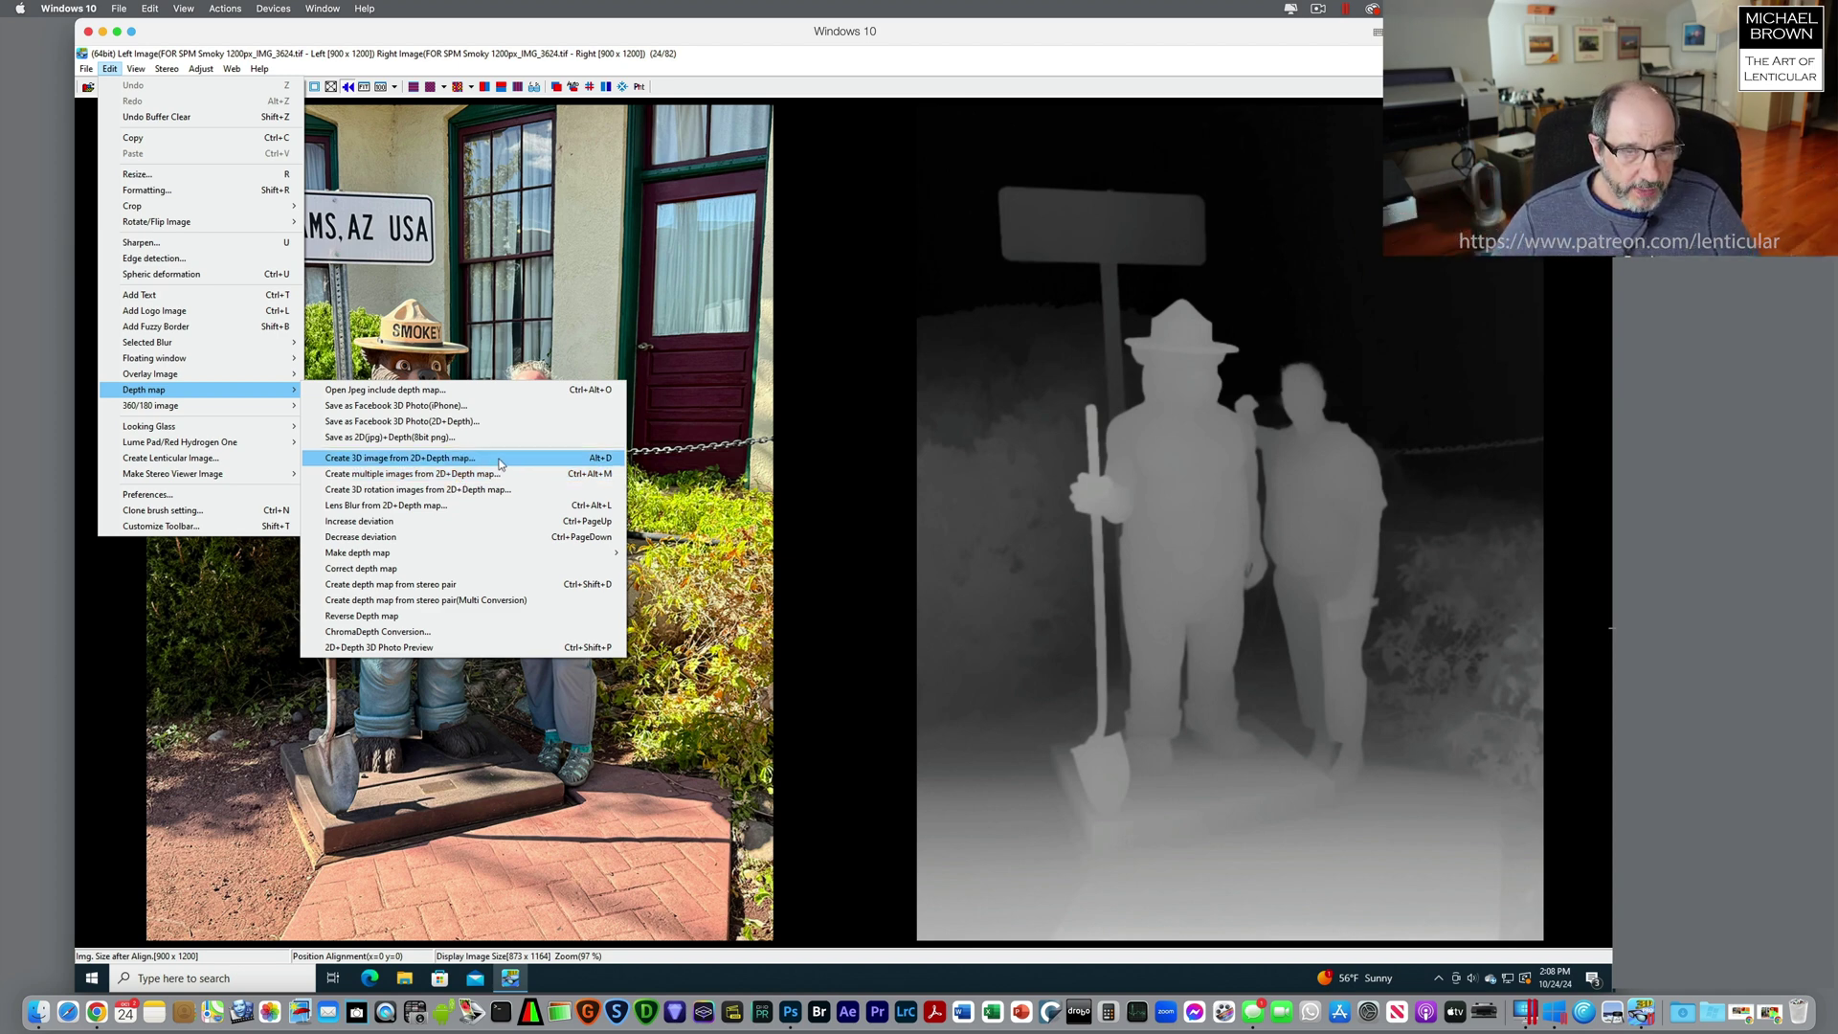
pyautogui.click(498, 460)
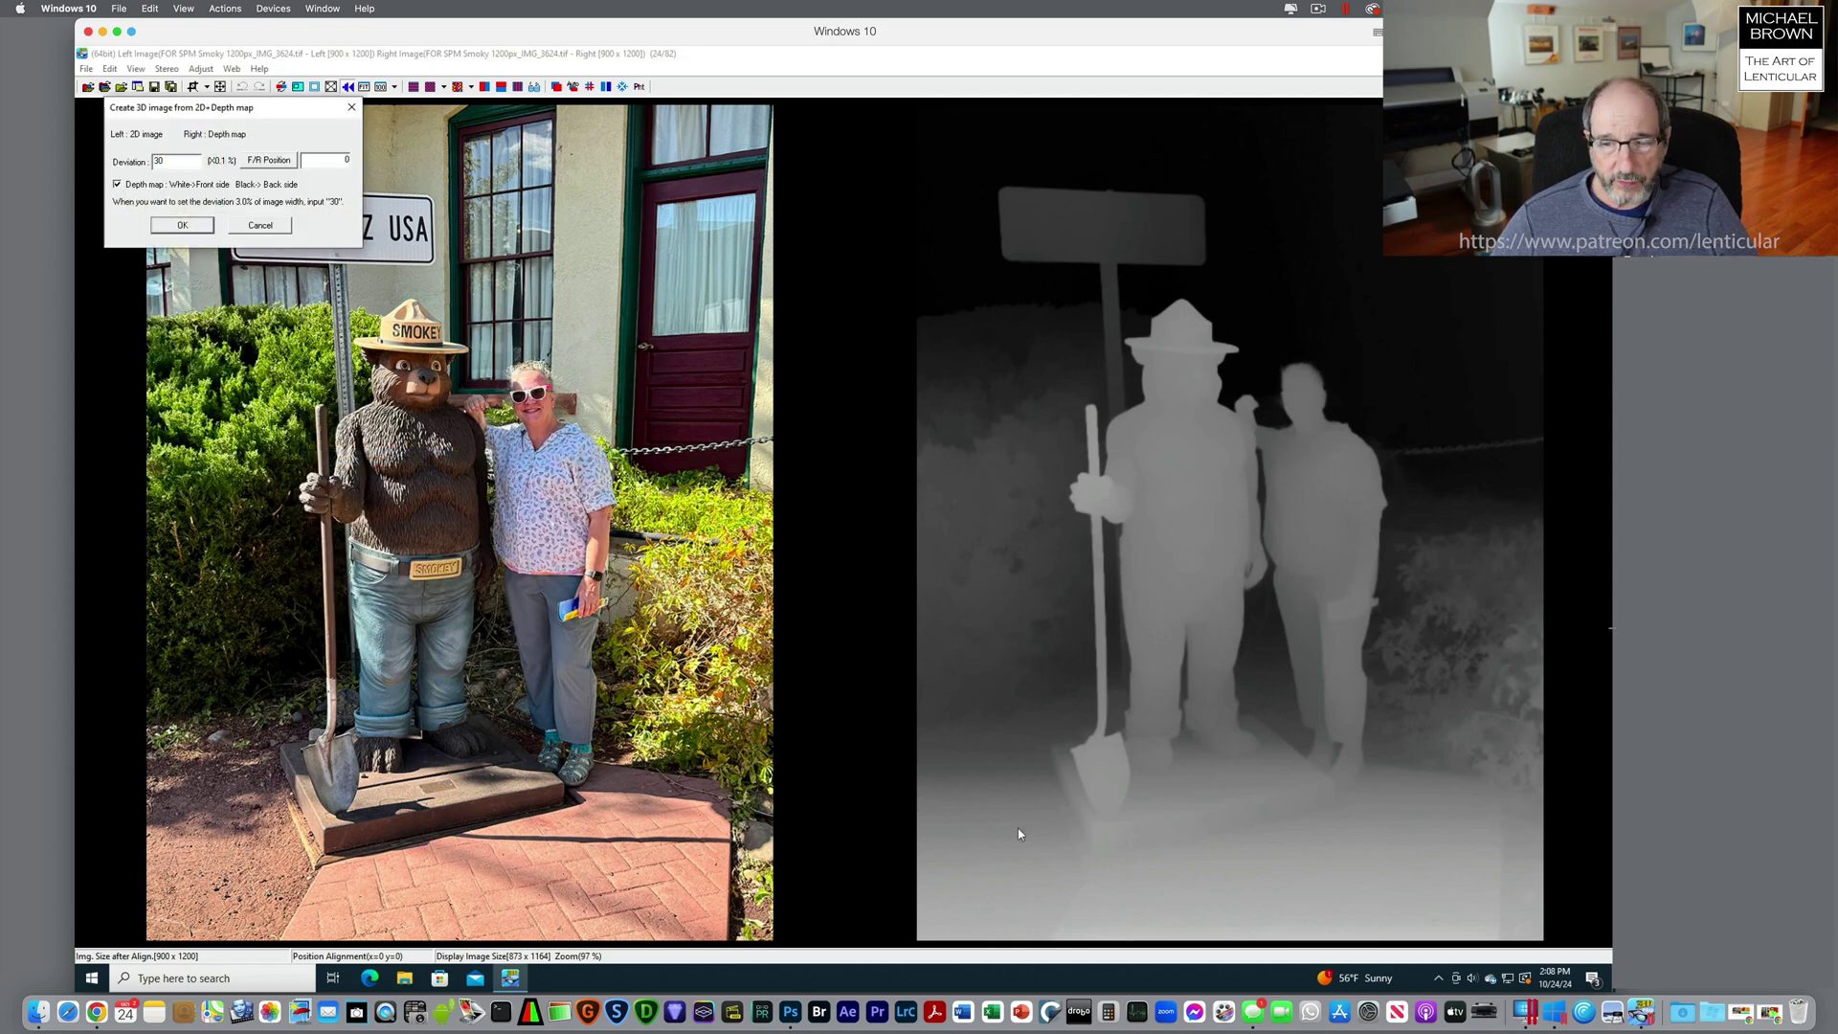
pyautogui.click(196, 229)
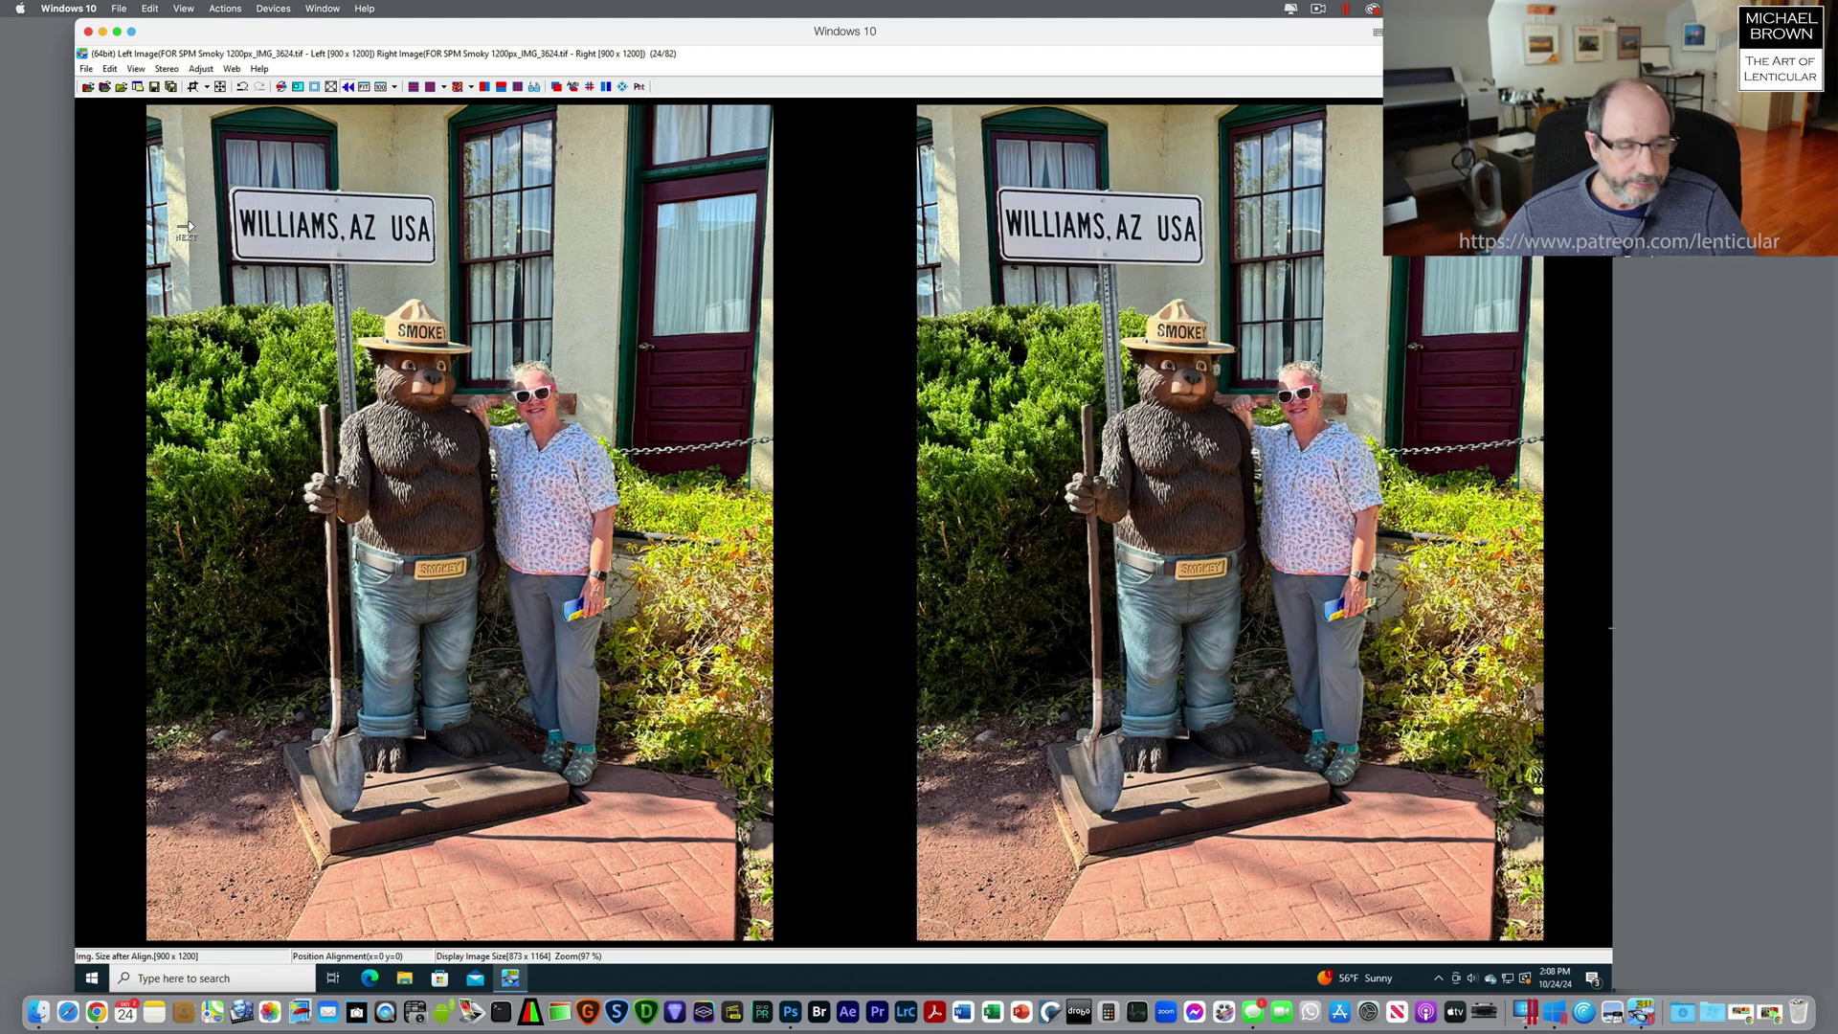
pyautogui.click(429, 87)
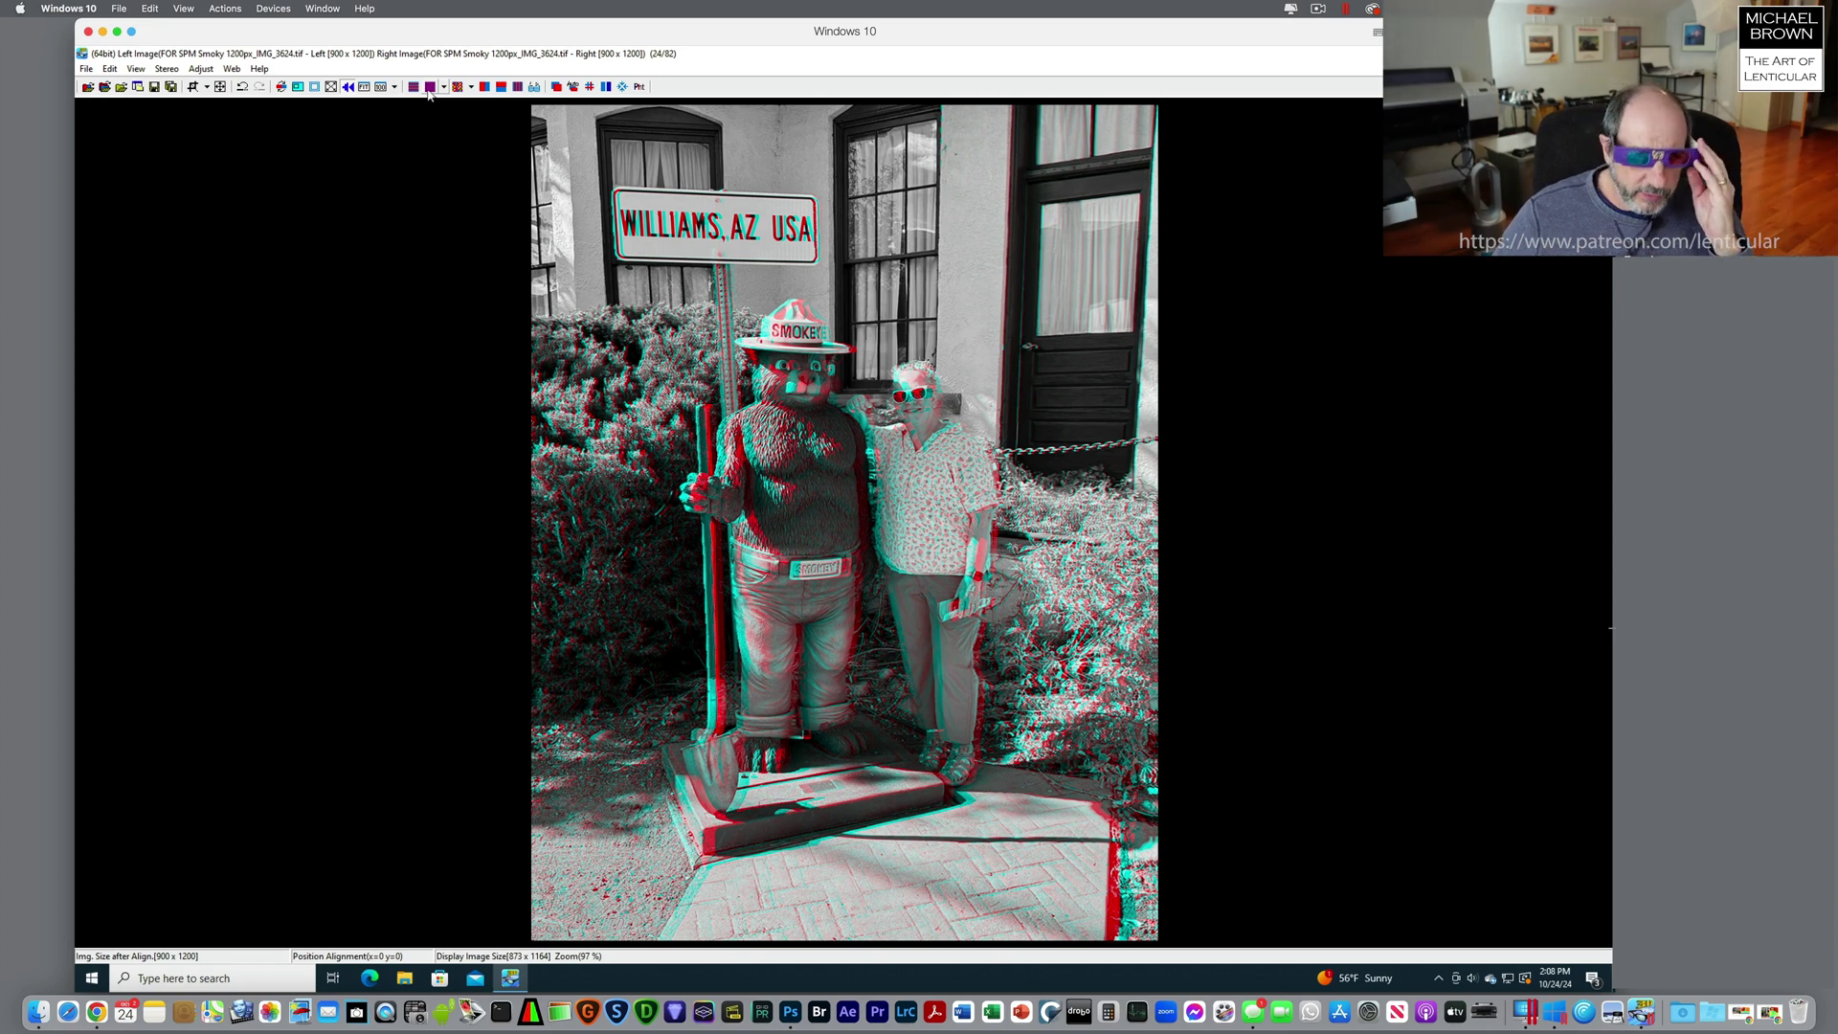
# Free-crop the anaglyph over most of the image, leaving it 840 x 1108
pyautogui.click(207, 87)
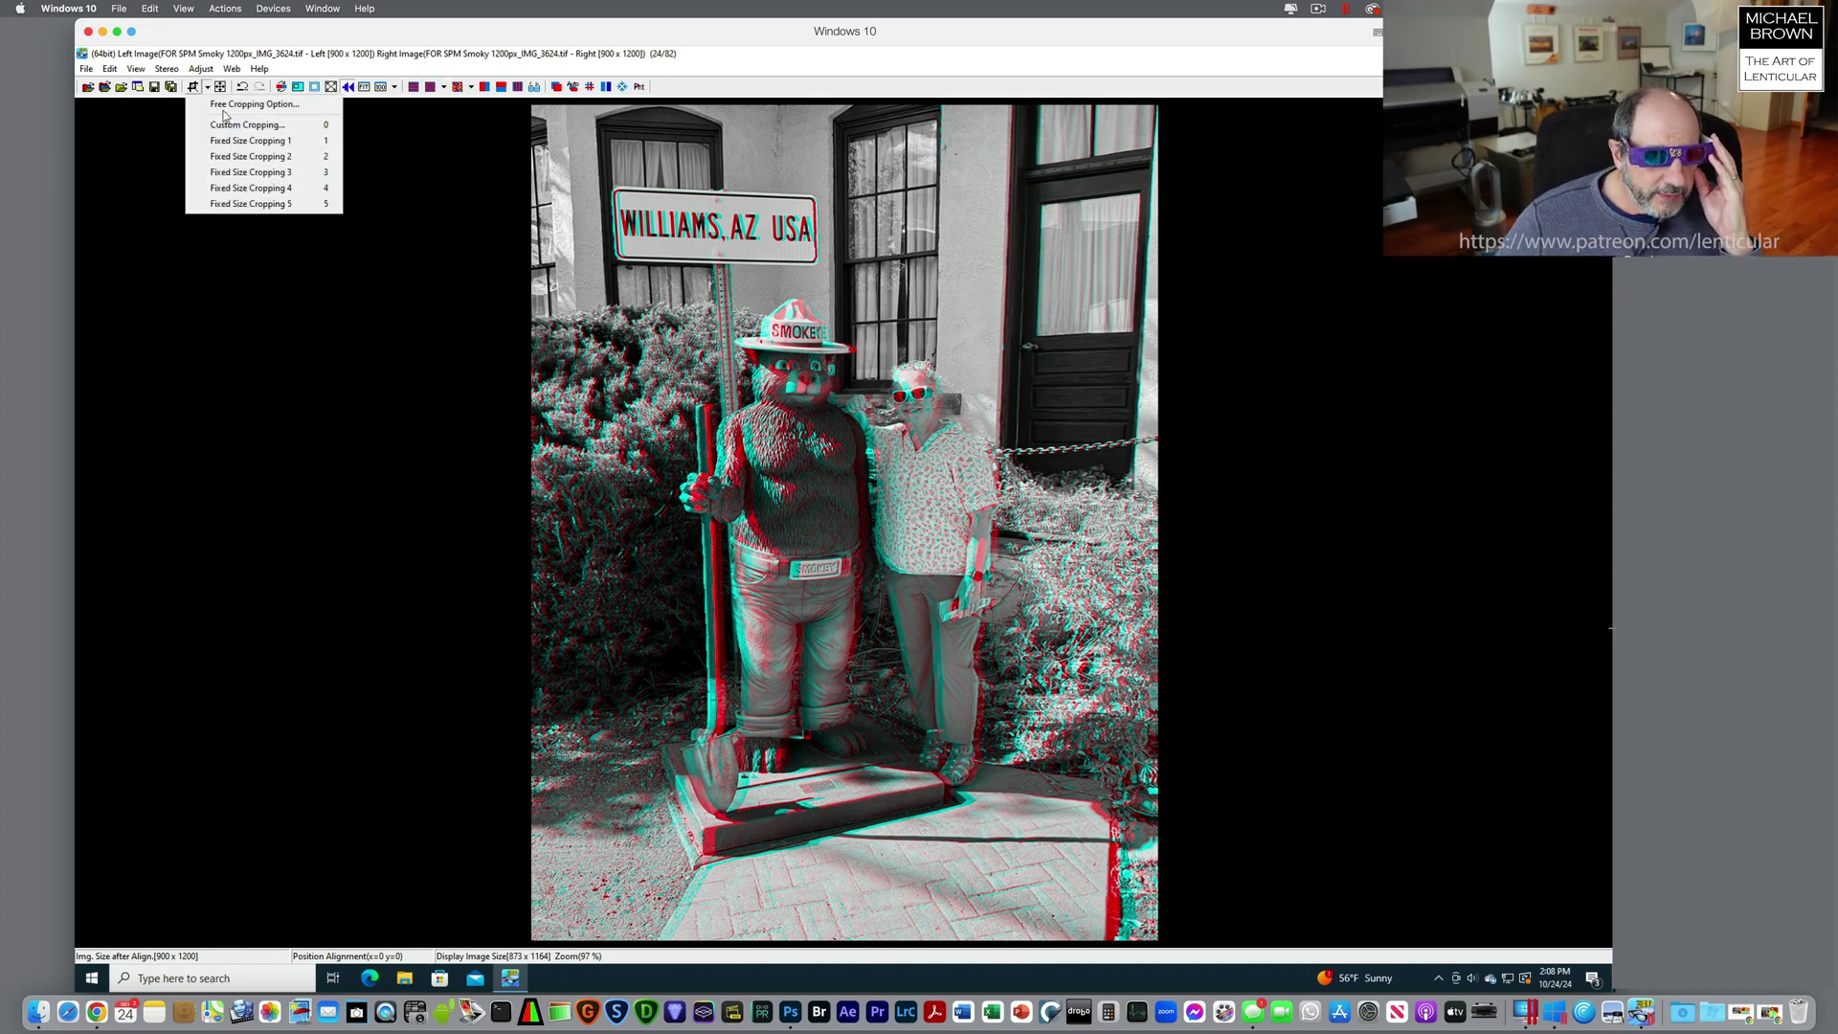
pyautogui.click(230, 104)
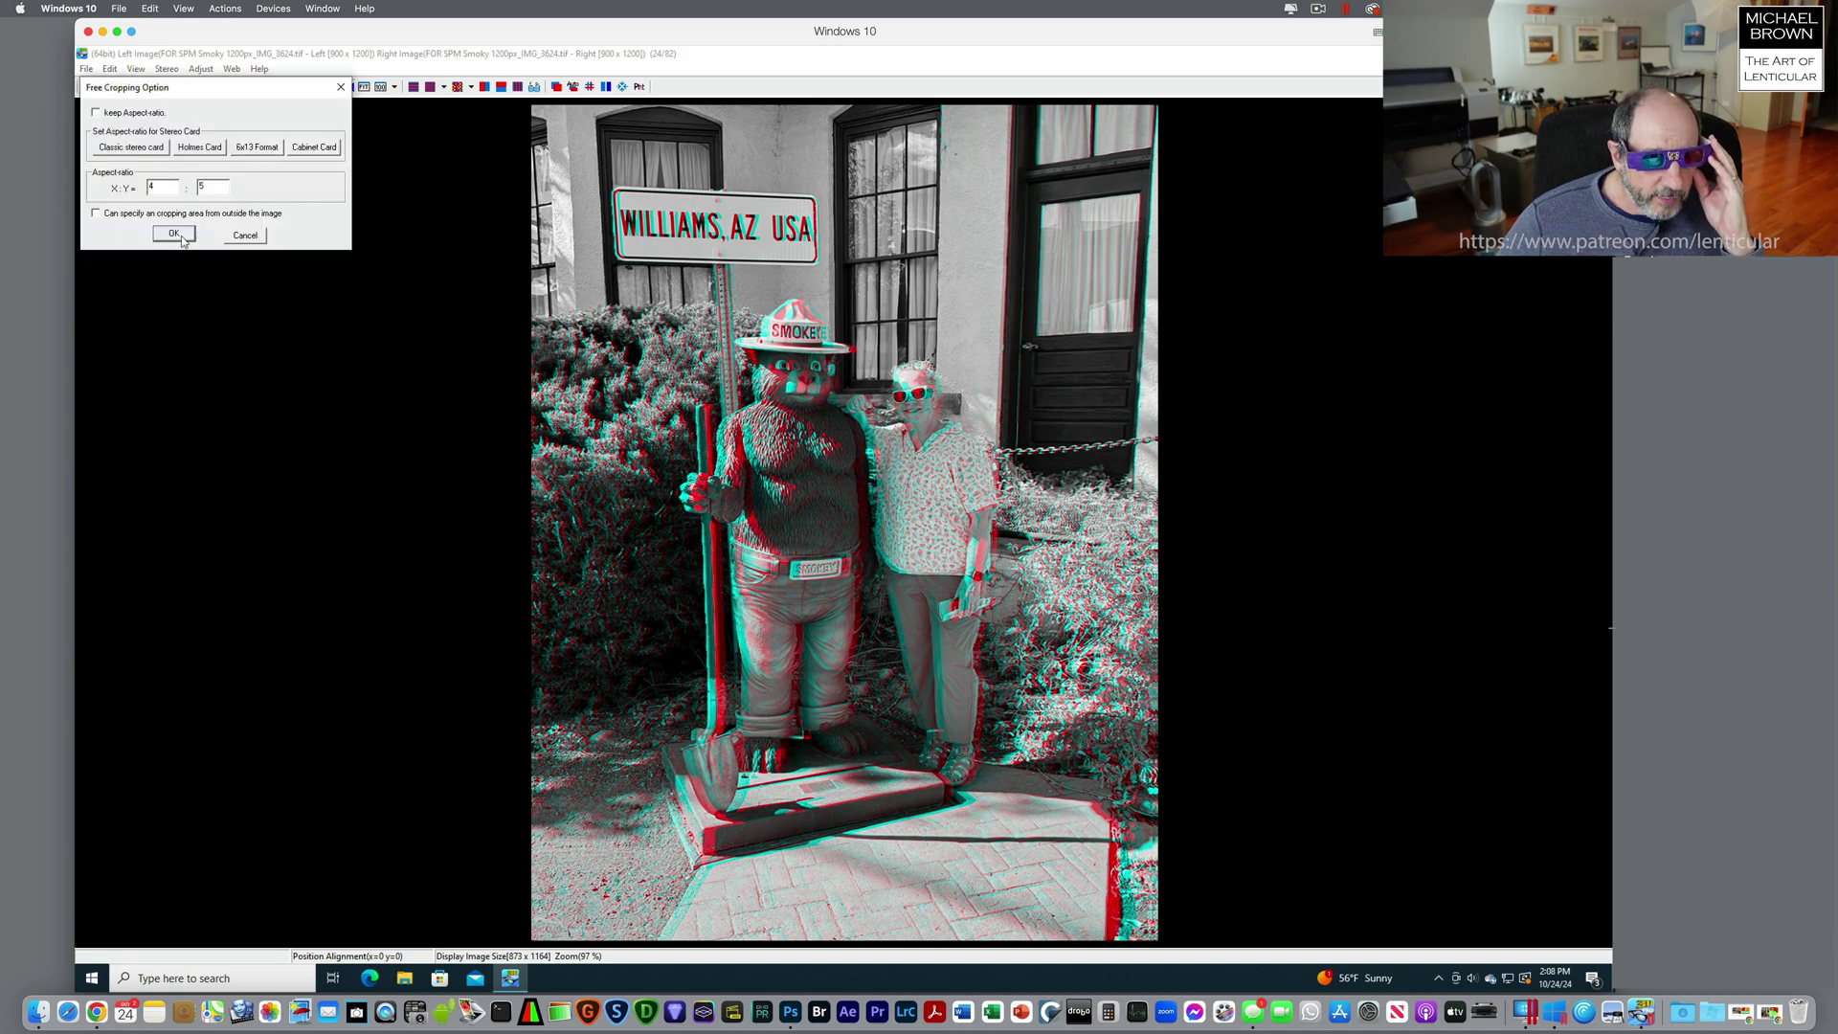
pyautogui.click(173, 234)
pyautogui.moveTo(560, 148); pyautogui.dragTo(1149, 928)
pyautogui.click(940, 725)
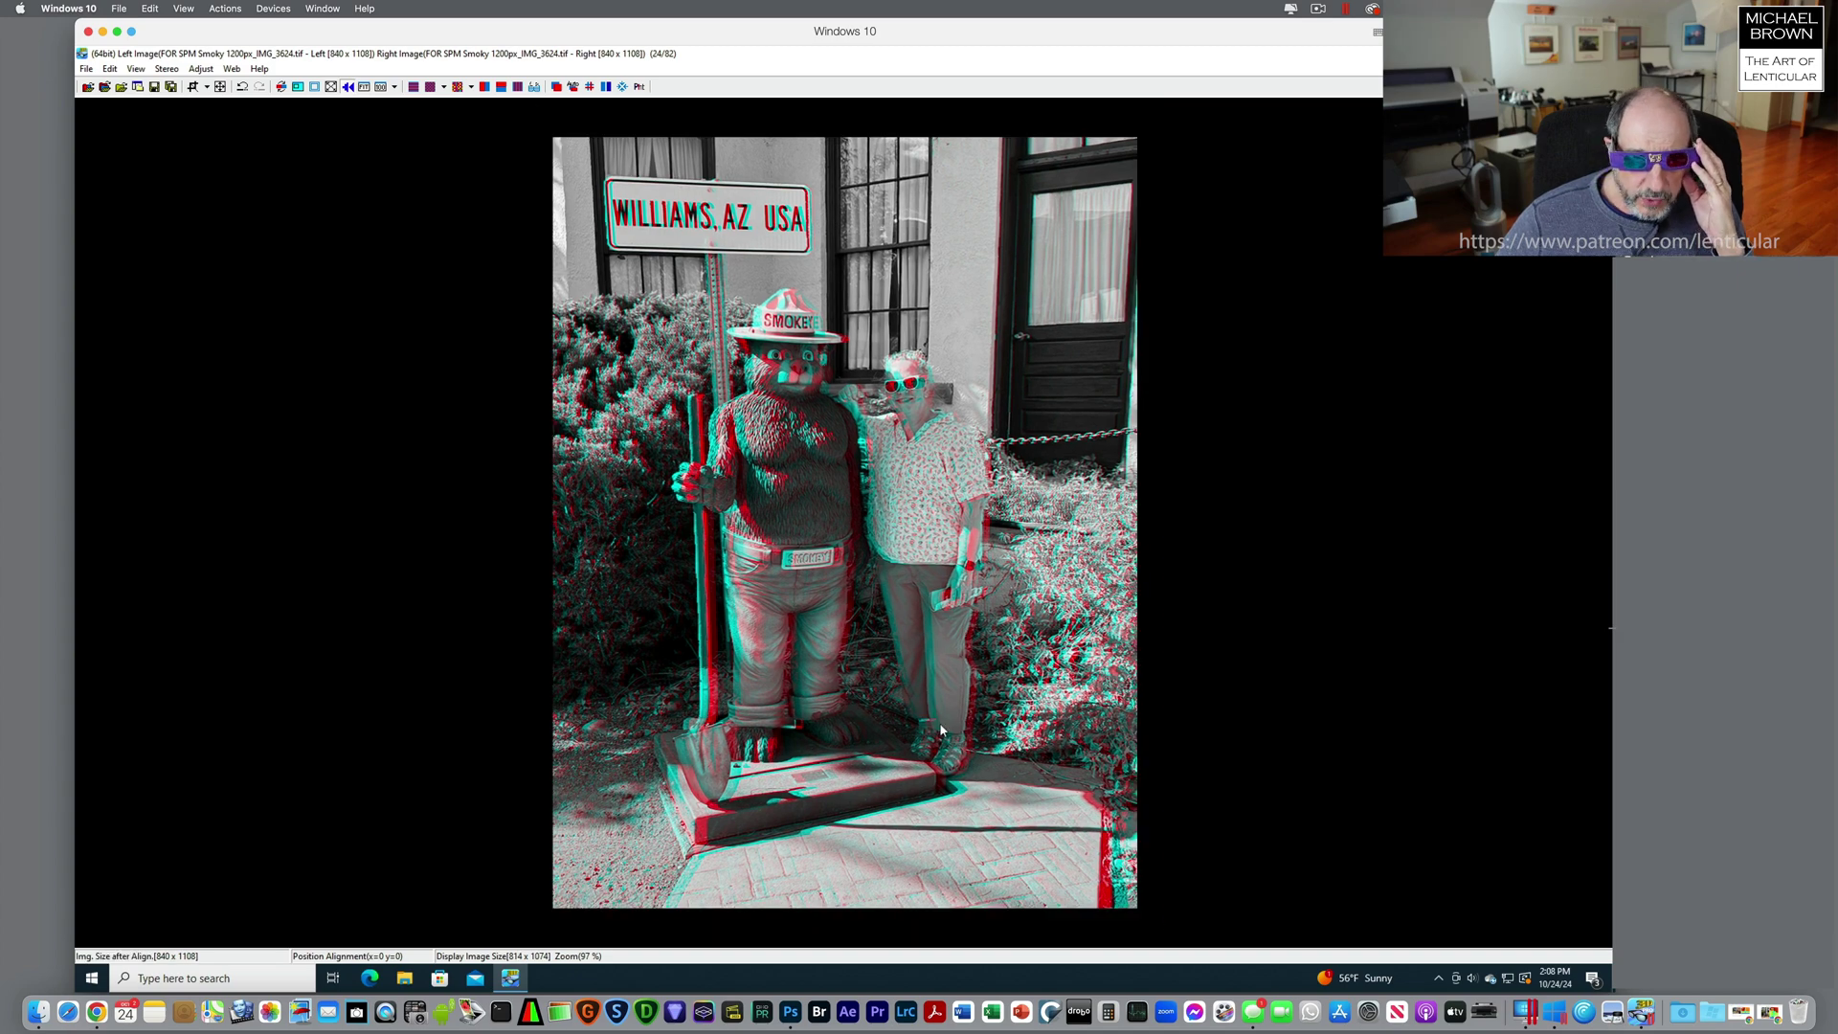
# Use Easy Adjustment to shift the H. Position to 21, narrowing the anaglyph to 819 x 1108
pyautogui.click(202, 69)
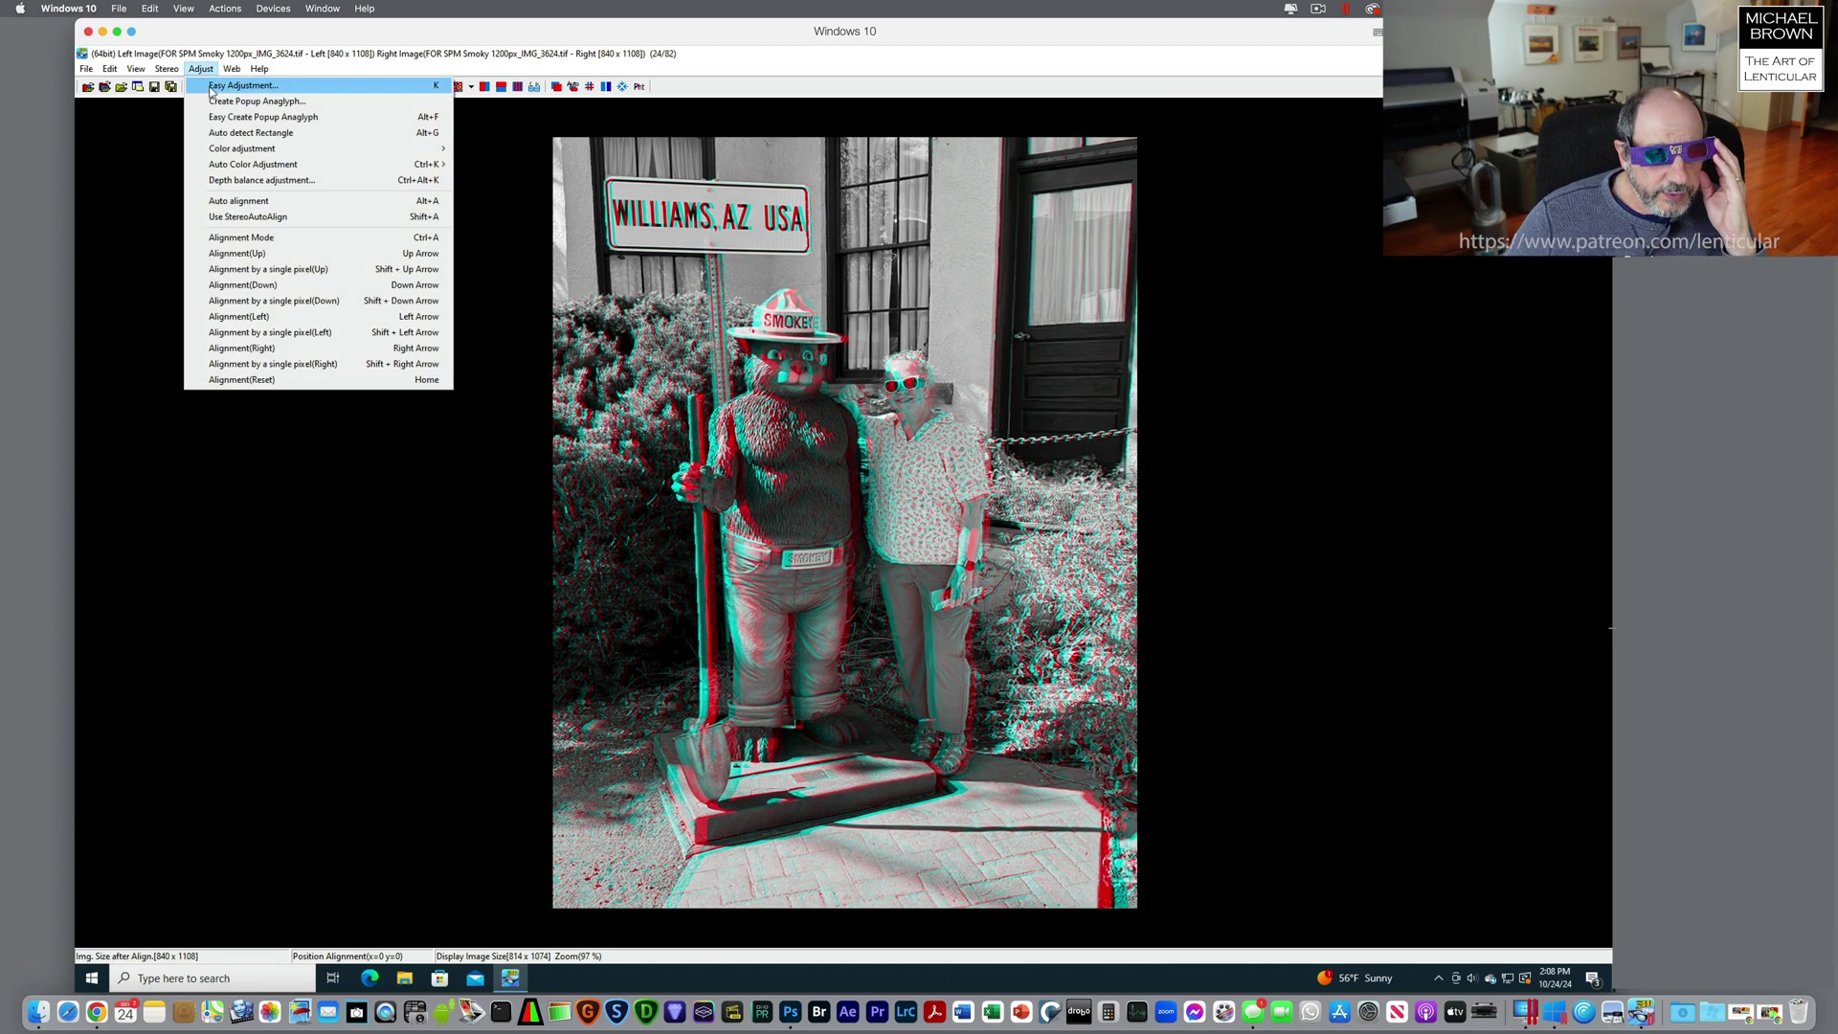
pyautogui.click(207, 86)
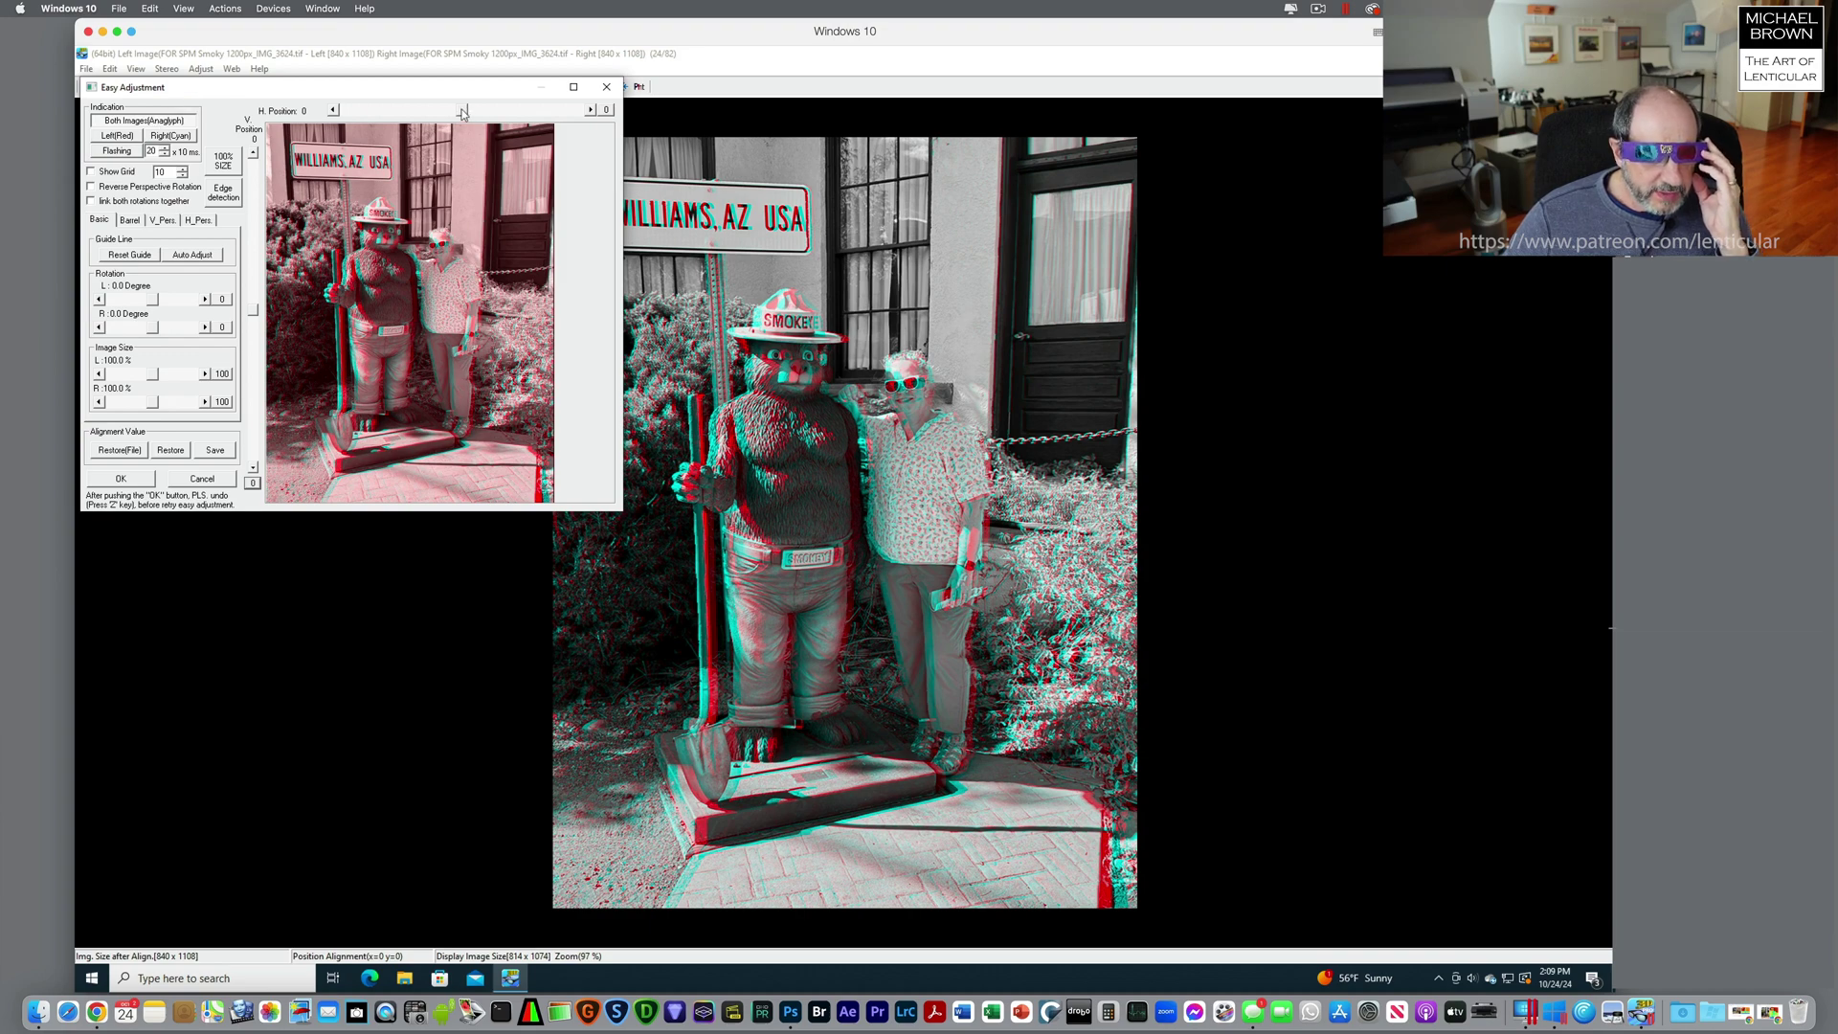
pyautogui.moveTo(462, 111); pyautogui.dragTo(469, 113)
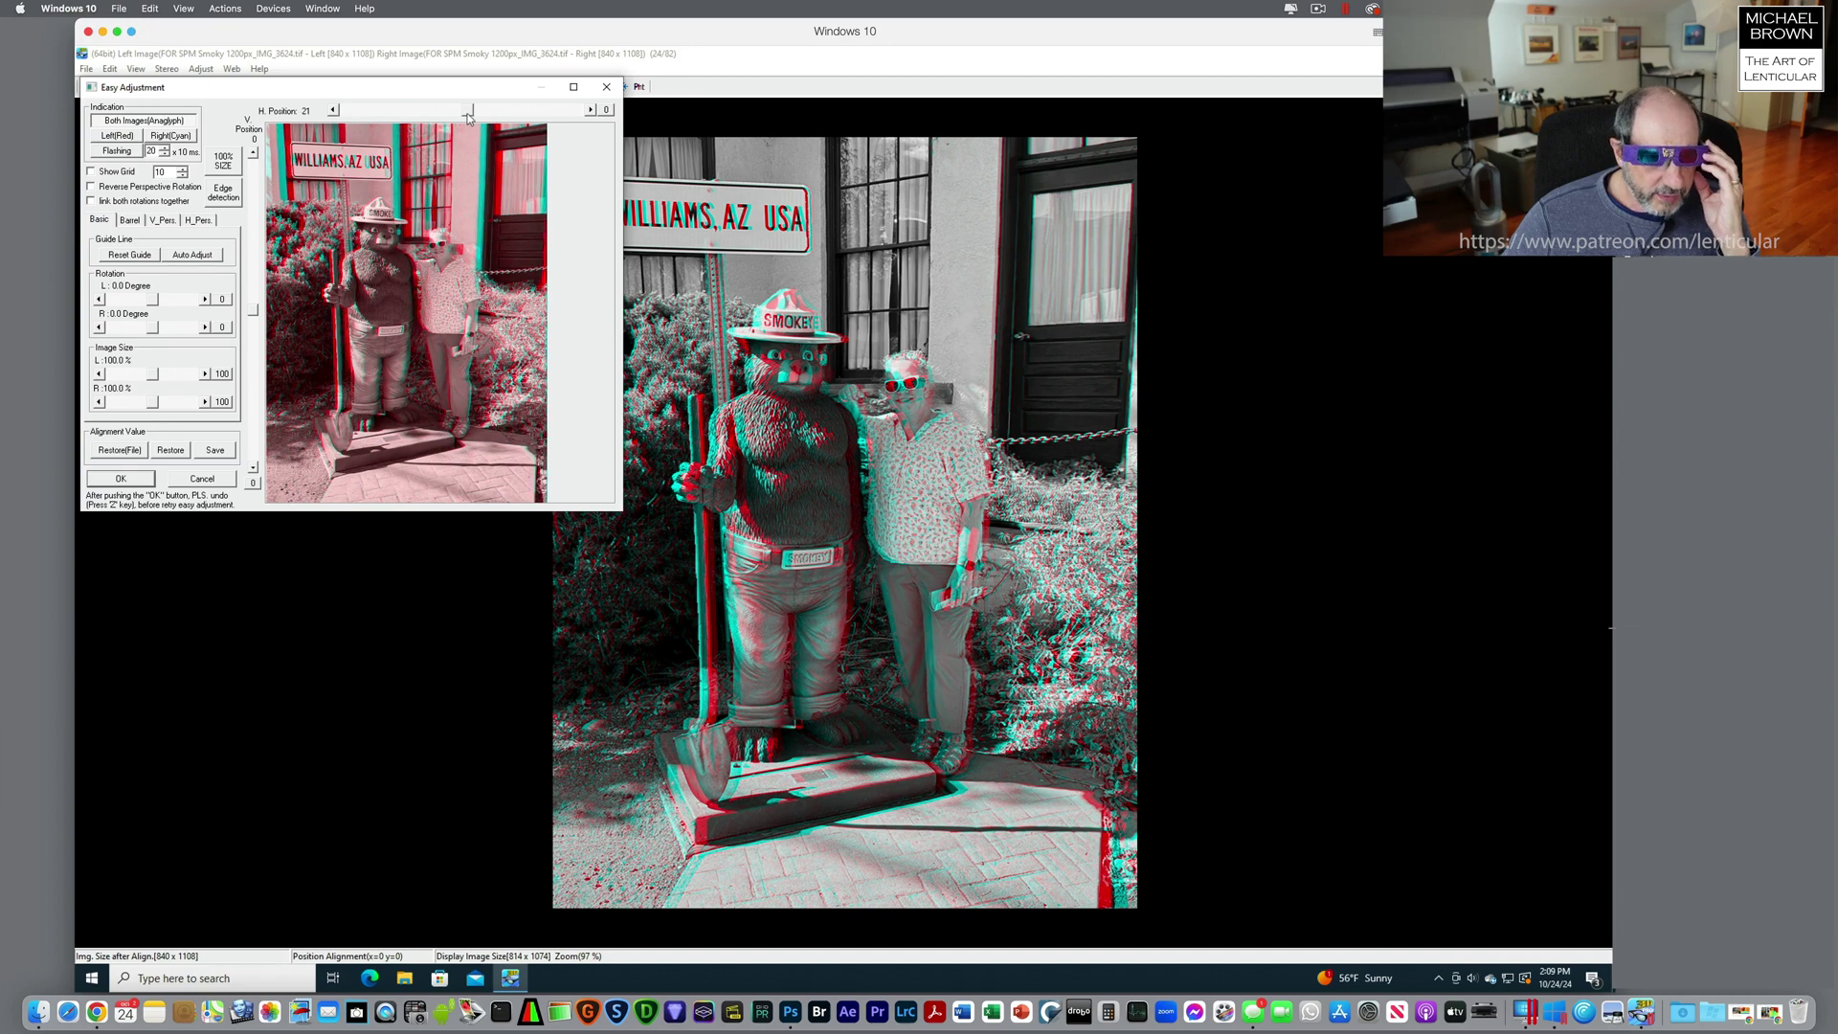
pyautogui.click(124, 481)
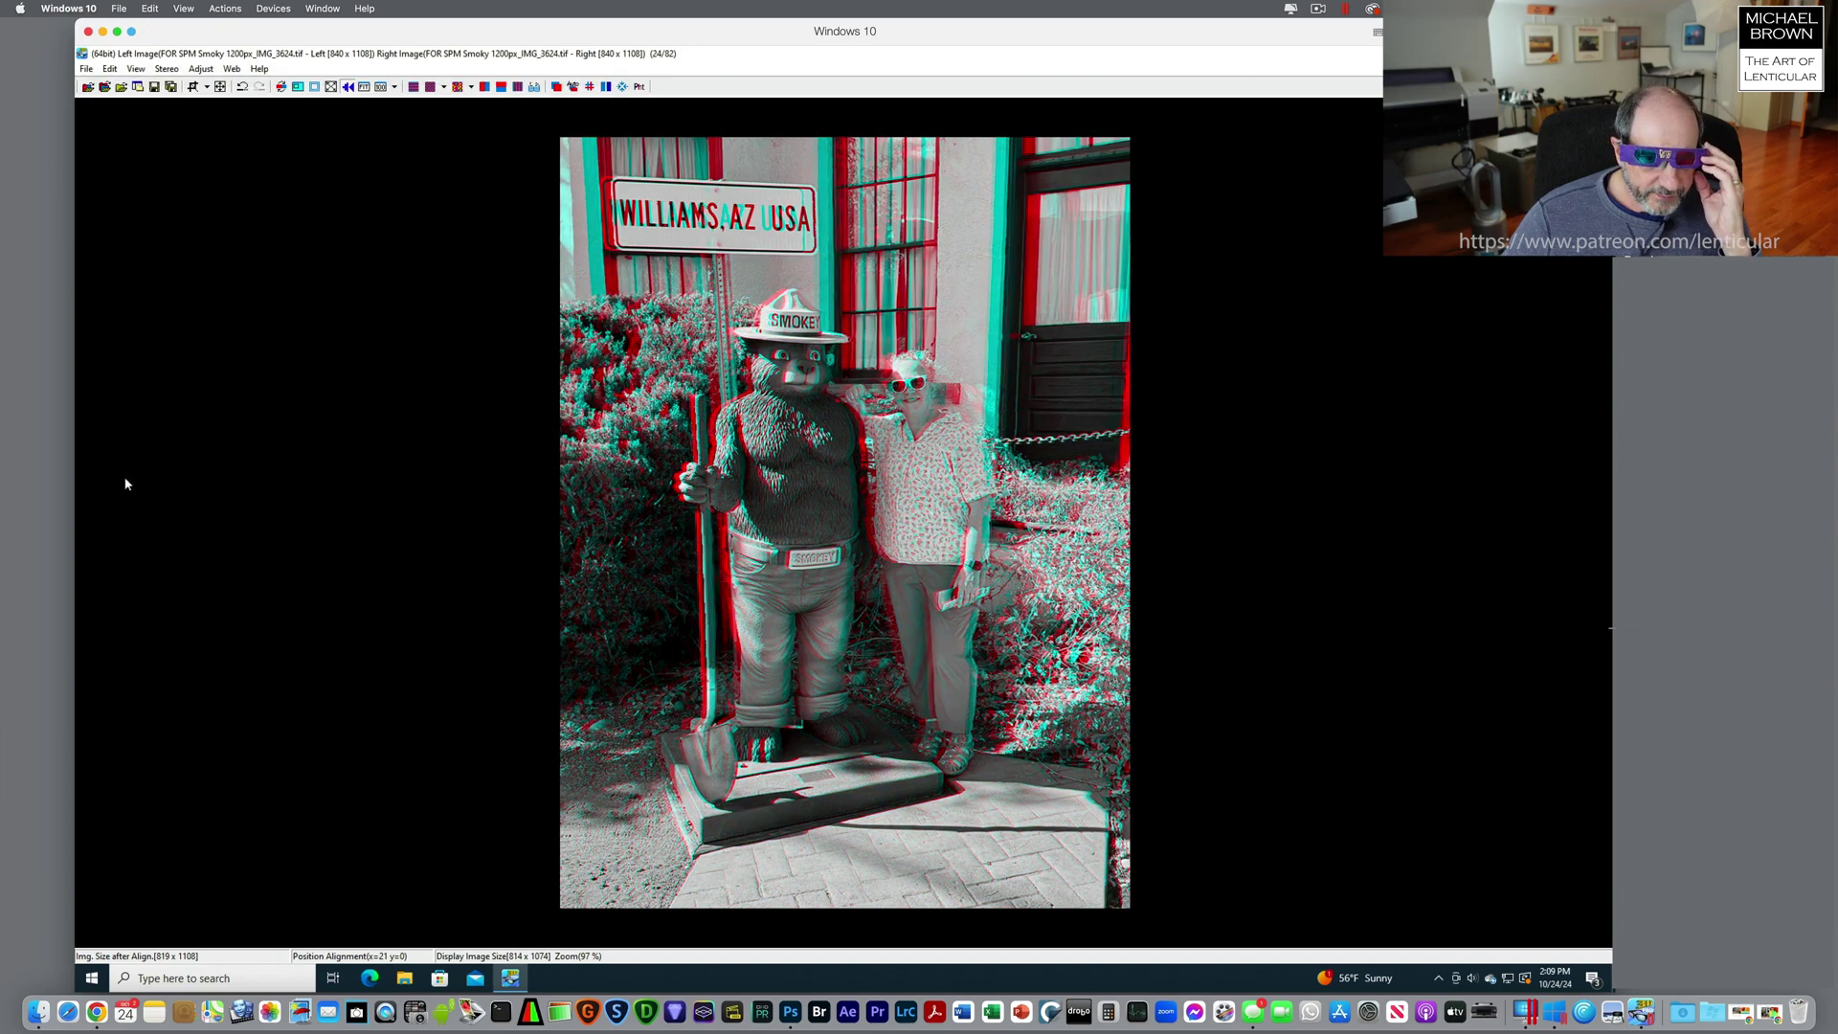